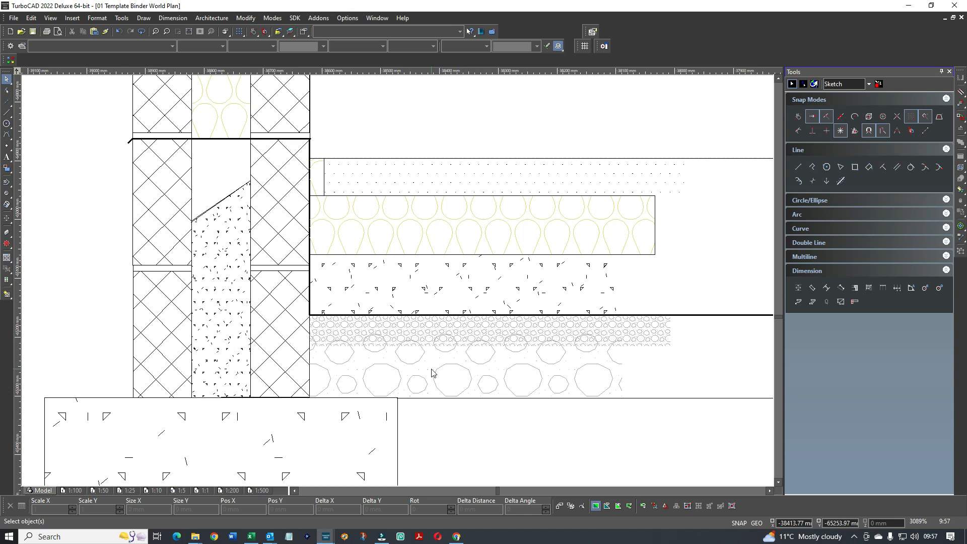
Examine the foundation and floor section detail against the extension elevation, its bifold doors and the base line beneath them
{"action": "scroll", "coordinate": [433, 373], "scroll_direction": "down", "scroll_amount": 2}
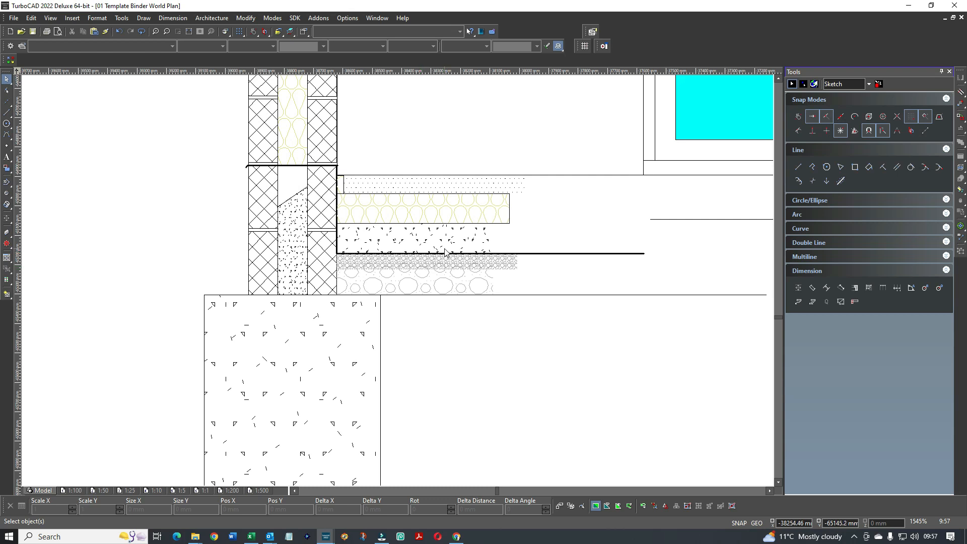
{"action": "scroll", "coordinate": [398, 280], "scroll_direction": "down", "scroll_amount": 3}
{"action": "scroll", "coordinate": [397, 280], "scroll_direction": "down", "scroll_amount": 3}
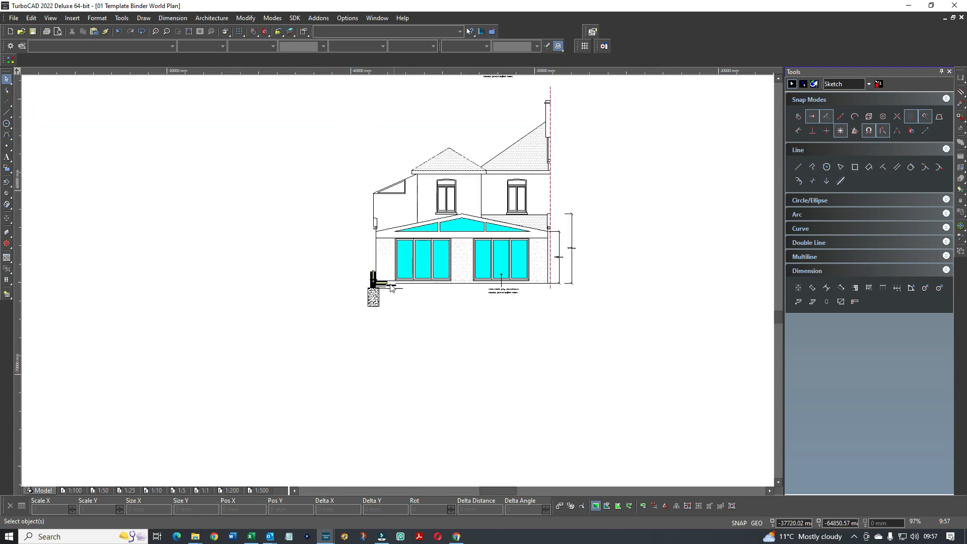
{"action": "scroll", "coordinate": [403, 282], "scroll_direction": "up", "scroll_amount": 4}
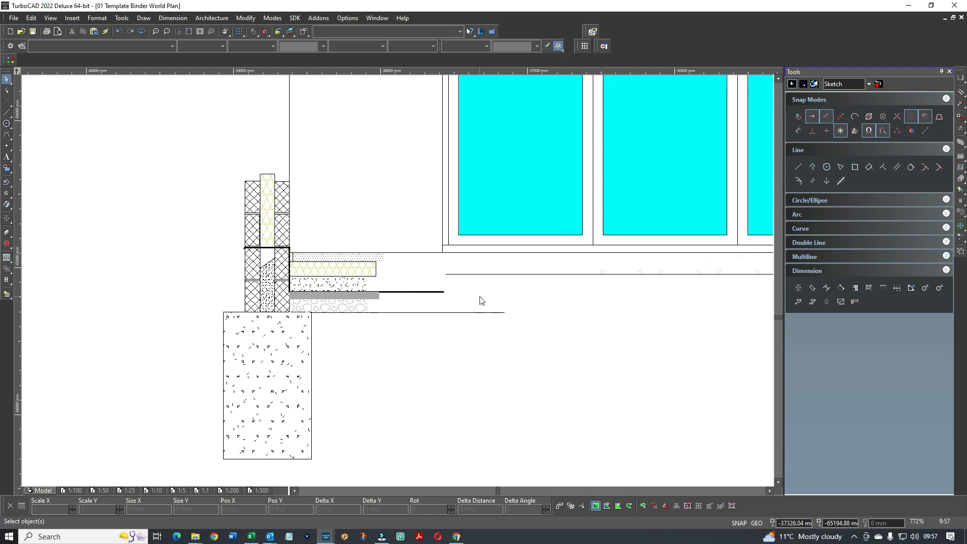
{"action": "scroll", "coordinate": [395, 280], "scroll_direction": "down", "scroll_amount": 3}
{"action": "scroll", "coordinate": [371, 242], "scroll_direction": "down", "scroll_amount": 5}
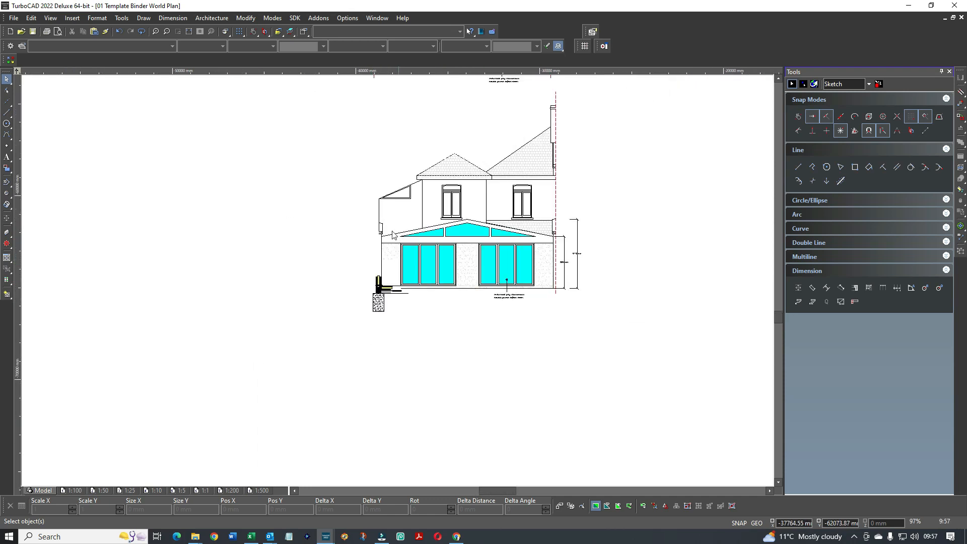
{"action": "scroll", "coordinate": [397, 276], "scroll_direction": "down", "scroll_amount": 1}
{"action": "scroll", "coordinate": [409, 293], "scroll_direction": "up", "scroll_amount": 1}
{"action": "scroll", "coordinate": [391, 283], "scroll_direction": "up", "scroll_amount": 3}
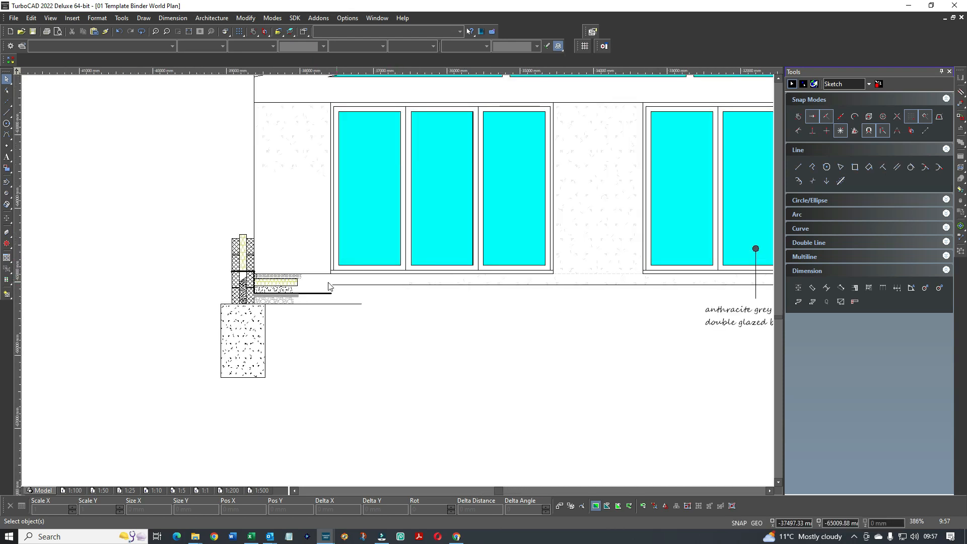
{"action": "scroll", "coordinate": [398, 284], "scroll_direction": "up", "scroll_amount": 2}
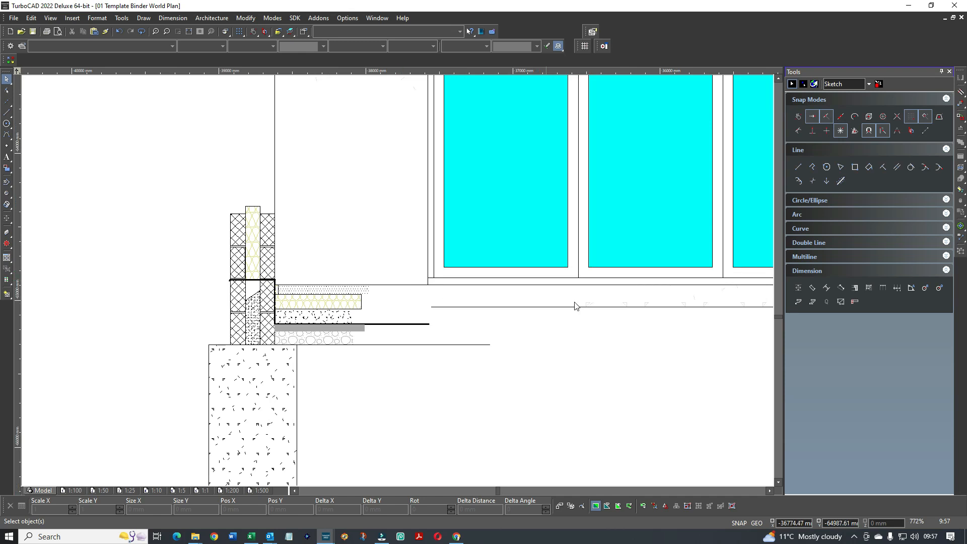
{"action": "scroll", "coordinate": [398, 283], "scroll_direction": "down", "scroll_amount": 1}
{"action": "scroll", "coordinate": [573, 278], "scroll_direction": "up", "scroll_amount": 2}
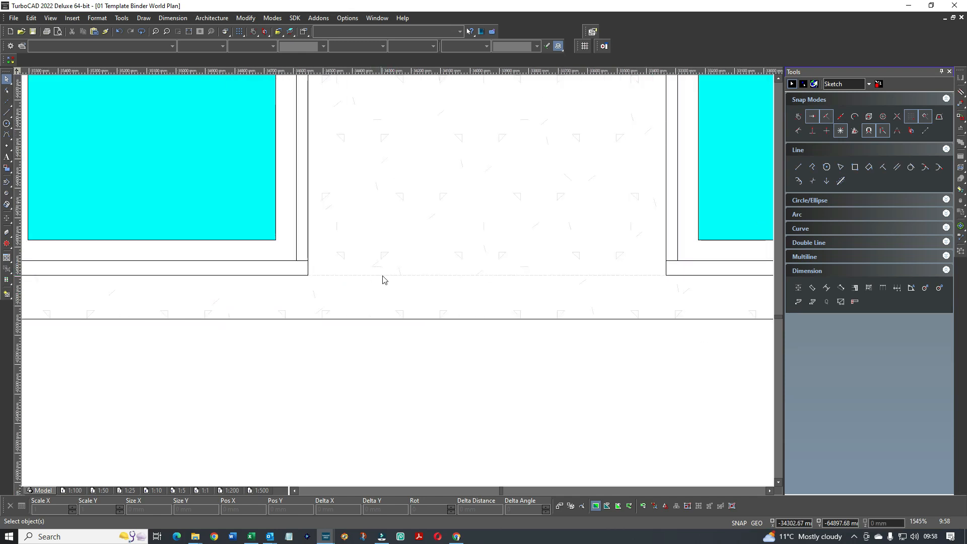
{"action": "scroll", "coordinate": [269, 289], "scroll_direction": "down", "scroll_amount": 1}
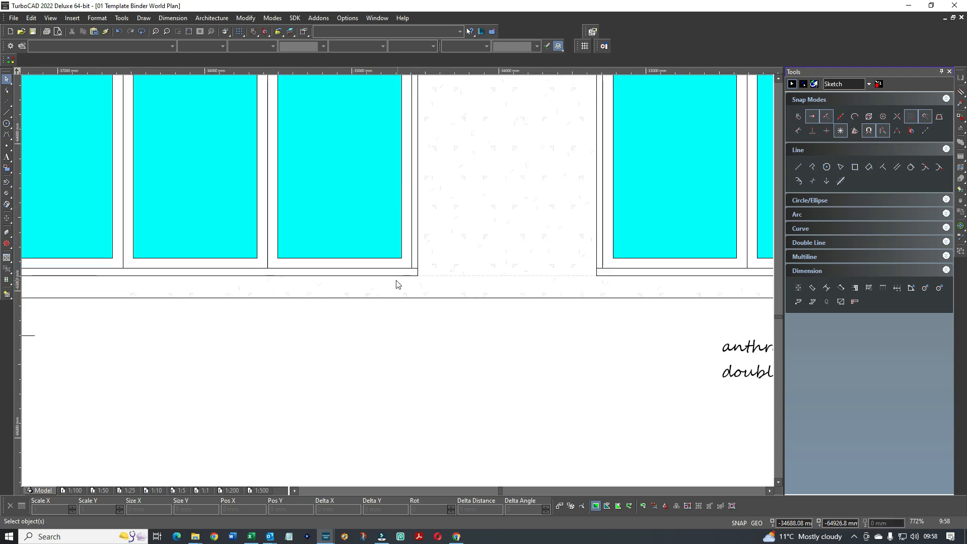
{"action": "scroll", "coordinate": [257, 283], "scroll_direction": "down", "scroll_amount": 1}
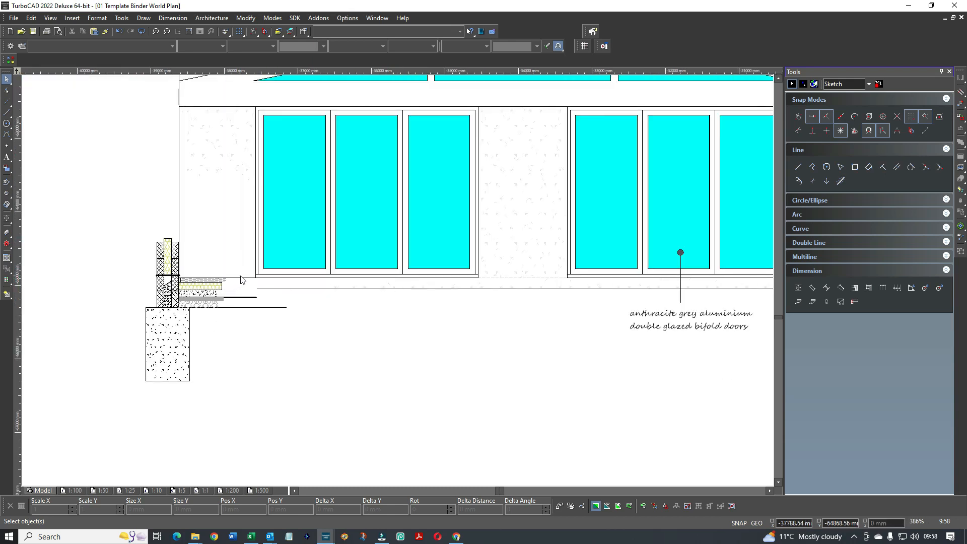
Draw a vertical line about 408 mm long from the bifold door frame's lower corner down to the floor build-up's base line
{"action": "scroll", "coordinate": [242, 281], "scroll_direction": "up", "scroll_amount": 2}
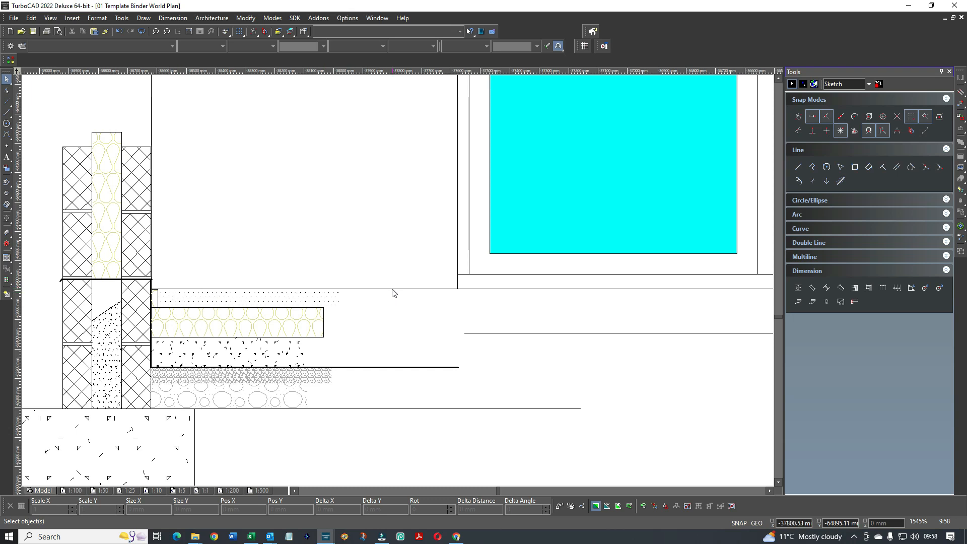
{"action": "left_click", "coordinate": [583, 334]}
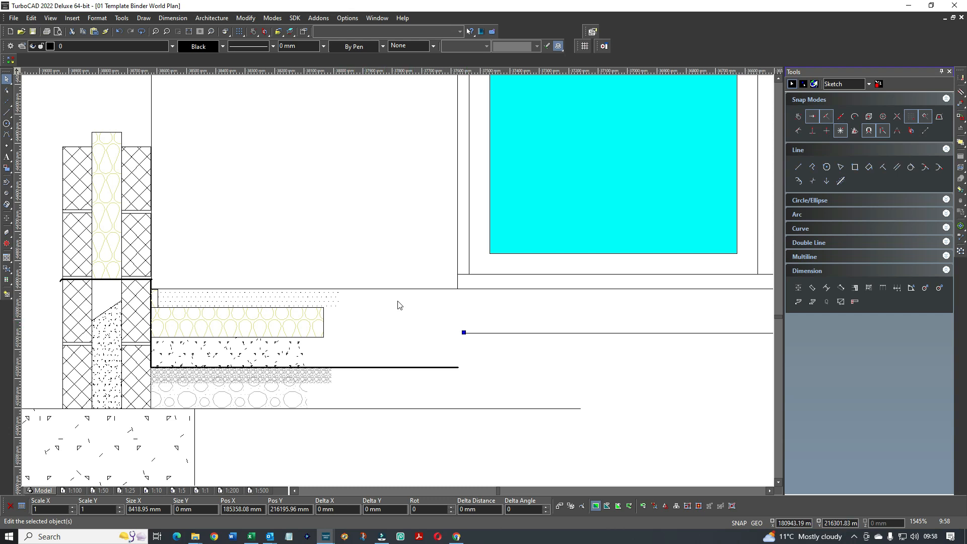
{"action": "left_click", "coordinate": [798, 167]}
{"action": "left_click", "coordinate": [457, 289]}
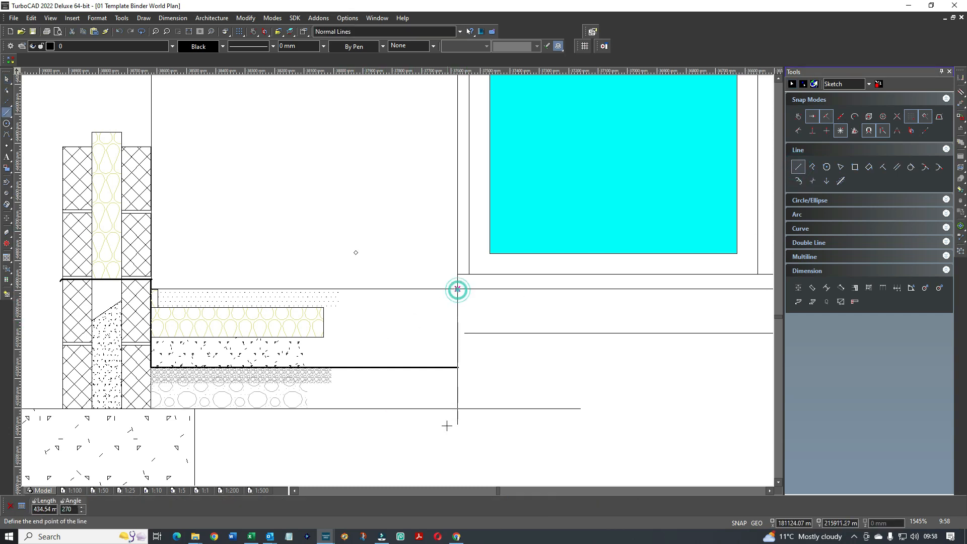
{"action": "left_click", "coordinate": [456, 407]}
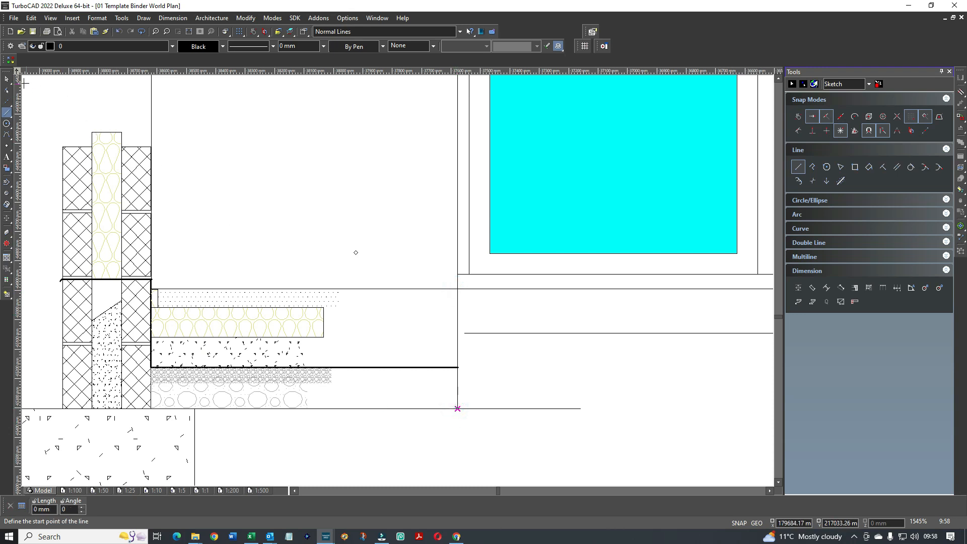
{"action": "key", "text": "space"}
{"action": "left_click", "coordinate": [456, 304]}
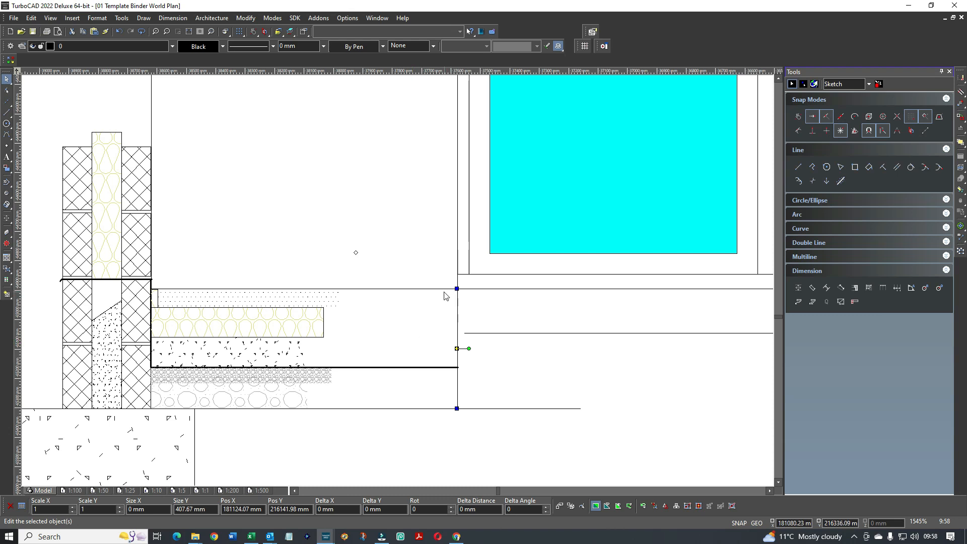
Inspect the floor build-up by selecting the fine gravel layer under the membrane and the concrete slab above it
{"action": "scroll", "coordinate": [459, 280], "scroll_direction": "down", "scroll_amount": 2}
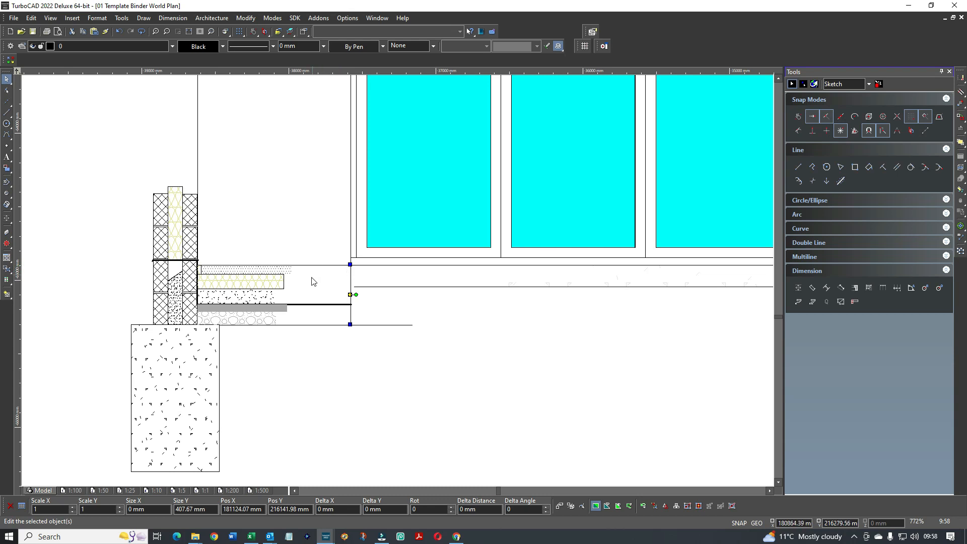
{"action": "scroll", "coordinate": [380, 319], "scroll_direction": "down", "scroll_amount": 2}
{"action": "scroll", "coordinate": [384, 298], "scroll_direction": "up", "scroll_amount": 4}
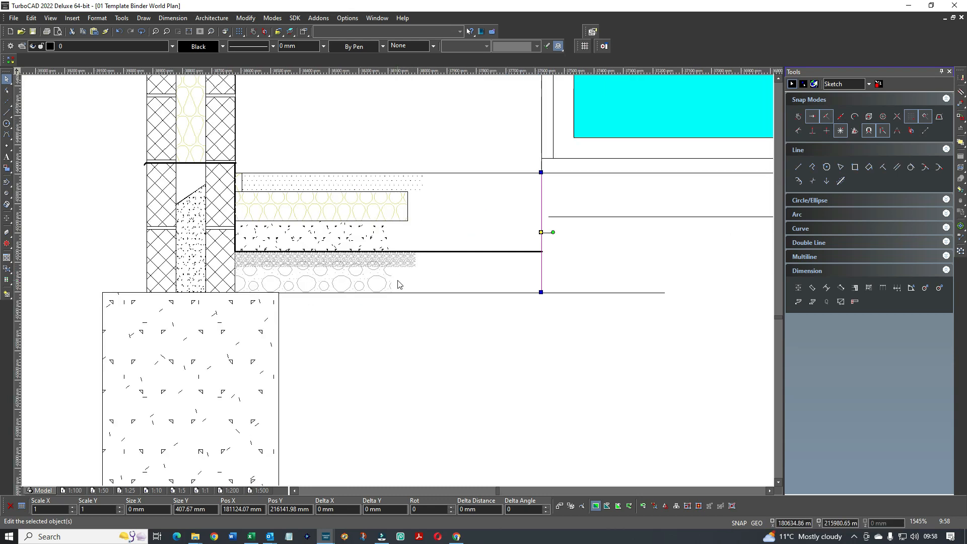
{"action": "scroll", "coordinate": [398, 284], "scroll_direction": "up", "scroll_amount": 2}
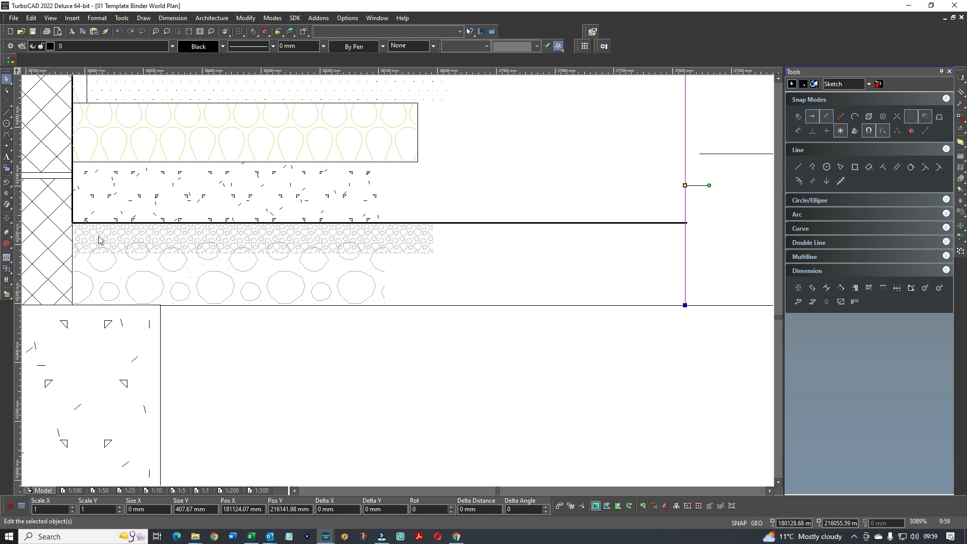
{"action": "left_click", "coordinate": [148, 231]}
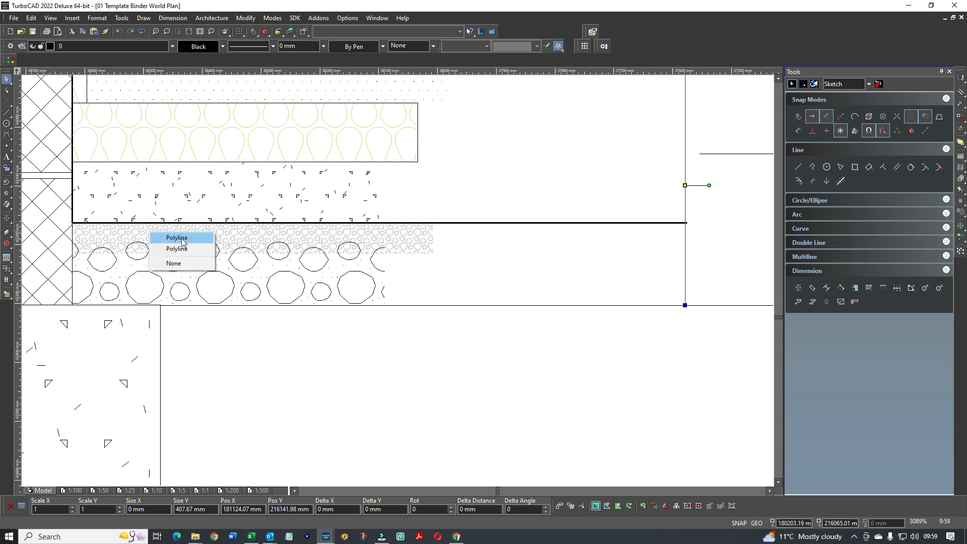
{"action": "left_click", "coordinate": [275, 232]}
{"action": "left_click", "coordinate": [325, 248]}
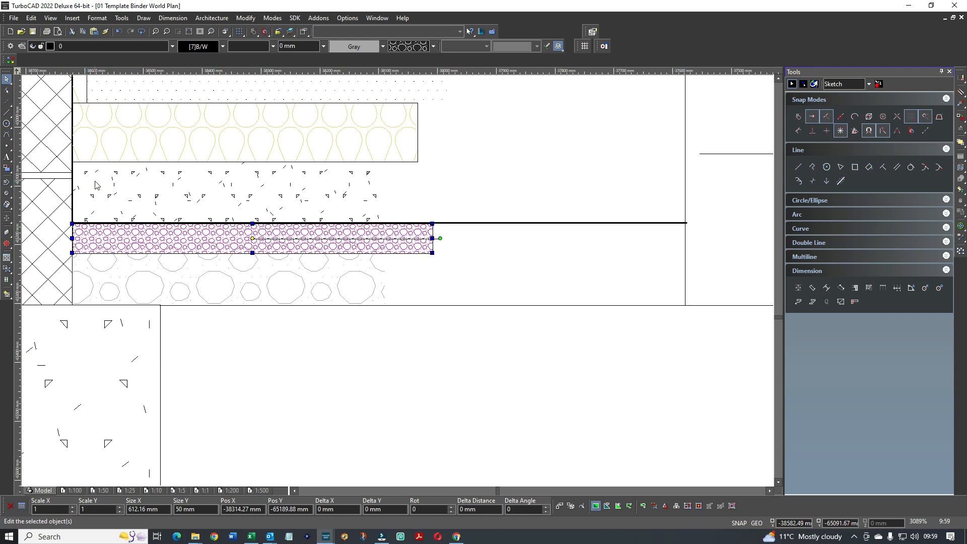
{"action": "scroll", "coordinate": [95, 182], "scroll_direction": "down", "scroll_amount": 2}
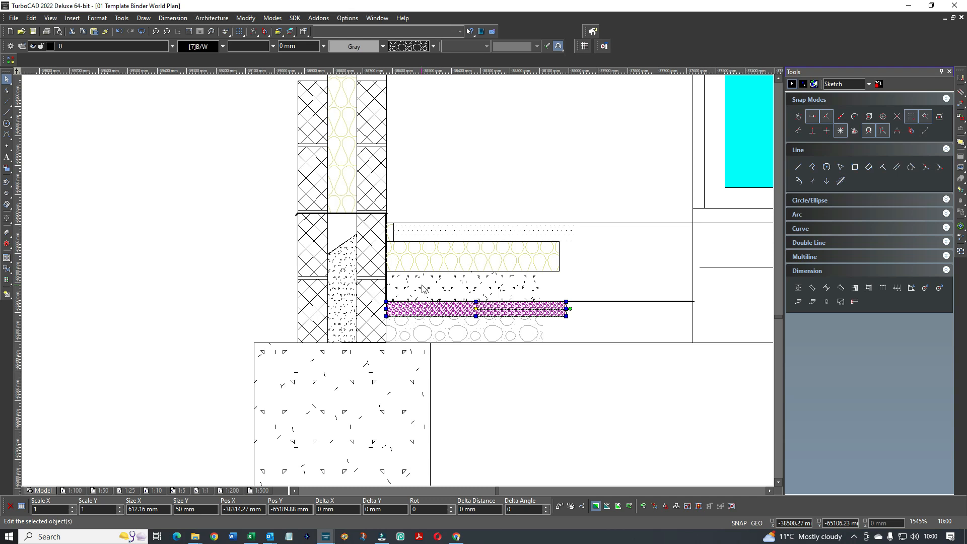
{"action": "left_click", "coordinate": [515, 289]}
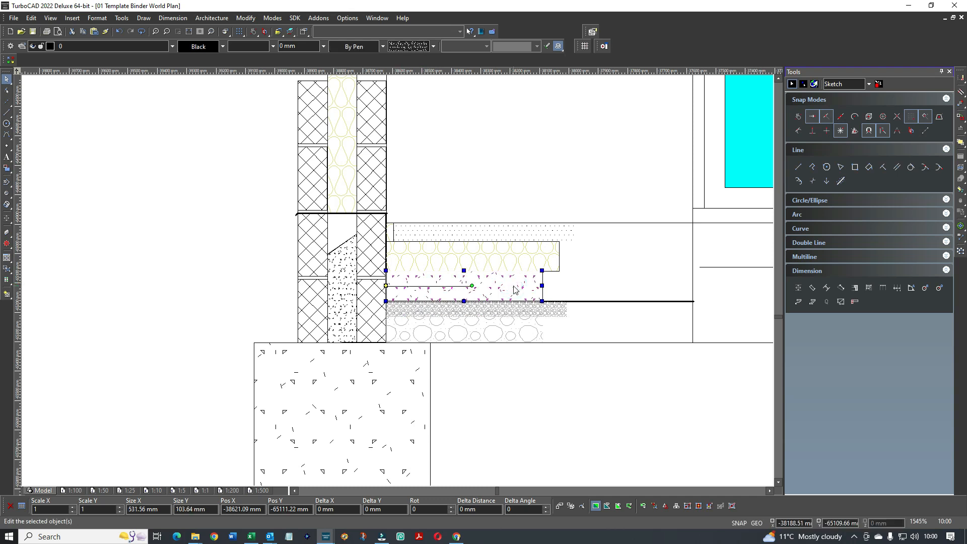
{"action": "left_click", "coordinate": [577, 285]}
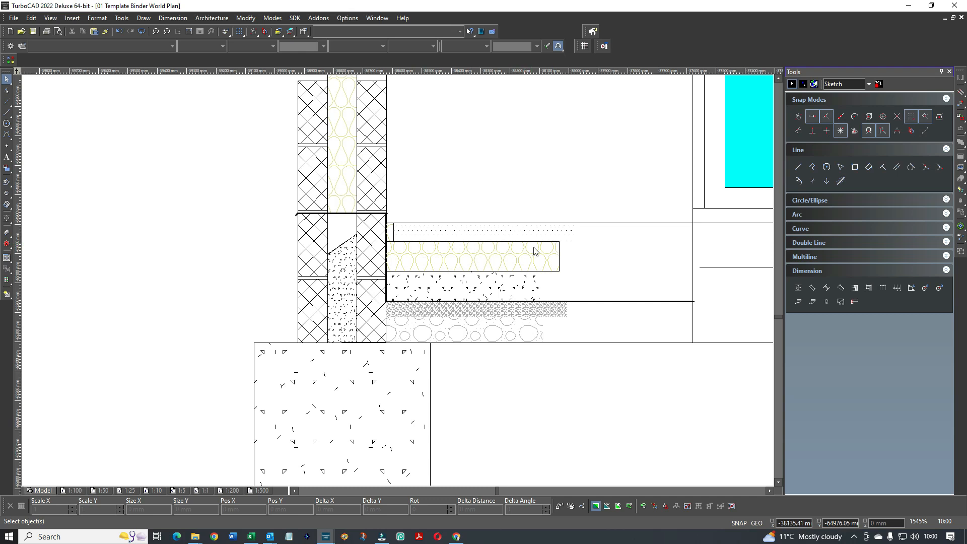
Examine the screed edge, floor insulation, cavity wall, damp-proof course and concrete foundation in the section detail
{"action": "scroll", "coordinate": [480, 242], "scroll_direction": "up", "scroll_amount": 2}
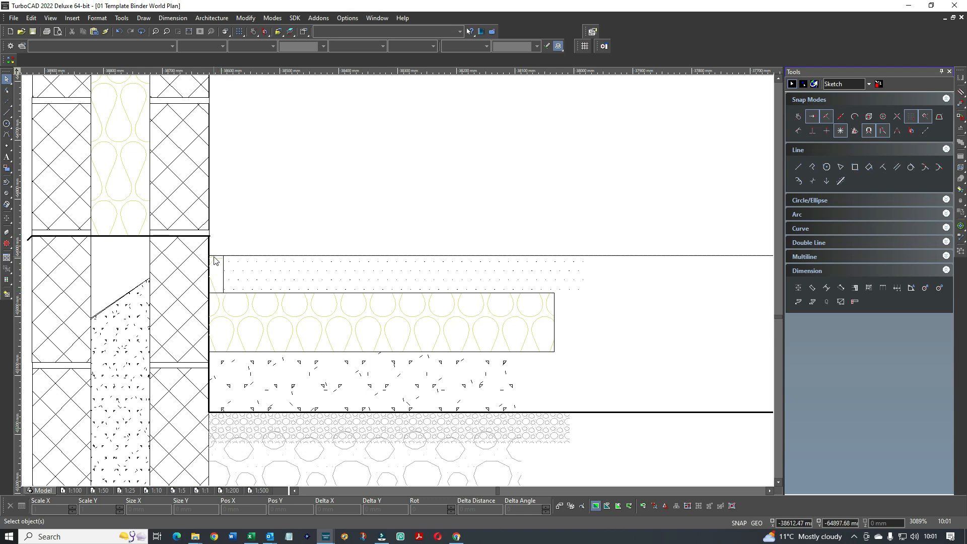
{"action": "scroll", "coordinate": [225, 350], "scroll_direction": "down", "scroll_amount": 2}
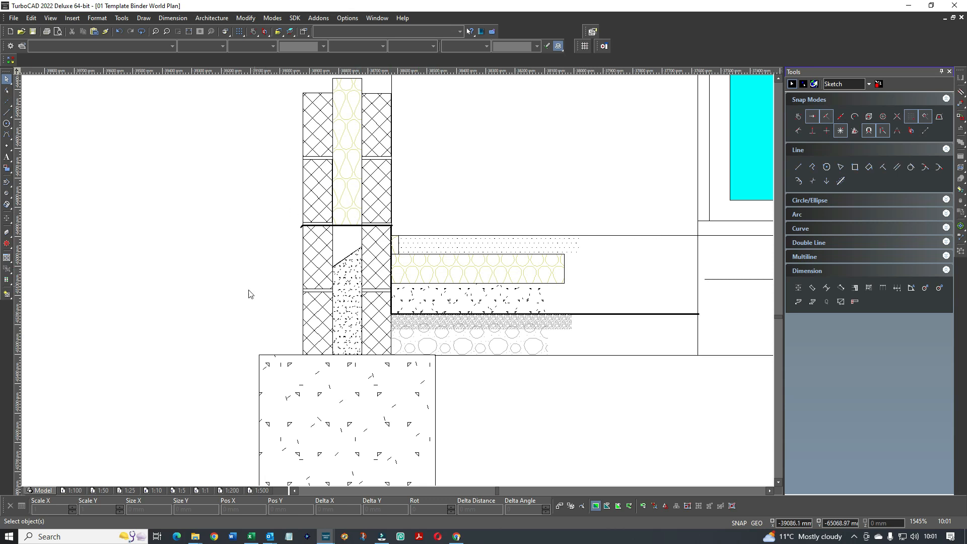
{"action": "scroll", "coordinate": [355, 373], "scroll_direction": "down", "scroll_amount": 2}
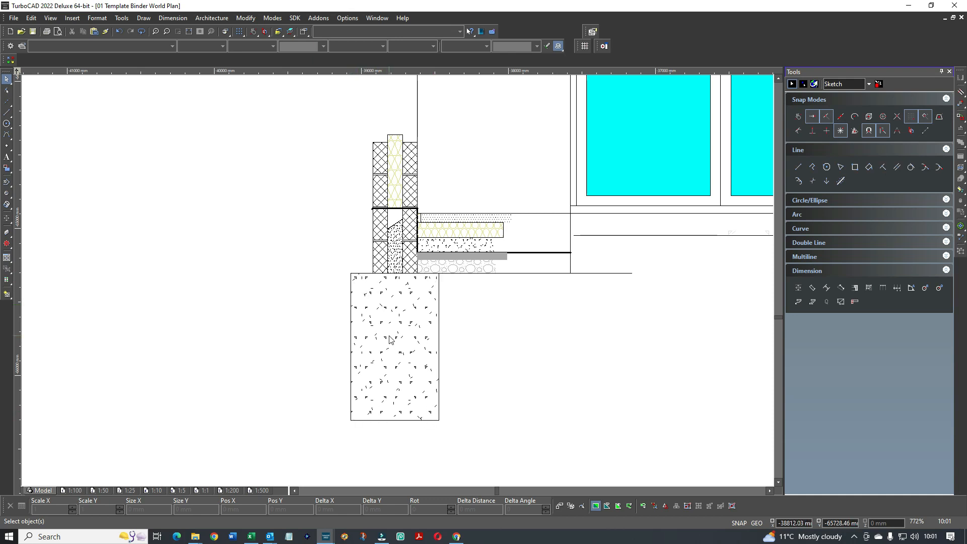
{"action": "scroll", "coordinate": [398, 283], "scroll_direction": "up", "scroll_amount": 2}
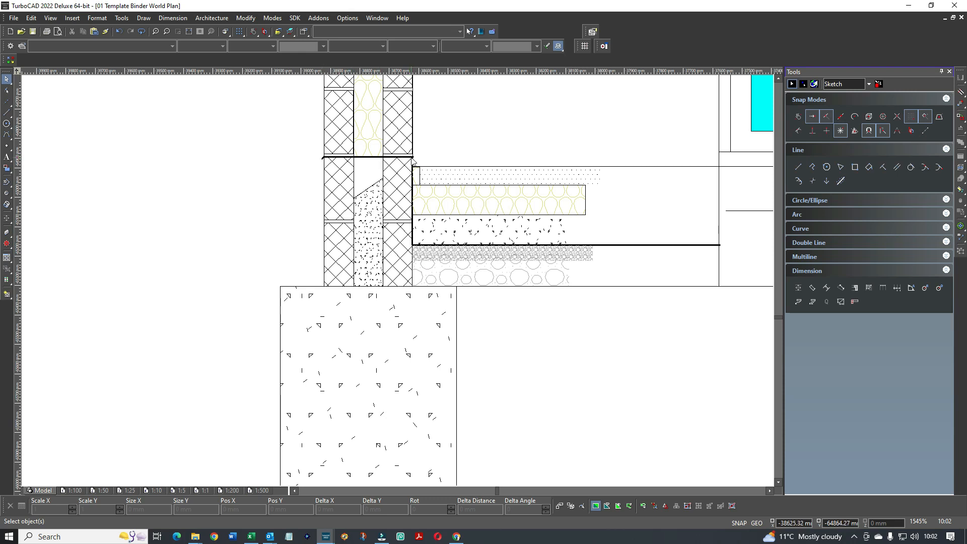
{"action": "scroll", "coordinate": [399, 182], "scroll_direction": "up", "scroll_amount": 2}
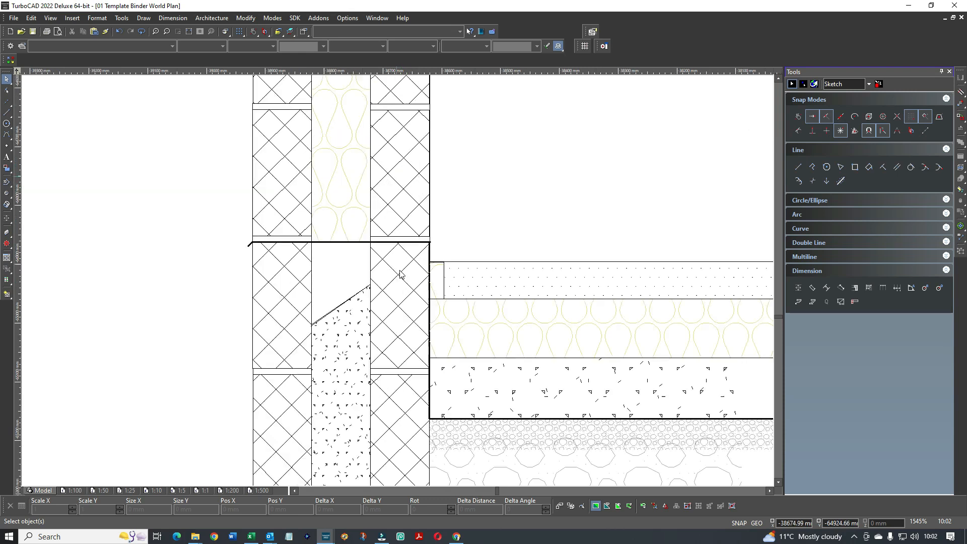
{"action": "scroll", "coordinate": [377, 257], "scroll_direction": "down", "scroll_amount": 2}
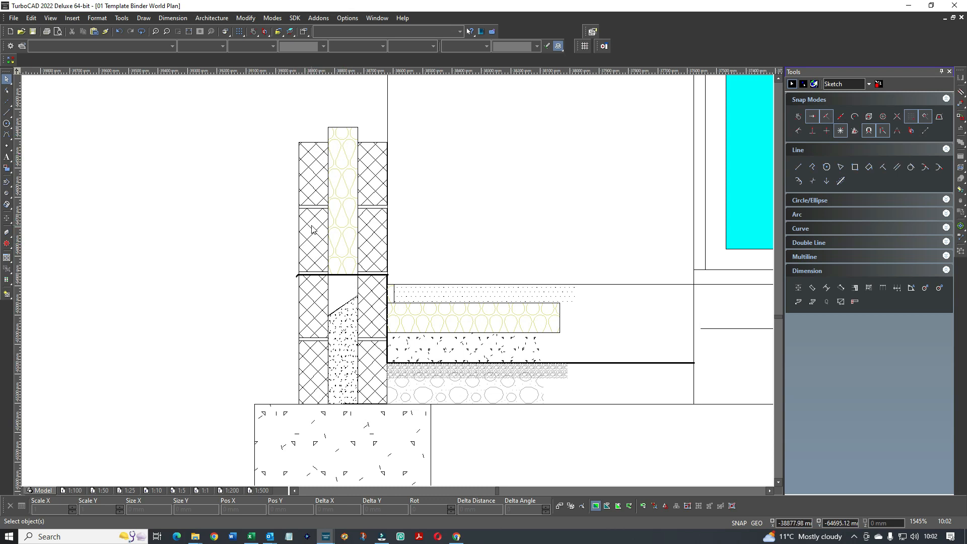
{"action": "scroll", "coordinate": [400, 283], "scroll_direction": "down", "scroll_amount": 2}
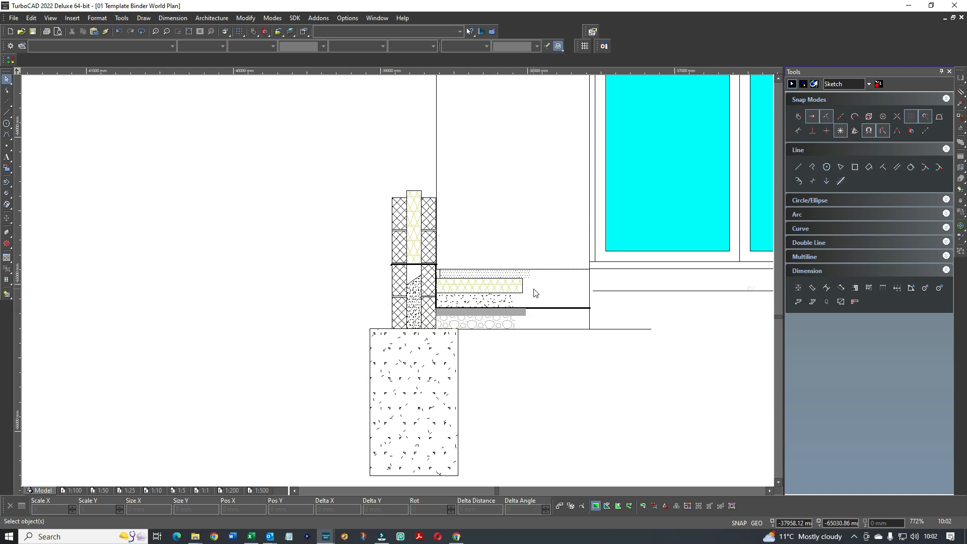
{"action": "scroll", "coordinate": [535, 293], "scroll_direction": "up", "scroll_amount": 2}
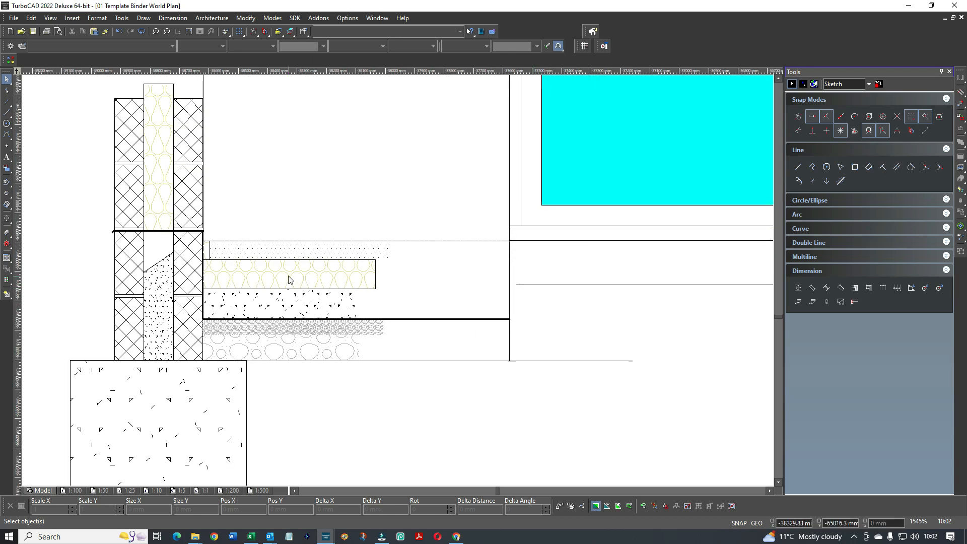
{"action": "scroll", "coordinate": [506, 288], "scroll_direction": "down", "scroll_amount": 2}
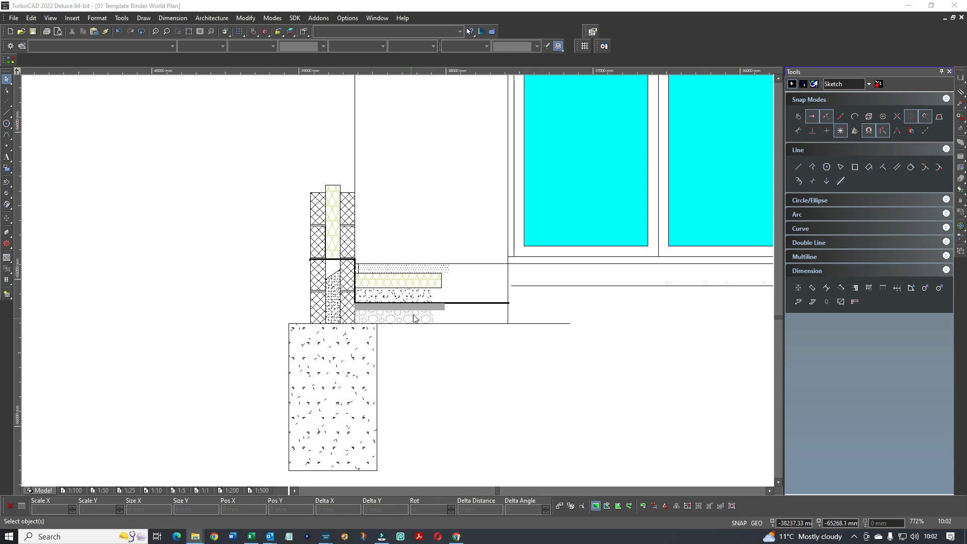
Stretch the hardcore layer at the base of the floor build-up horizontally to meet the vertical line below the door frame
{"action": "scroll", "coordinate": [425, 328], "scroll_direction": "up", "scroll_amount": 2}
{"action": "scroll", "coordinate": [398, 284], "scroll_direction": "up", "scroll_amount": 2}
{"action": "left_click", "coordinate": [389, 283]}
{"action": "left_click", "coordinate": [405, 269]}
{"action": "left_click", "coordinate": [418, 273]}
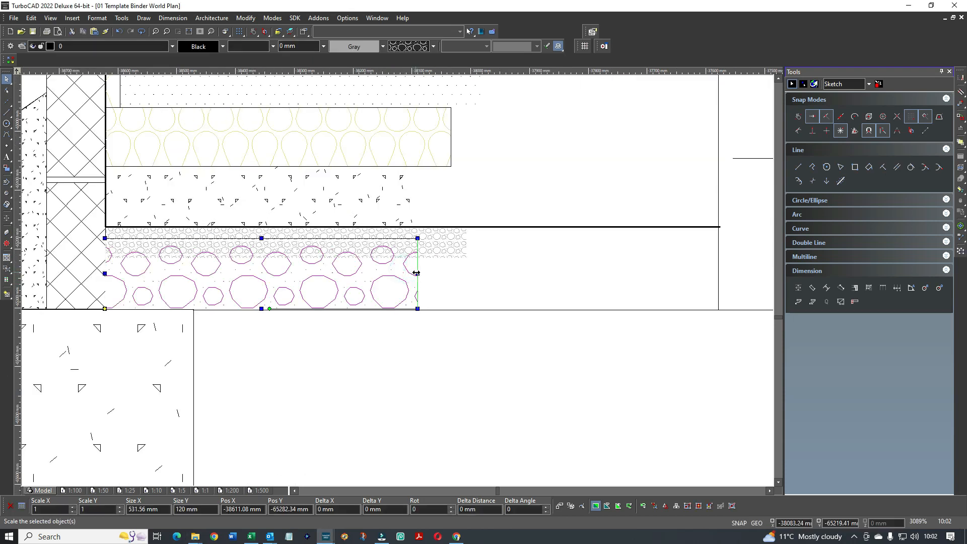
{"action": "left_click", "coordinate": [718, 269]}
{"action": "left_click", "coordinate": [577, 365]}
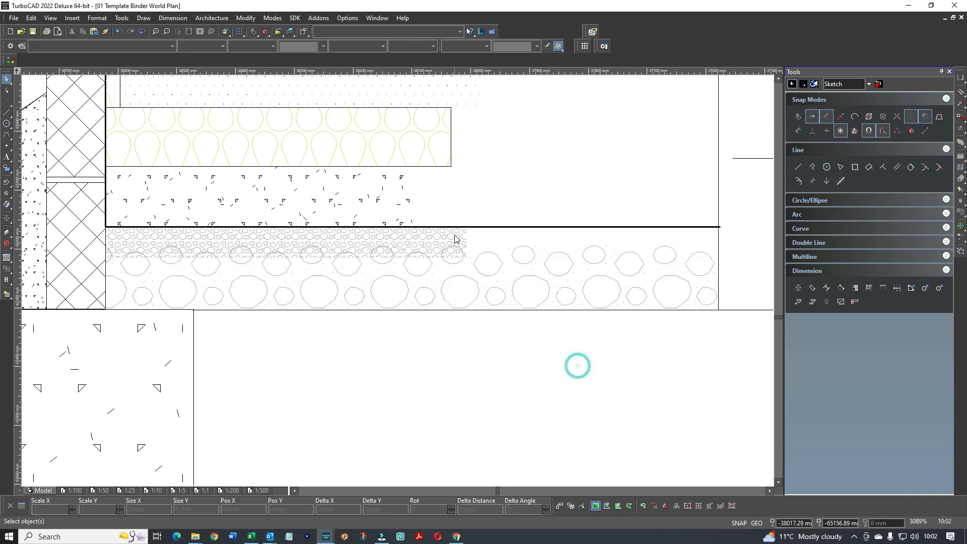
Stretch the fine gravel layer beneath the membrane horizontally to the vertical line below the door frame
{"action": "left_click", "coordinate": [456, 236]}
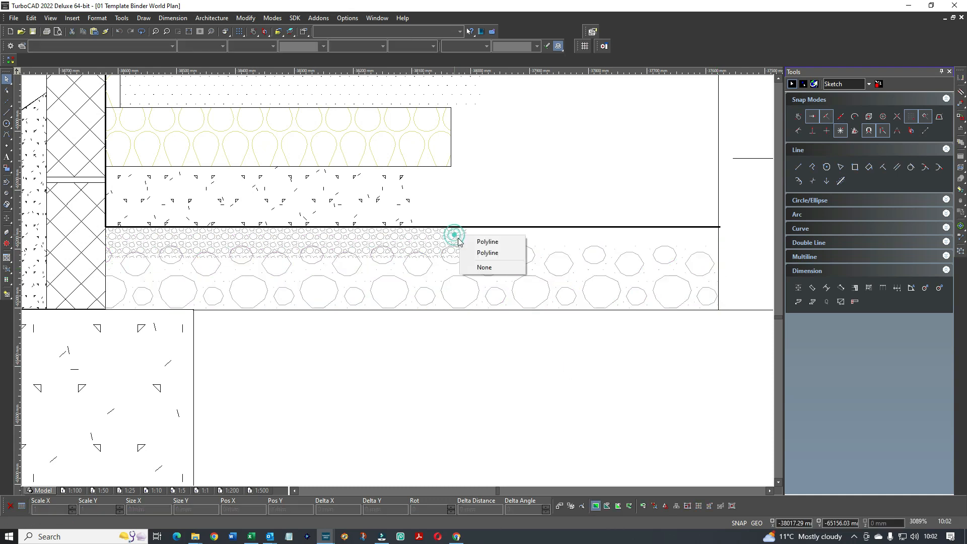
{"action": "left_click", "coordinate": [487, 253]}
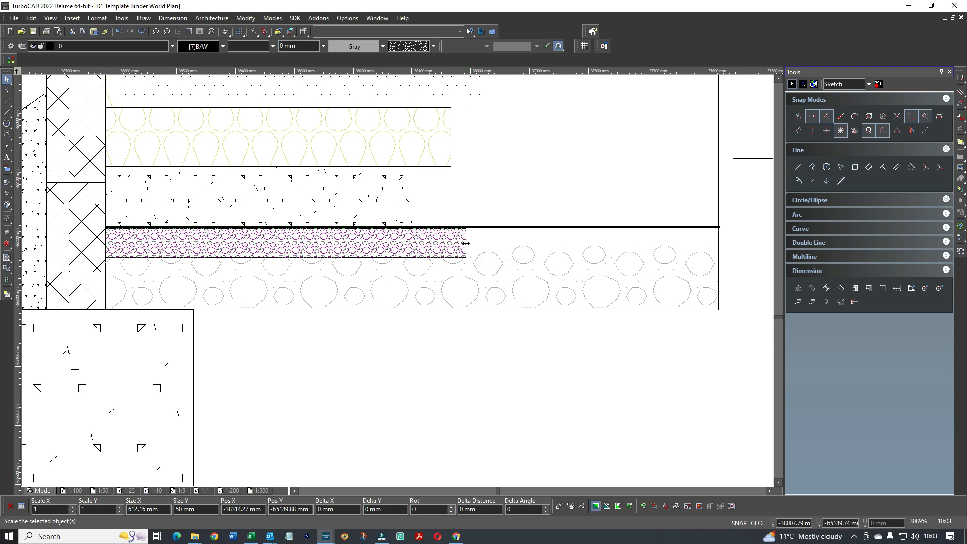
{"action": "left_click", "coordinate": [466, 243]}
{"action": "left_click", "coordinate": [718, 238]}
{"action": "left_click", "coordinate": [585, 181]}
Stretch the concrete slab layer horizontally to the vertical line below the door frame
{"action": "left_click", "coordinate": [400, 204]}
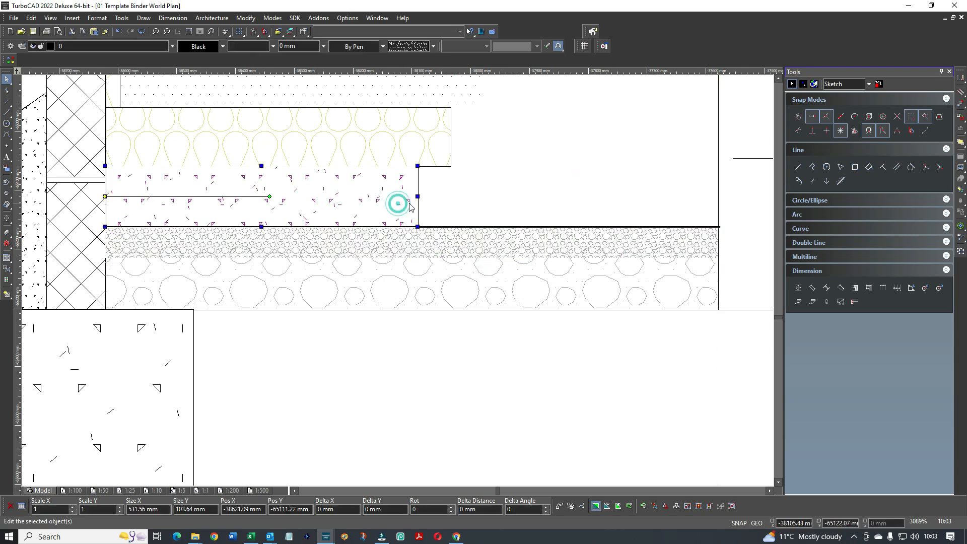
{"action": "left_click", "coordinate": [417, 198]}
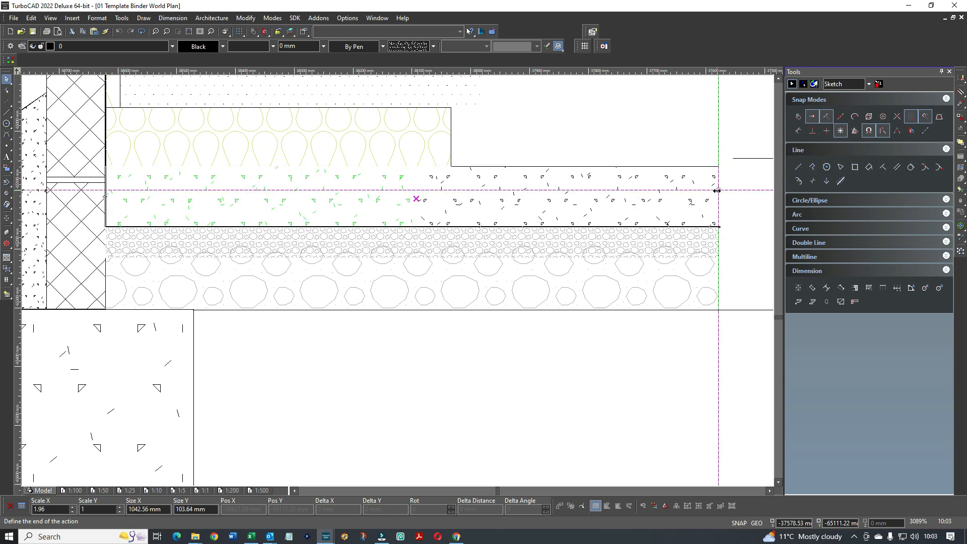
{"action": "left_click", "coordinate": [717, 190]}
{"action": "left_click", "coordinate": [554, 136]}
{"action": "left_click", "coordinate": [448, 137]}
{"action": "left_click", "coordinate": [454, 138]}
{"action": "left_click", "coordinate": [541, 137]}
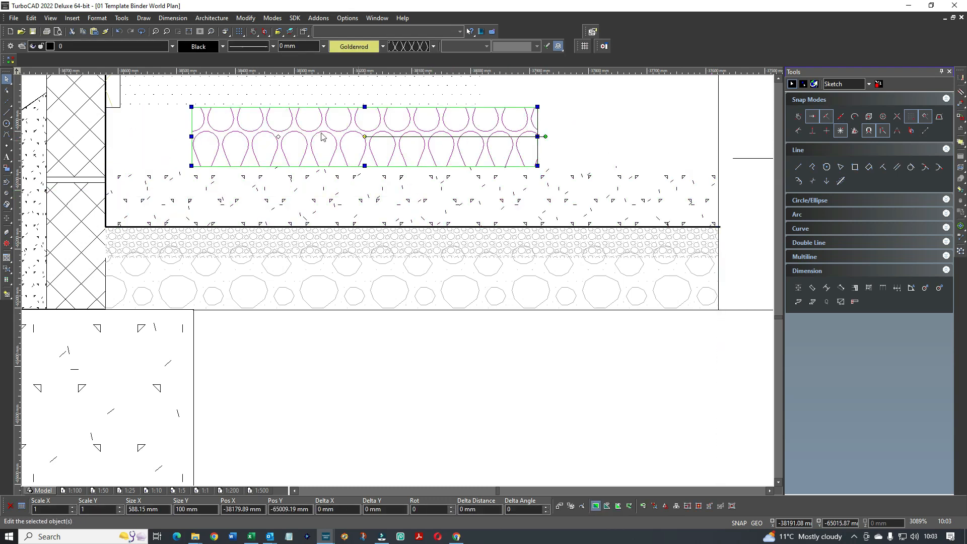
{"action": "key", "text": "ctrl+z"}
Stretch the floor insulation layer horizontally to the vertical line below the door frame
{"action": "left_click", "coordinate": [451, 137]}
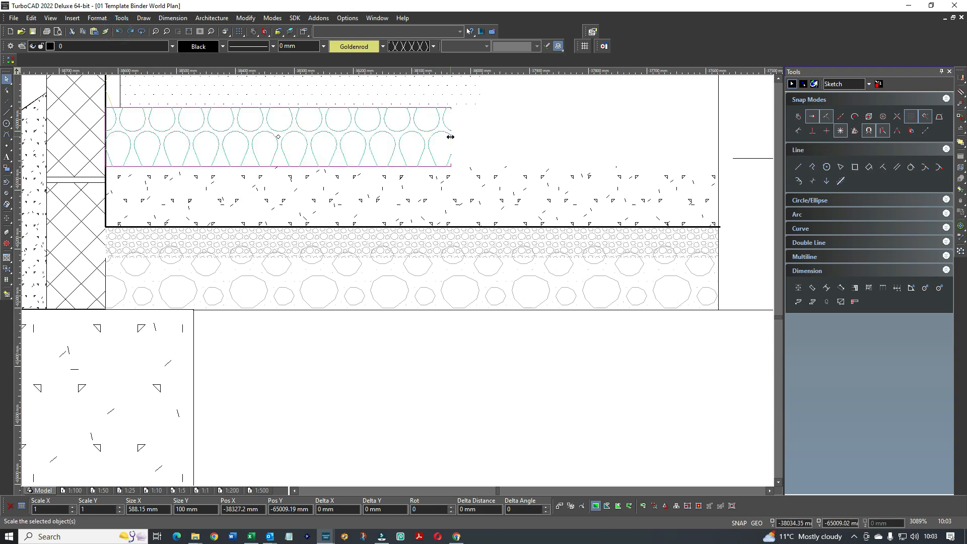
{"action": "left_click", "coordinate": [718, 131]}
{"action": "left_click", "coordinate": [574, 84]}
Stretch the dotted screed layer above the insulation horizontally to the vertical line below the door frame
{"action": "scroll", "coordinate": [504, 188], "scroll_direction": "down", "scroll_amount": 1}
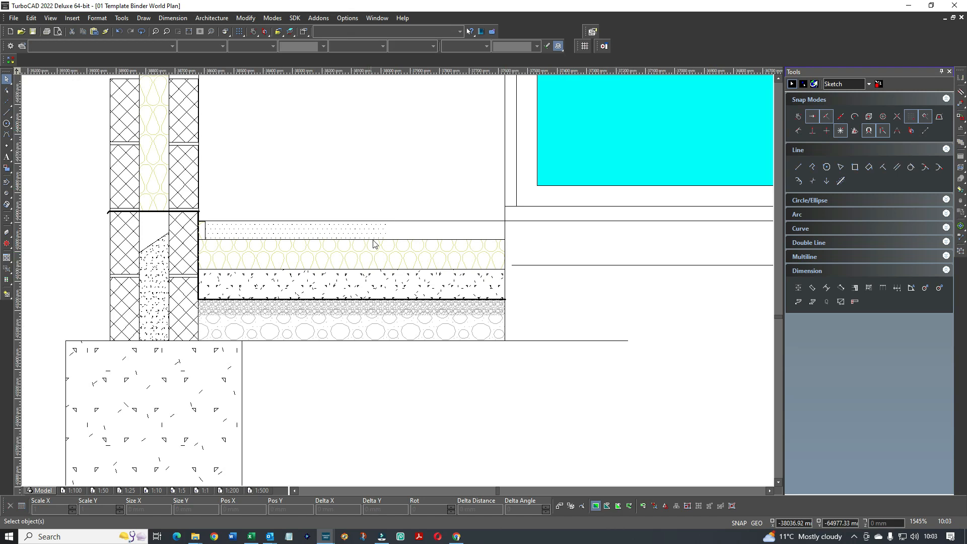
{"action": "scroll", "coordinate": [383, 266], "scroll_direction": "up", "scroll_amount": 1}
{"action": "left_click", "coordinate": [395, 286]}
{"action": "left_click", "coordinate": [407, 284]}
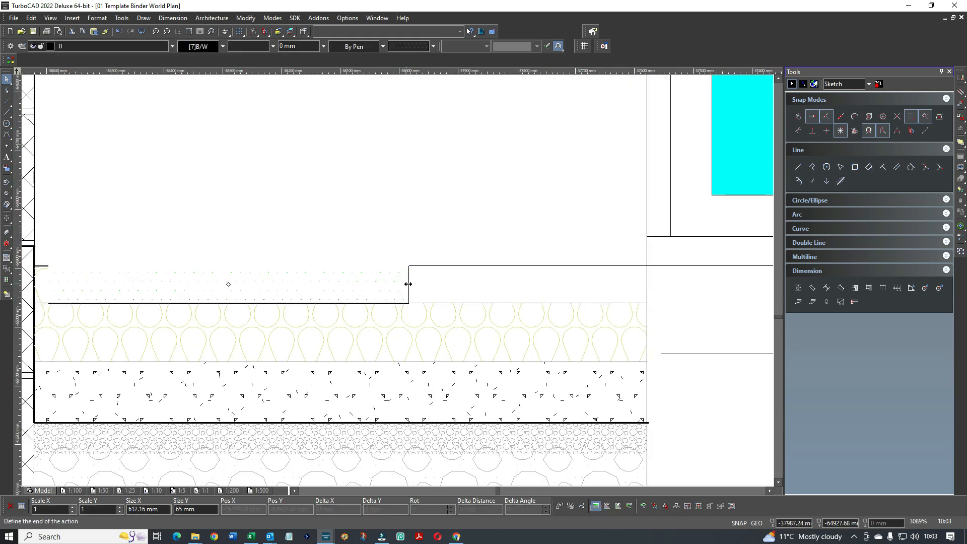
{"action": "left_click", "coordinate": [406, 283]}
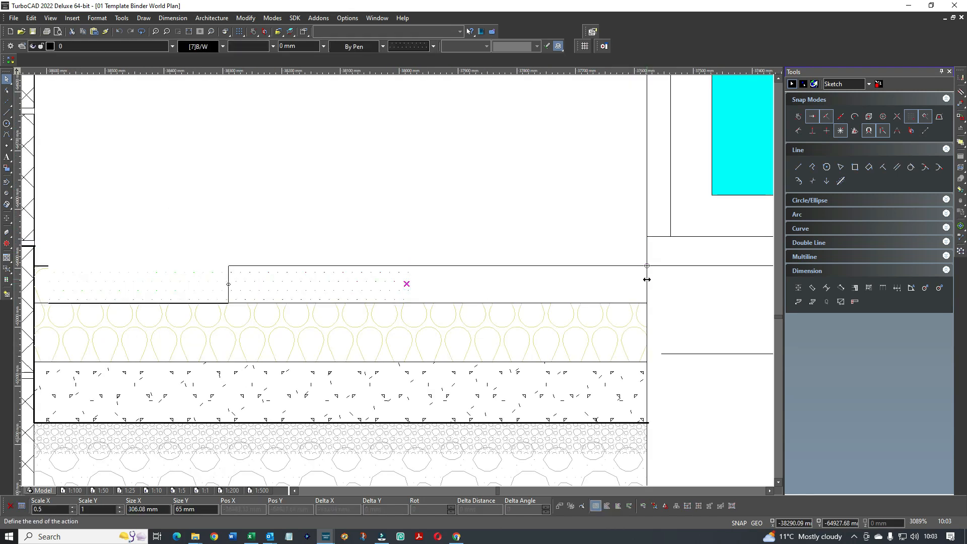
{"action": "left_click", "coordinate": [503, 235]}
{"action": "scroll", "coordinate": [400, 280], "scroll_direction": "down", "scroll_amount": 2}
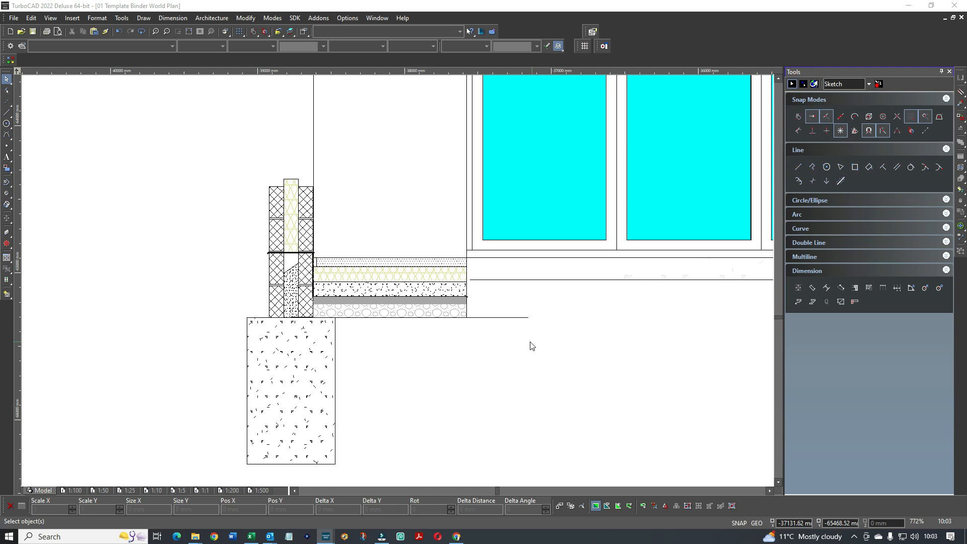
Shorten the base line under the floor build-up so it ends at the vertical line
{"action": "left_click", "coordinate": [525, 318]}
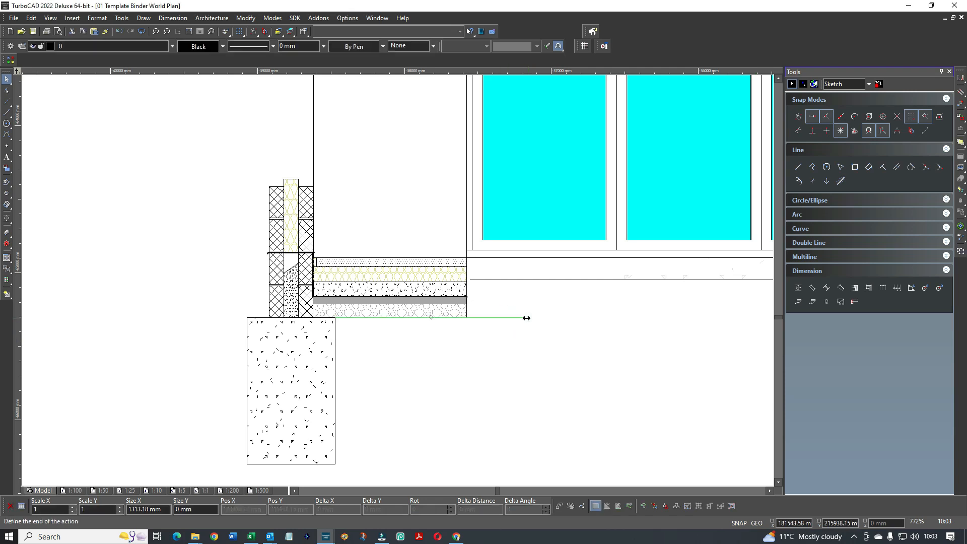
{"action": "left_click_drag", "start_coordinate": [524, 317], "coordinate": [469, 324]}
{"action": "left_click", "coordinate": [465, 351]}
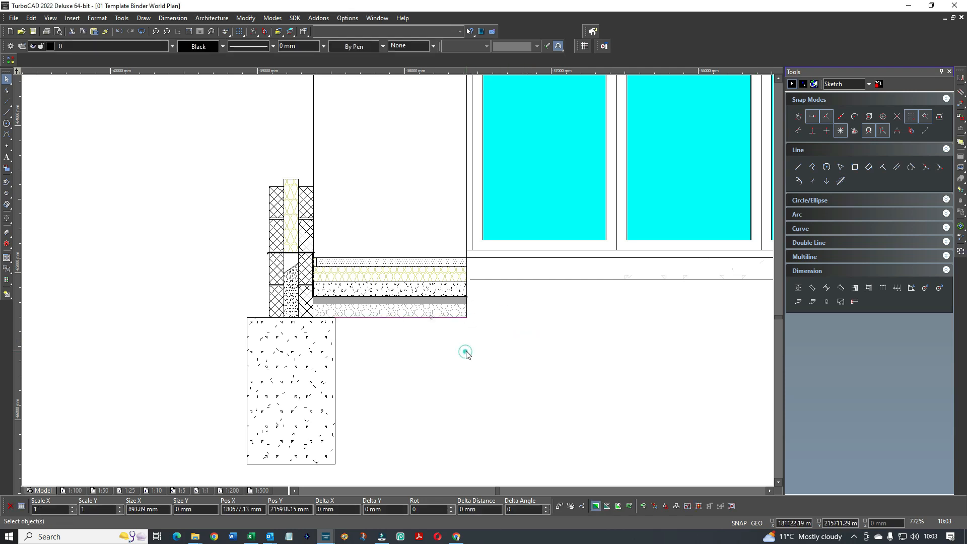
Place the note "90mm Celotex GA4000 insulation / 100mm thick concrete slab / 1200g damp proof membrane / 150mm sand blinded hardcore" below the floor build-up
{"action": "type", "text": "90mm Celotex GA4000 insulation 100mm thick concrete slab 1200g damp proof membrane 150mm sand blinded hardcore"}
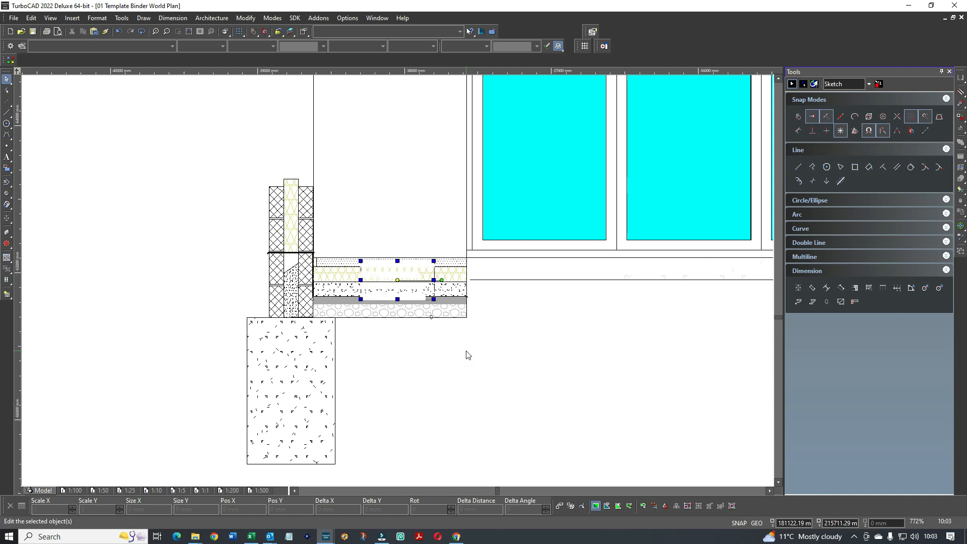
{"action": "left_click_drag", "start_coordinate": [392, 275], "coordinate": [429, 374]}
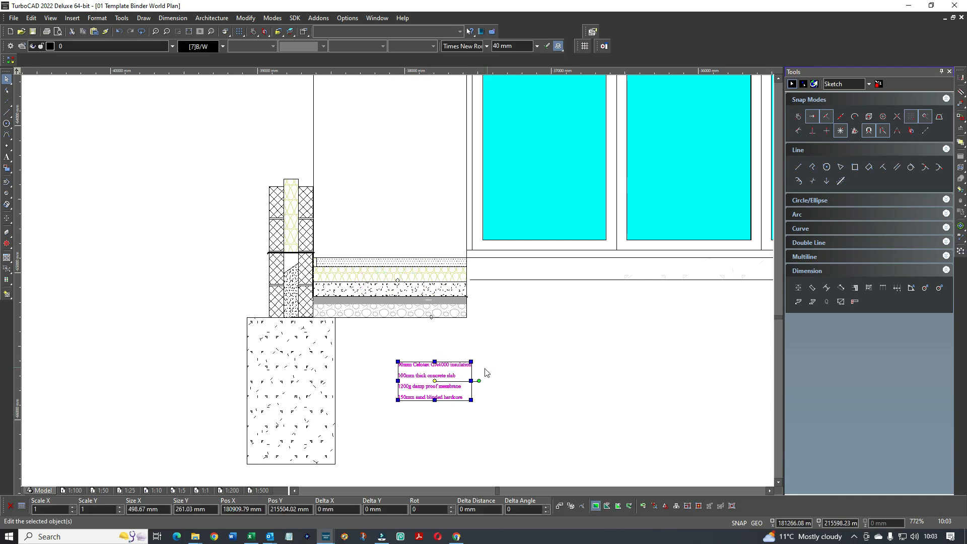
Undo the trial scaling of the floor note, then enlarge the note with its aspect ratio kept
{"action": "left_click_drag", "start_coordinate": [475, 381], "coordinate": [497, 335]}
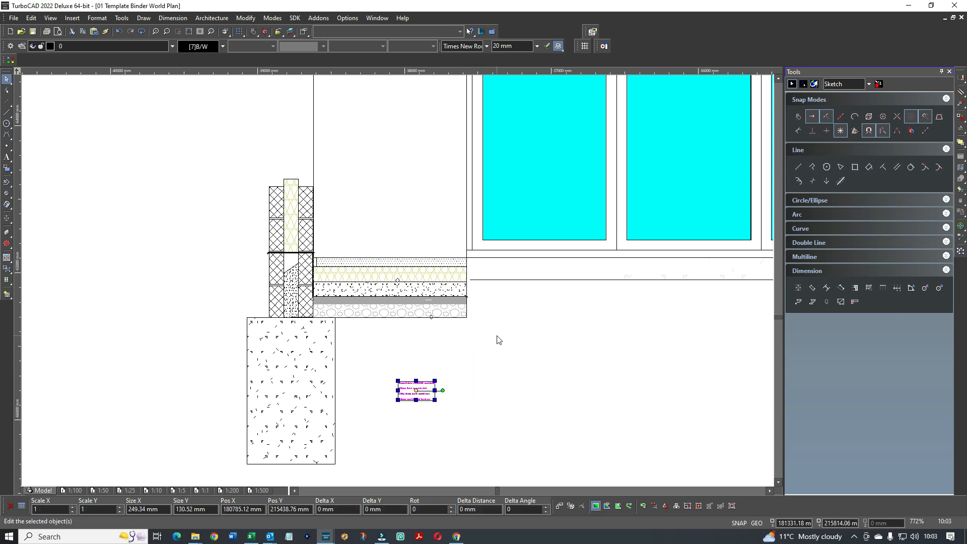
{"action": "left_click", "coordinate": [119, 31]}
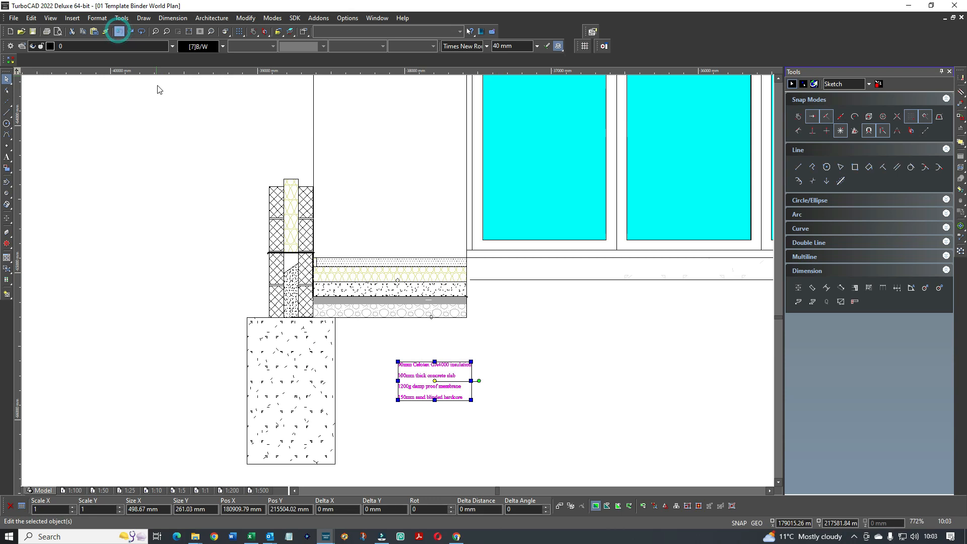
{"action": "right_click", "coordinate": [412, 379]}
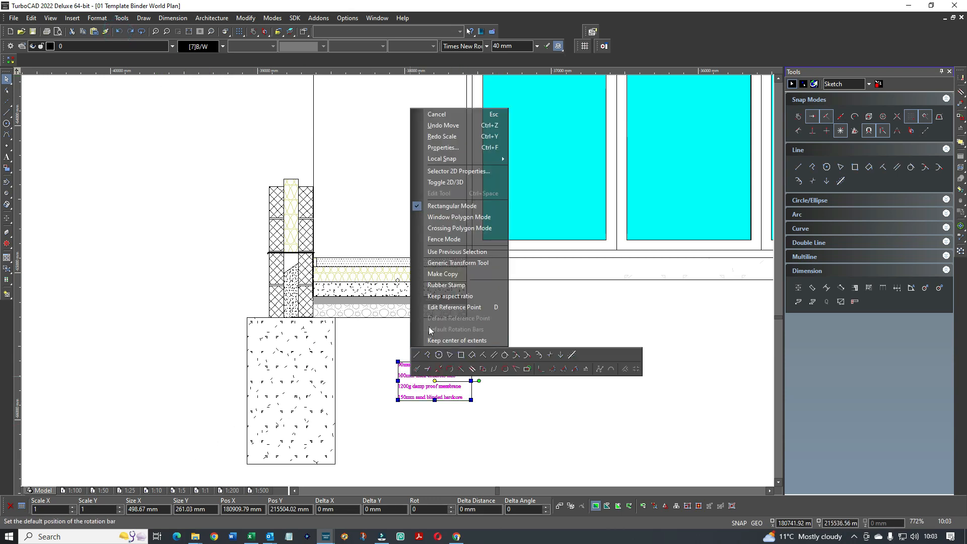
{"action": "left_click", "coordinate": [444, 296]}
{"action": "left_click_drag", "start_coordinate": [472, 399], "coordinate": [513, 420]}
{"action": "left_click", "coordinate": [548, 380]}
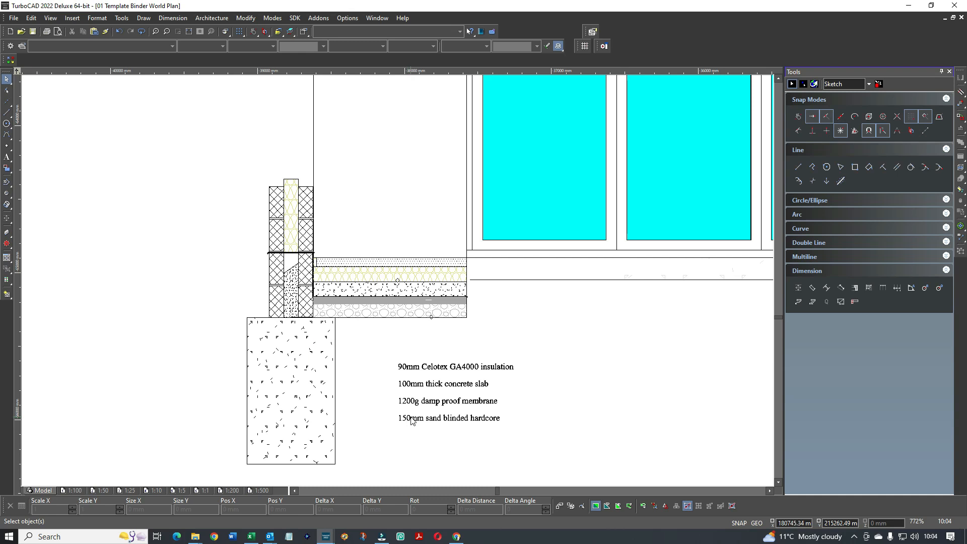
Turn snapping off and draw a vertical leader line from the hardcore layer down level with the "150mm sand blinded hardcore" text
{"action": "left_click", "coordinate": [799, 169]}
{"action": "left_click", "coordinate": [340, 307]}
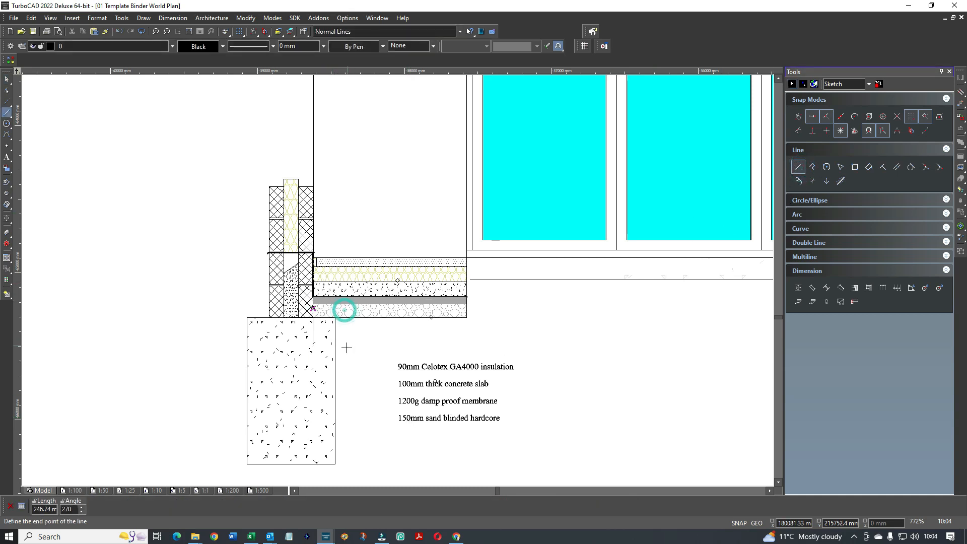
{"action": "left_click", "coordinate": [798, 118]}
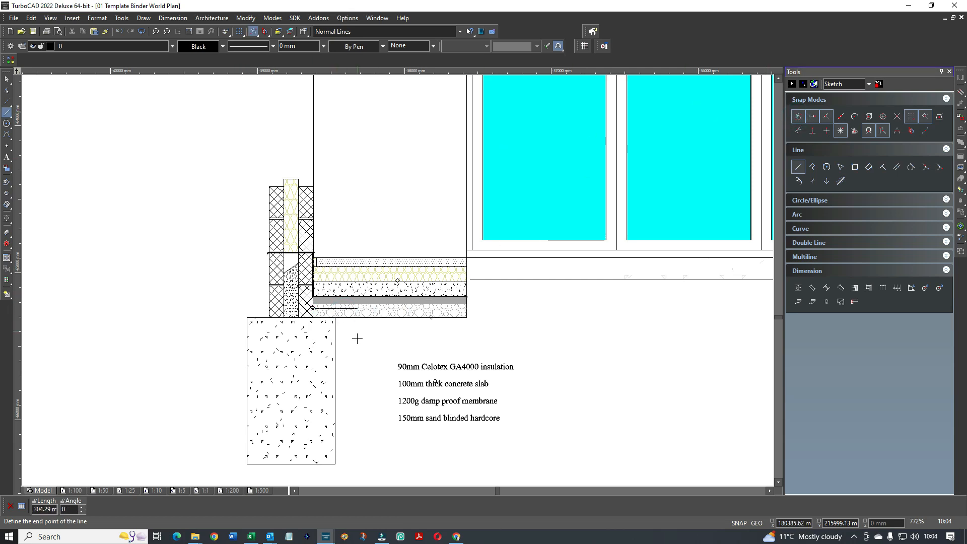
{"action": "left_click", "coordinate": [150, 301]}
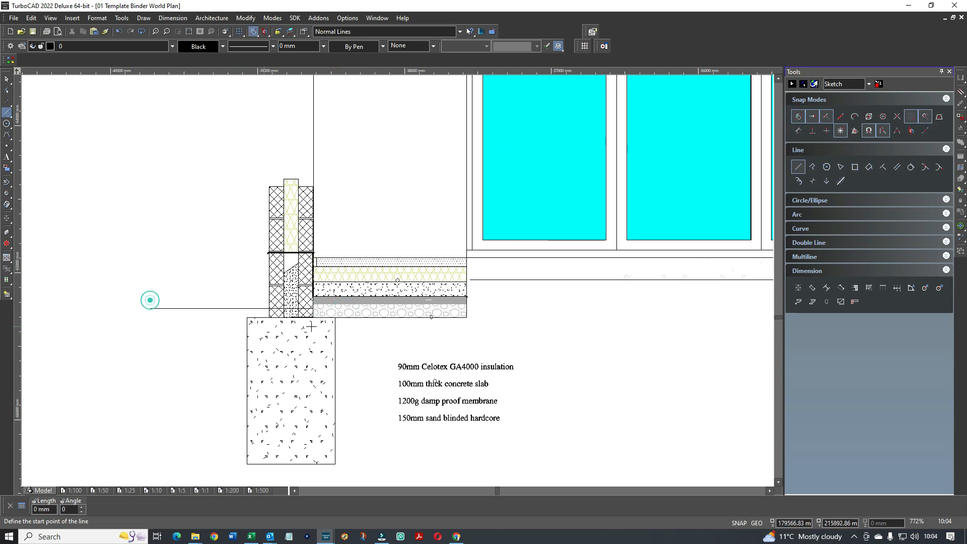
{"action": "left_click", "coordinate": [347, 309]}
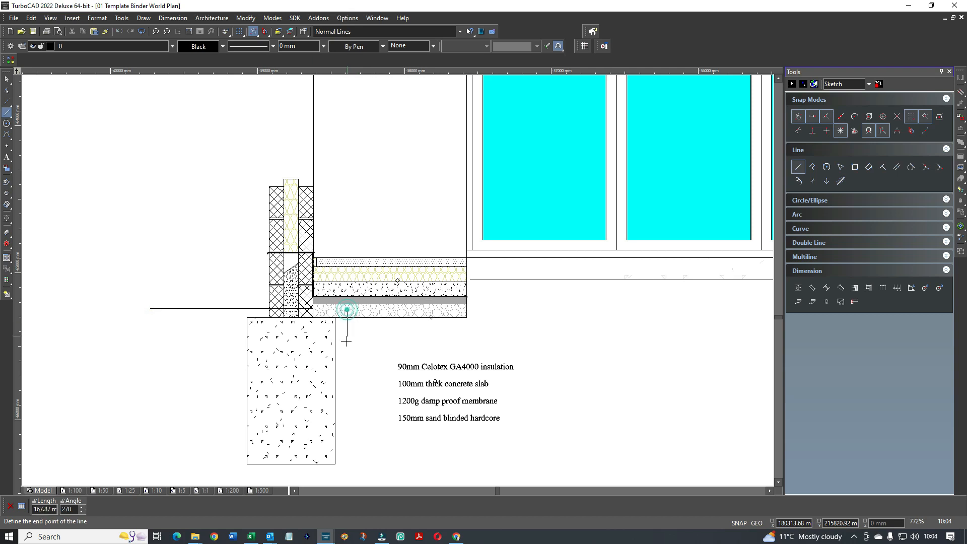
{"action": "left_click", "coordinate": [347, 418]}
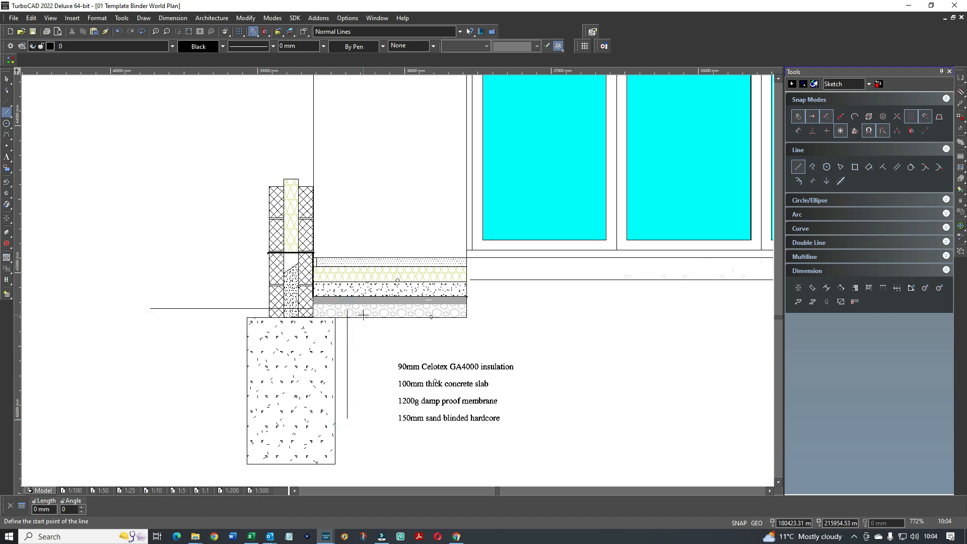
Draw a vertical leader line from the damp proof membrane down level with the "1200g damp proof membrane" text
{"action": "scroll", "coordinate": [364, 313], "scroll_direction": "up", "scroll_amount": 2}
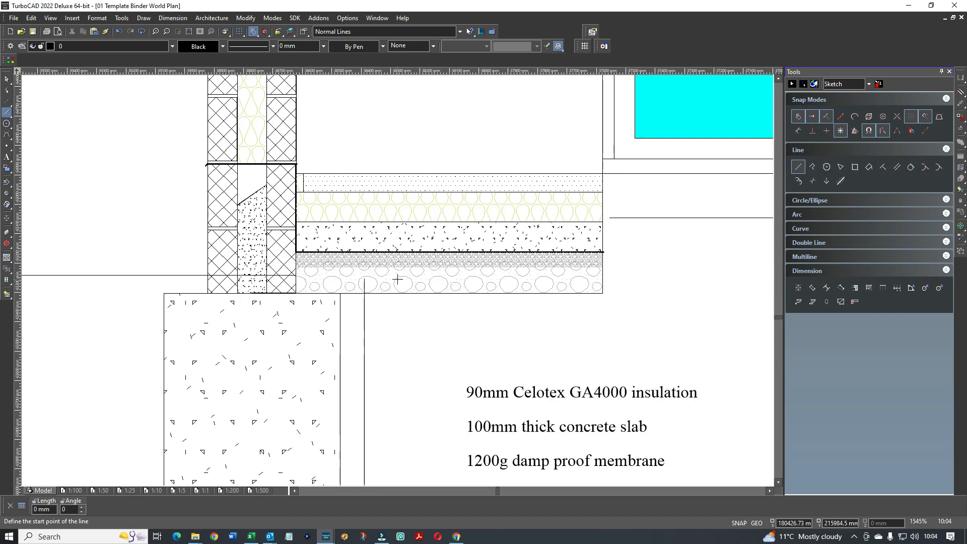
{"action": "left_click", "coordinate": [394, 251]}
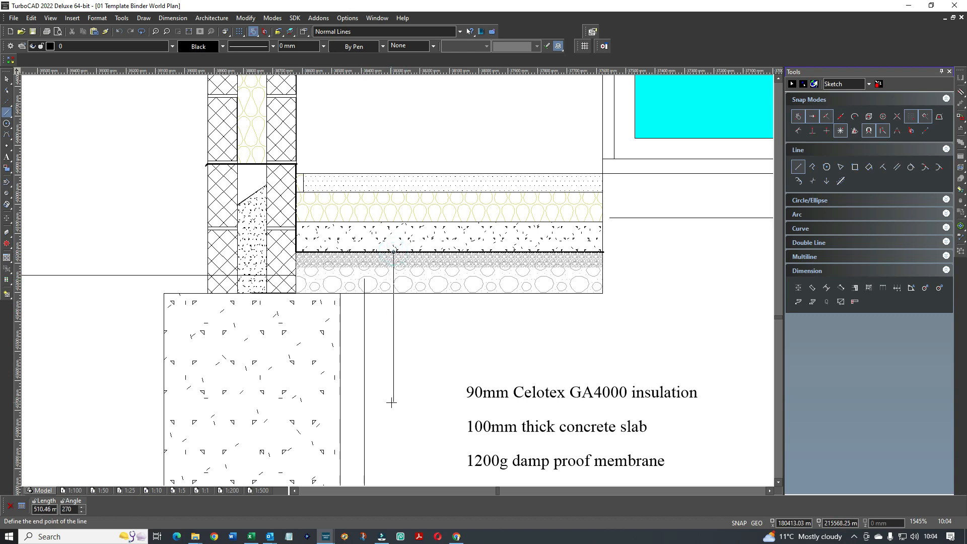
{"action": "scroll", "coordinate": [395, 352], "scroll_direction": "down", "scroll_amount": 2}
{"action": "left_click", "coordinate": [398, 312]}
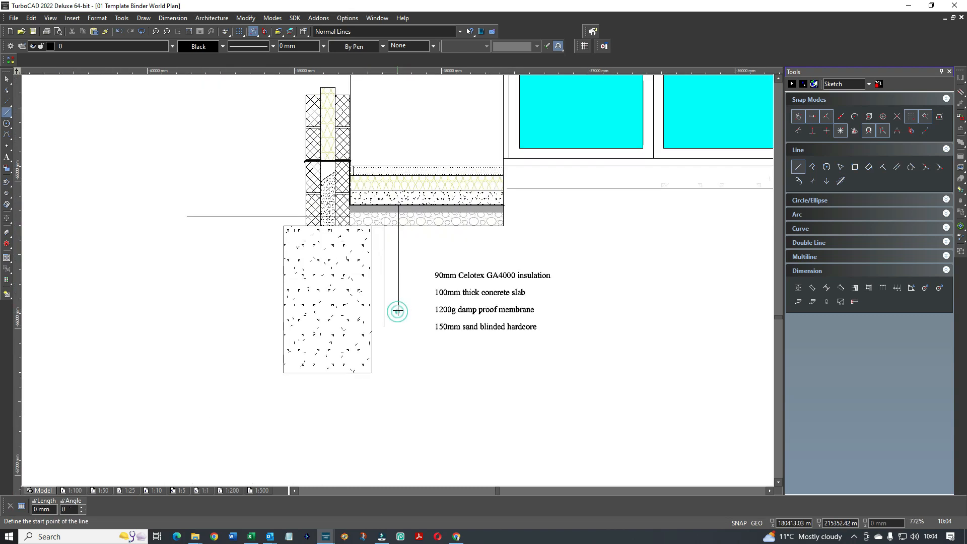
Draw vertical leader lines from the concrete slab and the floor insulation down level with their matching note lines
{"action": "left_click", "coordinate": [410, 196]}
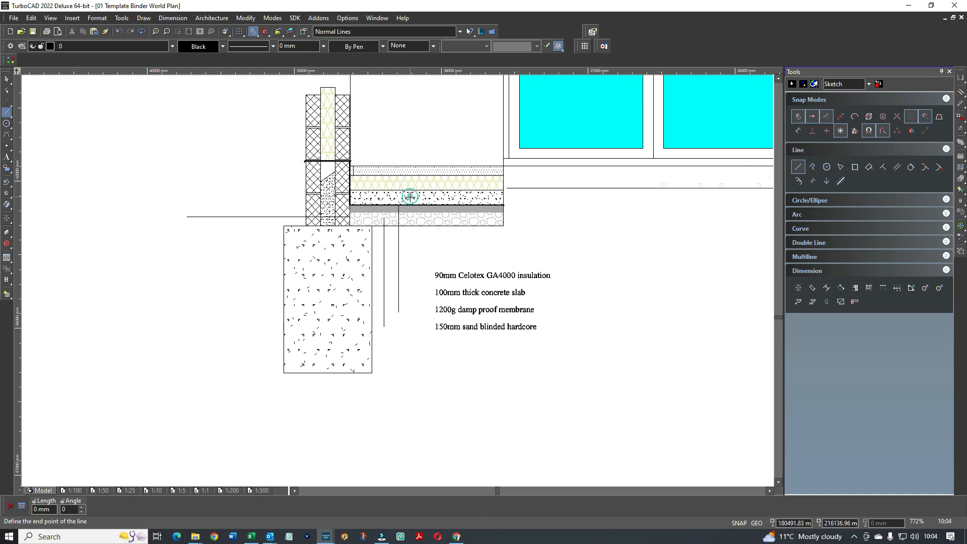
{"action": "left_click", "coordinate": [418, 295]}
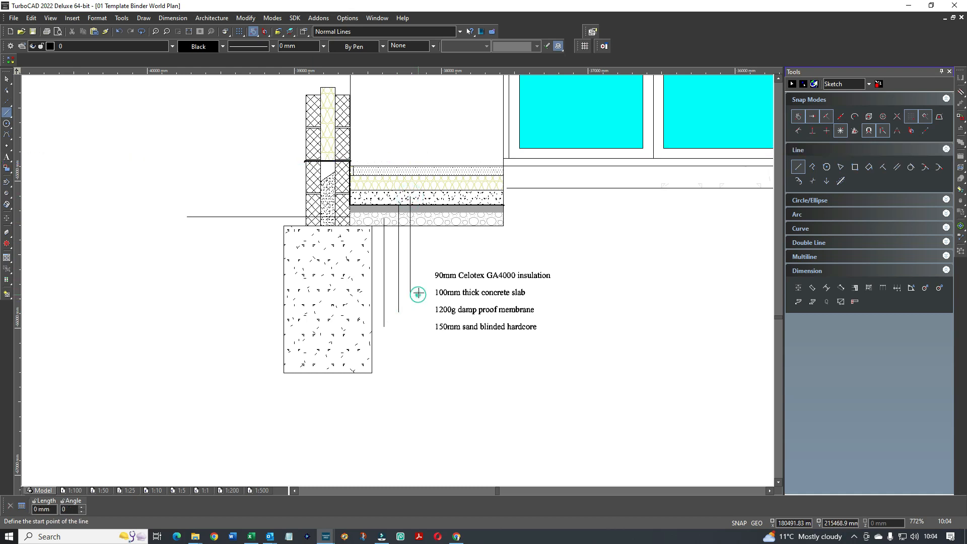
{"action": "left_click", "coordinate": [421, 182]}
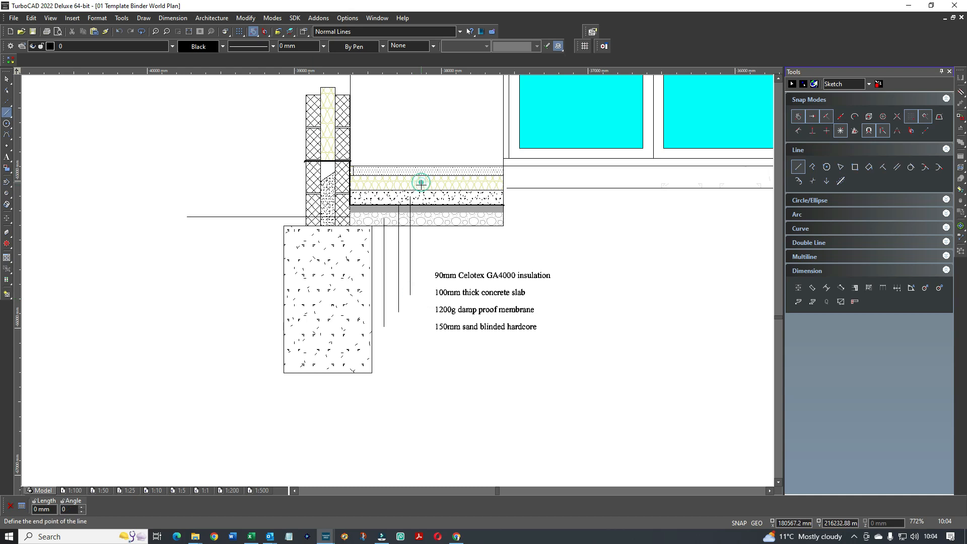
{"action": "left_click", "coordinate": [427, 275]}
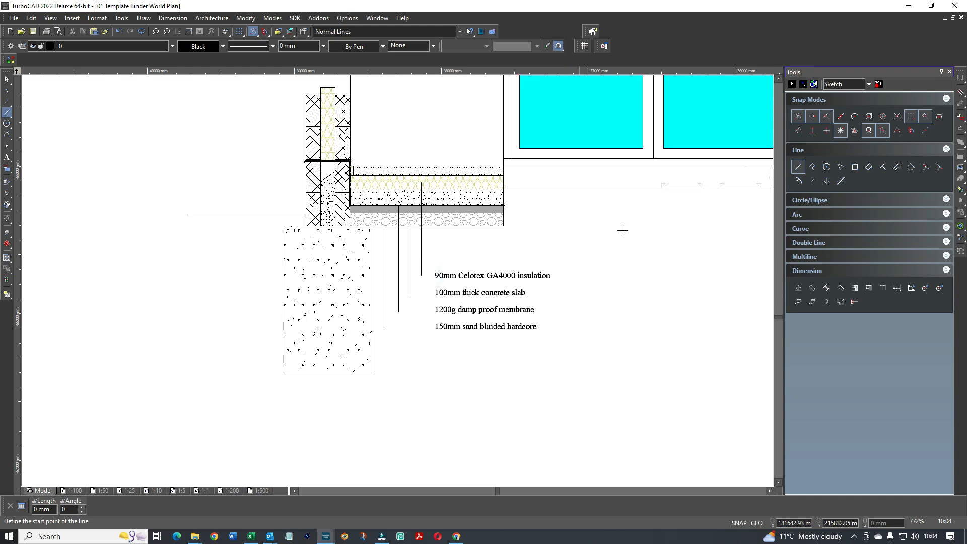
Turn snapping back on and draw a short horizontal line from the insulation leader's lower end towards the "90mm Celotex GA4000 insulation" text
{"action": "left_click", "coordinate": [798, 117]}
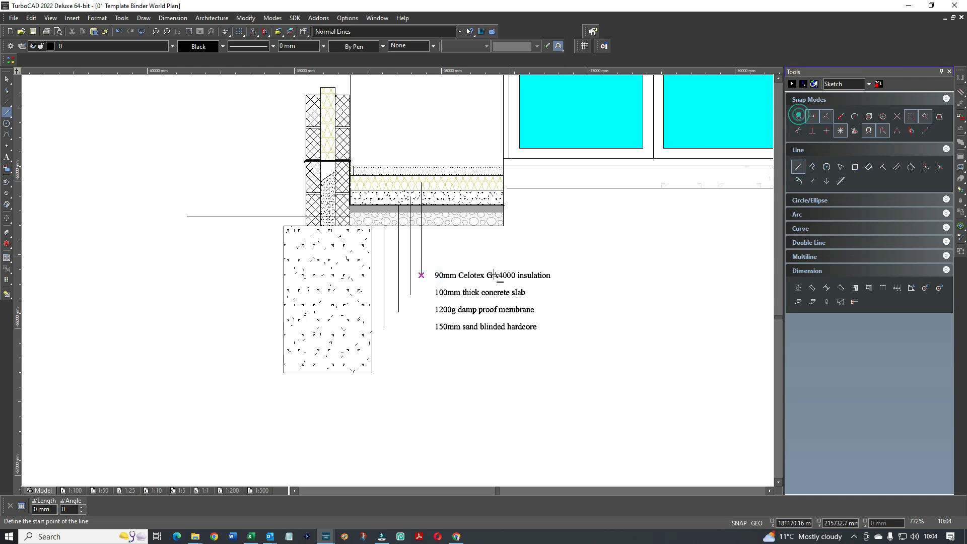
{"action": "scroll", "coordinate": [426, 276], "scroll_direction": "up", "scroll_amount": 3}
{"action": "left_click", "coordinate": [375, 273]}
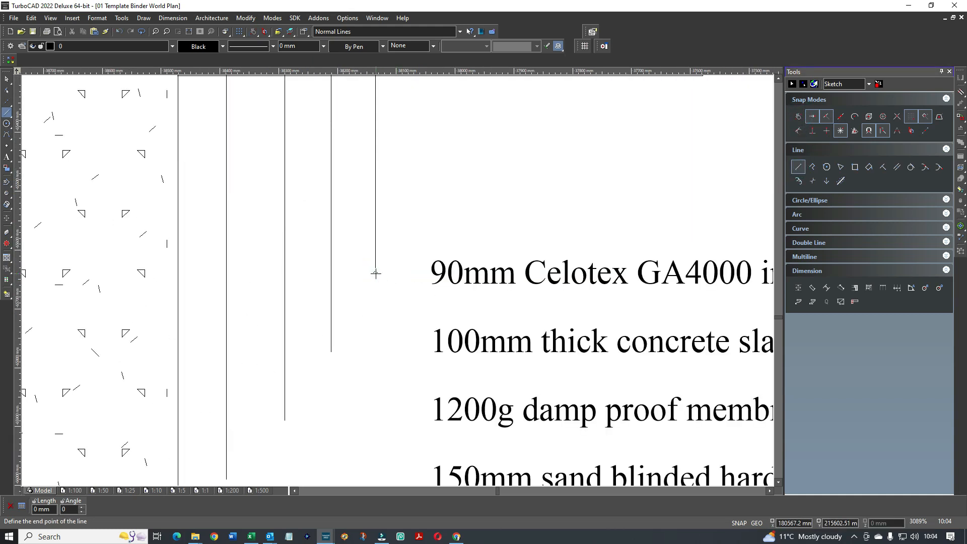
{"action": "left_click", "coordinate": [403, 273]}
{"action": "left_click", "coordinate": [404, 273]}
{"action": "scroll", "coordinate": [397, 280], "scroll_direction": "down", "scroll_amount": 3}
{"action": "left_click", "coordinate": [392, 352]}
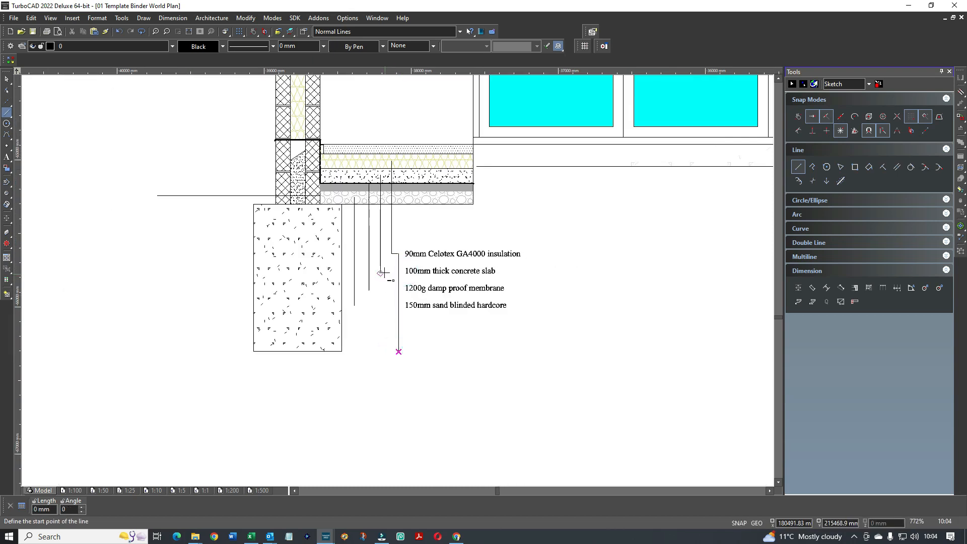
Draw a short horizontal line joining the concrete slab leader's lower end to the "100mm thick concrete slab" text
{"action": "scroll", "coordinate": [389, 277], "scroll_direction": "up", "scroll_amount": 2}
{"action": "left_click", "coordinate": [422, 281]}
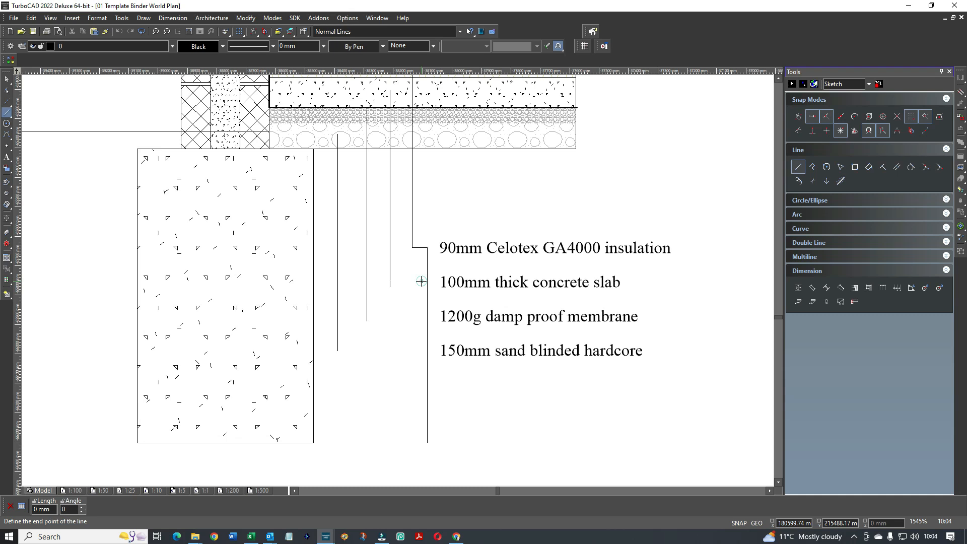
{"action": "left_click", "coordinate": [391, 281]}
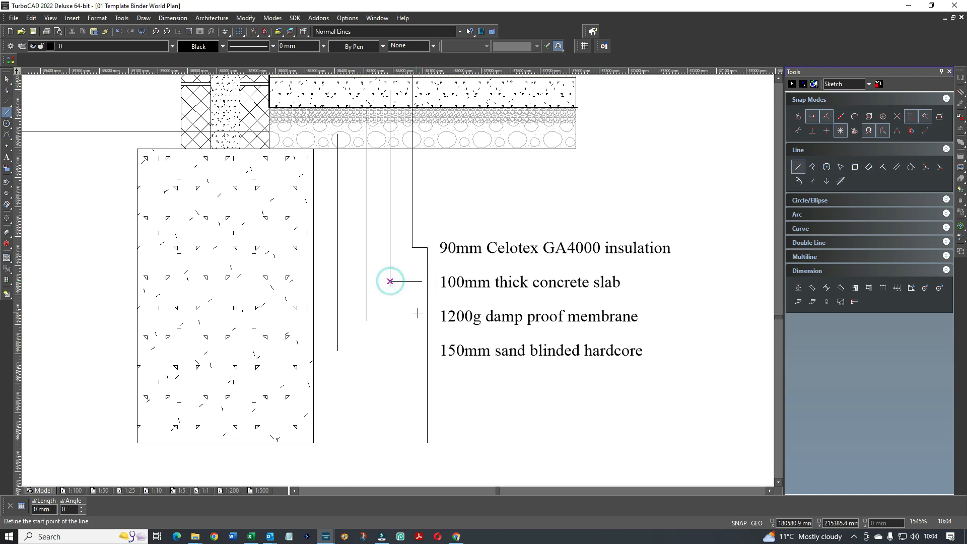
Draw horizontal lines from the damp proof membrane and sand blinded hardcore notes to the lower ends of their vertical leaders
{"action": "left_click", "coordinate": [421, 316]}
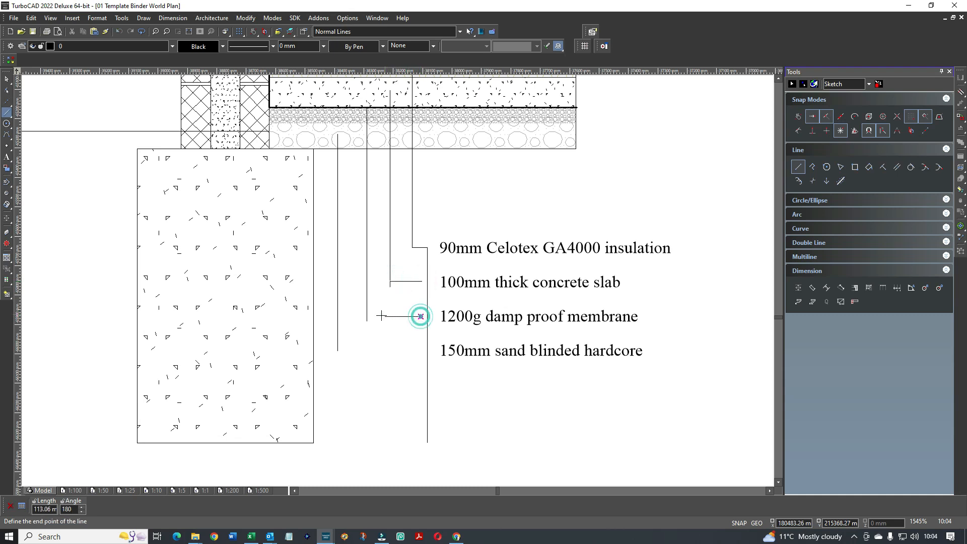
{"action": "left_click", "coordinate": [367, 317]}
{"action": "left_click", "coordinate": [421, 350]}
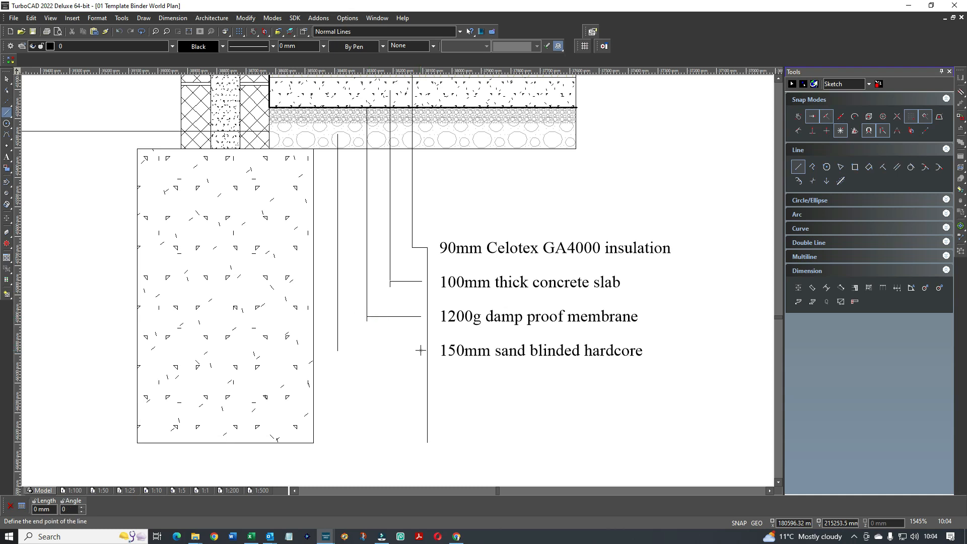
{"action": "left_click", "coordinate": [337, 350]}
Trim the corners where the vertical leaders meet their horizontal lines so that each pair joins cleanly
{"action": "right_click", "coordinate": [345, 359]}
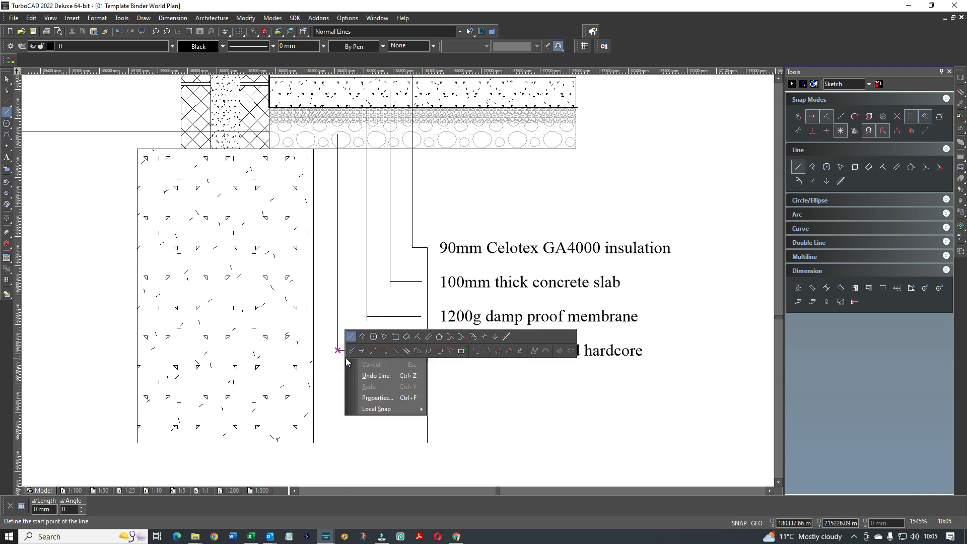
{"action": "left_click", "coordinate": [448, 351]}
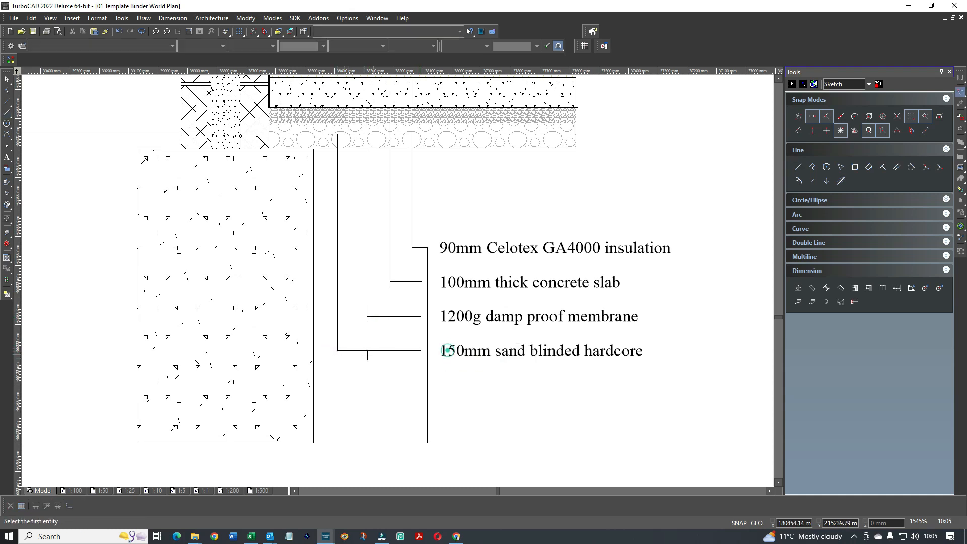
{"action": "left_click", "coordinate": [339, 340]}
{"action": "left_click", "coordinate": [352, 351]}
{"action": "left_click", "coordinate": [352, 351]}
{"action": "left_click", "coordinate": [396, 281]}
{"action": "left_click", "coordinate": [412, 235]}
{"action": "left_click", "coordinate": [419, 247]}
{"action": "right_click", "coordinate": [381, 292]}
Adjust the horizontal slab, membrane and hardcore leader lines to end on the vertical guide line, with the slab line meeting its vertical leader
{"action": "left_click", "coordinate": [387, 285]}
{"action": "left_click", "coordinate": [405, 282]}
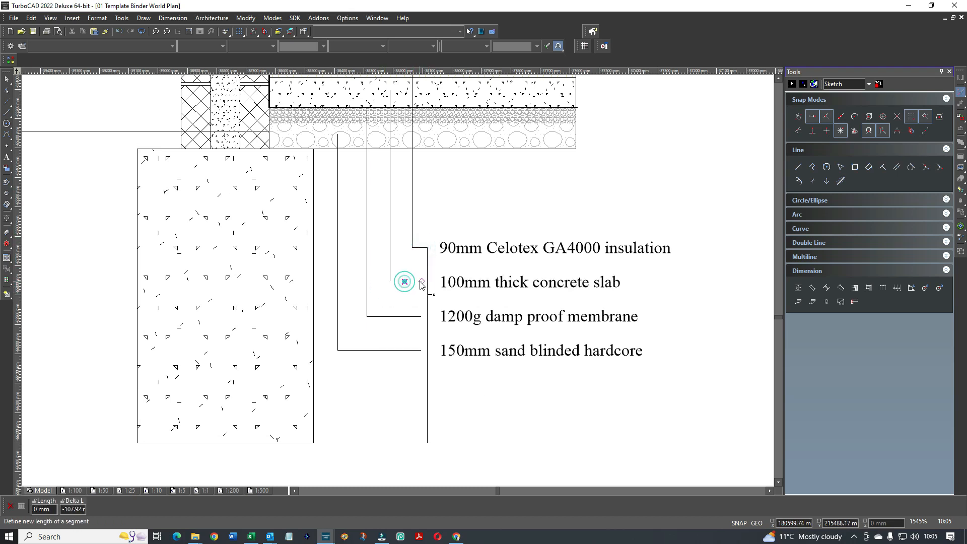
{"action": "left_click", "coordinate": [428, 281]}
{"action": "left_click", "coordinate": [416, 316]}
{"action": "left_click", "coordinate": [426, 316]}
{"action": "left_click", "coordinate": [422, 353]}
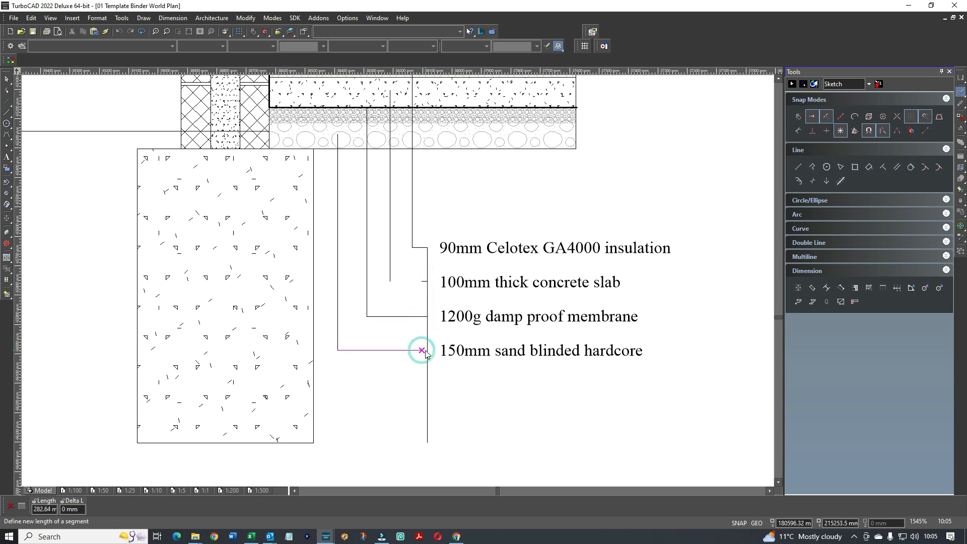
{"action": "left_click", "coordinate": [427, 351]}
{"action": "left_click", "coordinate": [418, 282]}
{"action": "left_click", "coordinate": [390, 282]}
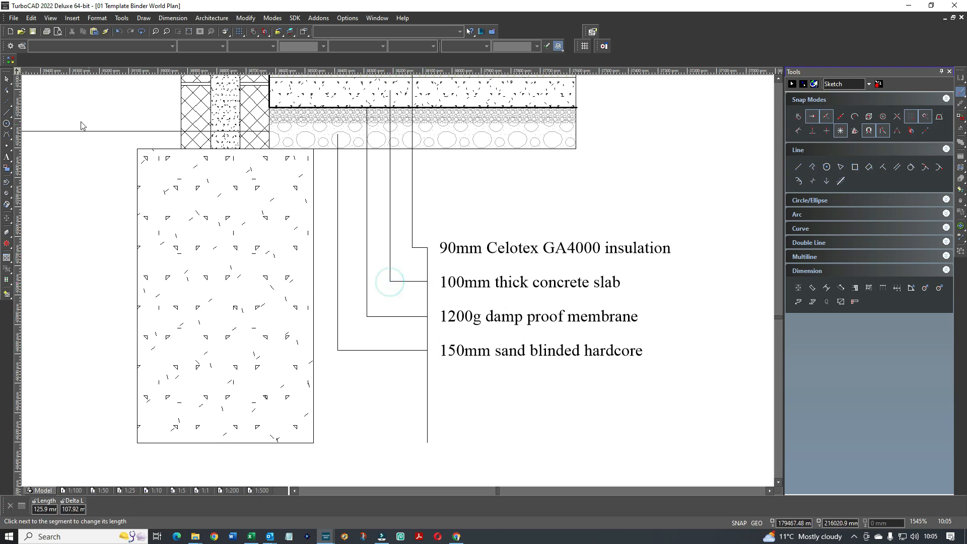
Delete the vertical guide line beside the notes
{"action": "key", "text": "Escape"}
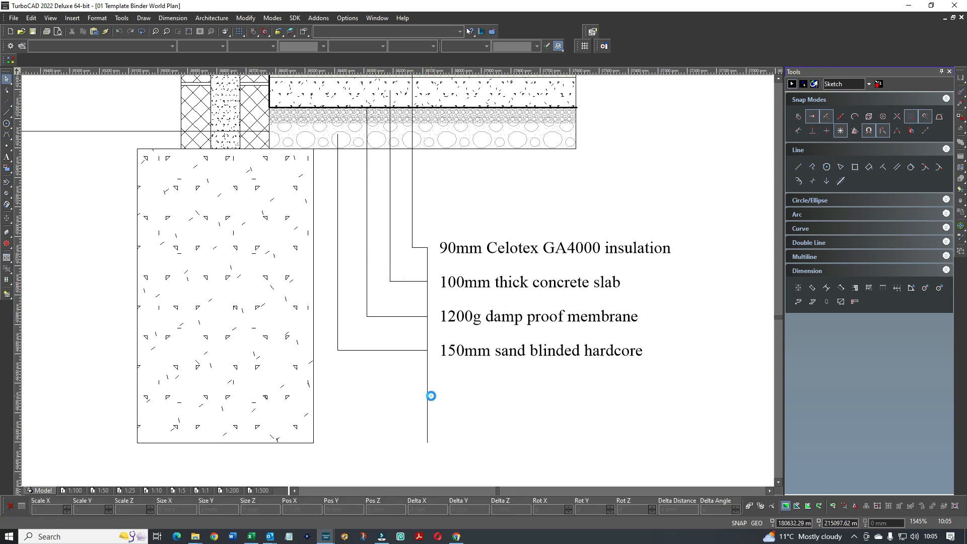
{"action": "left_click", "coordinate": [428, 395]}
{"action": "key", "text": "Delete"}
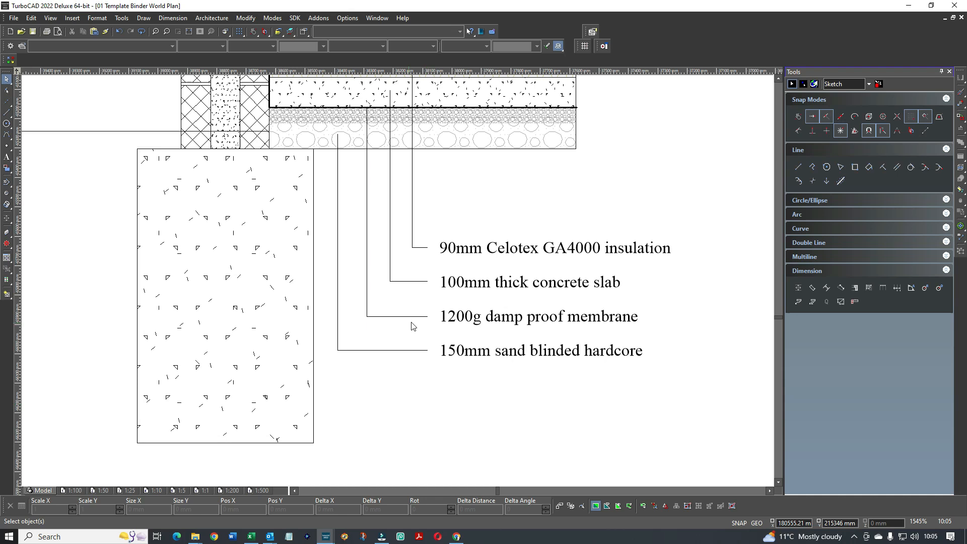
Draw a circle about 96 mm in diameter in the empty space beside the concrete foundation
{"action": "scroll", "coordinate": [398, 285], "scroll_direction": "down", "scroll_amount": 2}
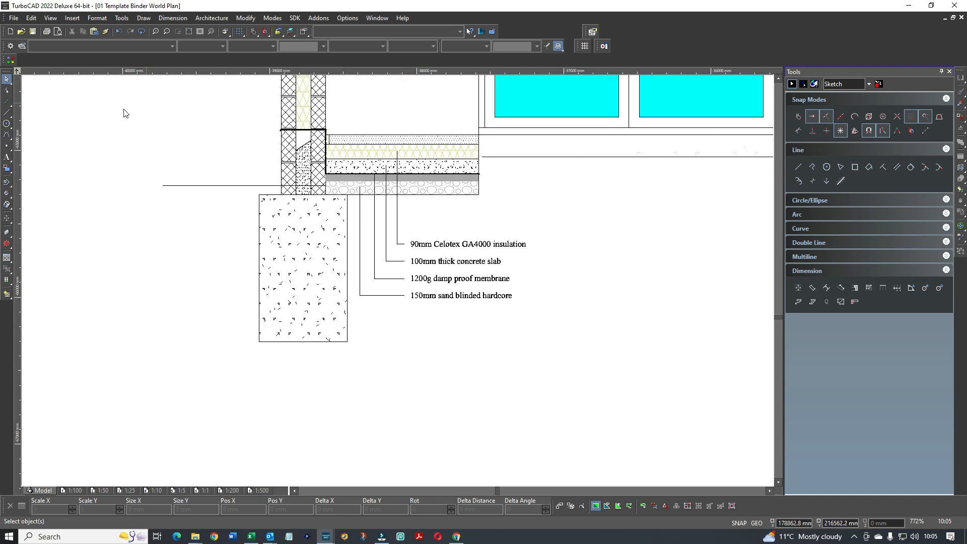
{"action": "left_click", "coordinate": [7, 123]}
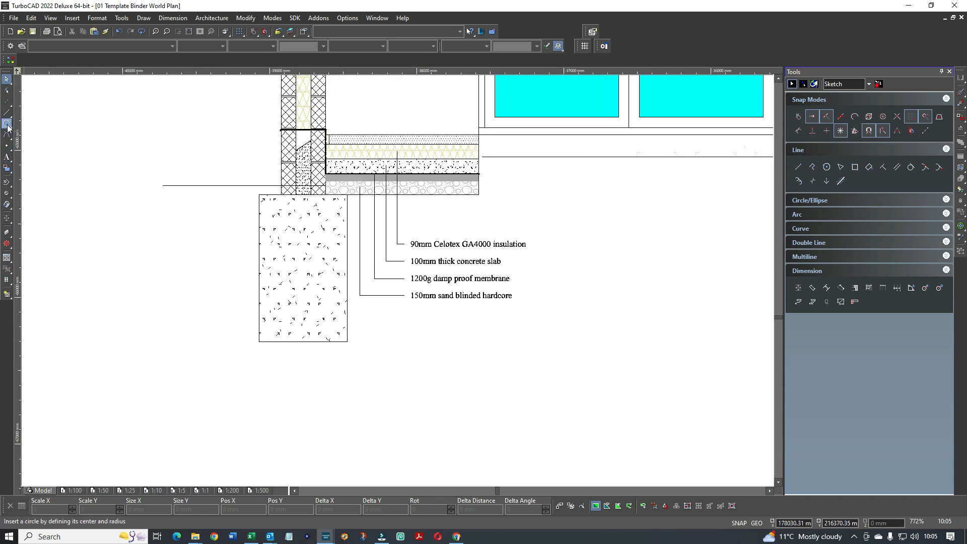
{"action": "left_click", "coordinate": [166, 230]}
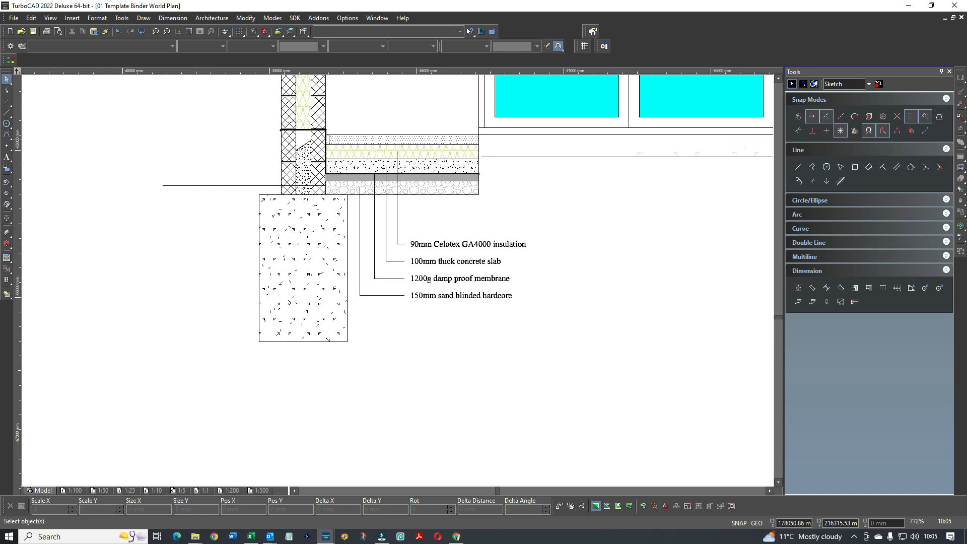
{"action": "left_click", "coordinate": [7, 124]}
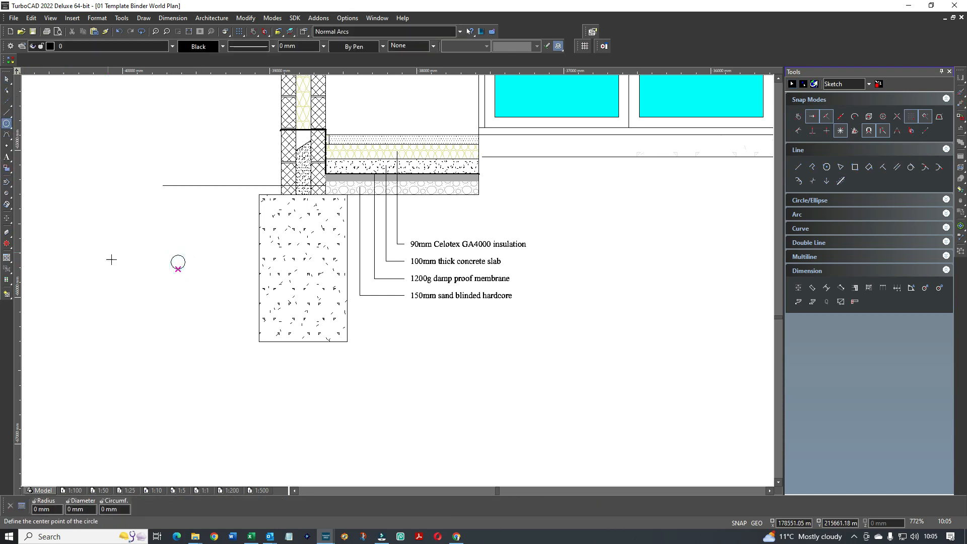
{"action": "key", "text": "Escape"}
Resize the circle beside the foundation to 30 mm in both directions
{"action": "left_click", "coordinate": [178, 269]}
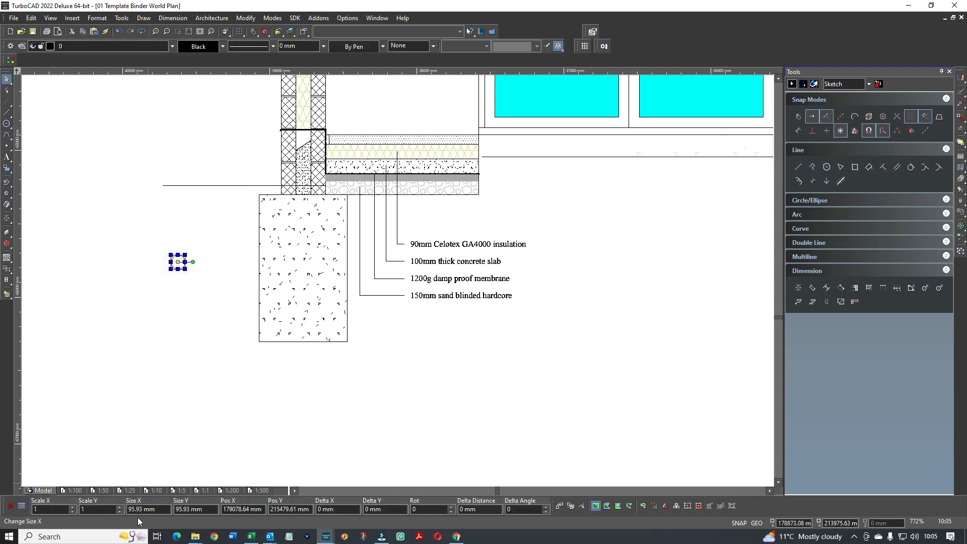
{"action": "left_click", "coordinate": [167, 509]}
{"action": "type", "text": "30"}
{"action": "key", "text": "BackSpace"}
{"action": "key", "text": "BackSpace"}
{"action": "key", "text": "BackSpace"}
{"action": "key", "text": "BackSpace"}
{"action": "key", "text": "BackSpace"}
{"action": "key", "text": "BackSpace"}
{"action": "key", "text": "BackSpace"}
{"action": "key", "text": "BackSpace"}
{"action": "type", "text": "3"}
{"action": "key", "text": "Return"}
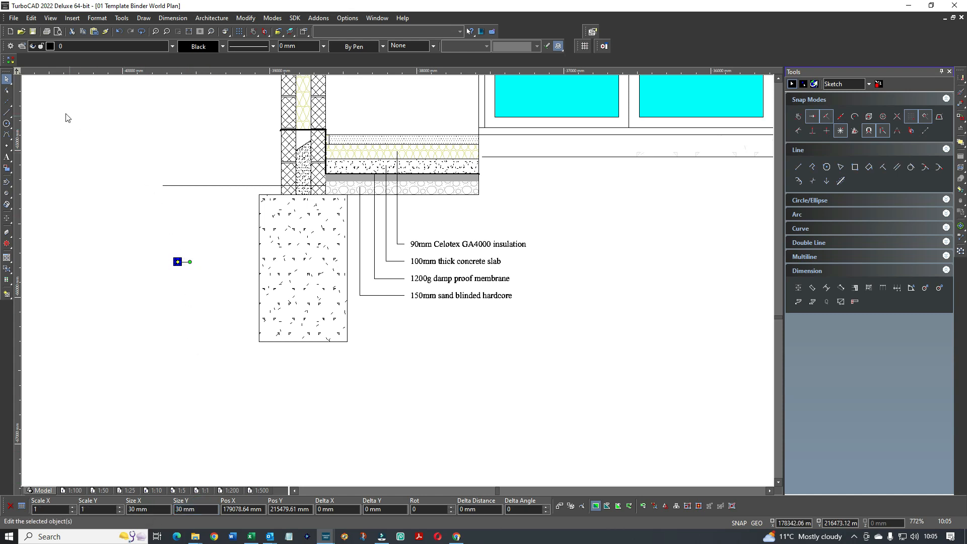
{"action": "left_click", "coordinate": [171, 332]}
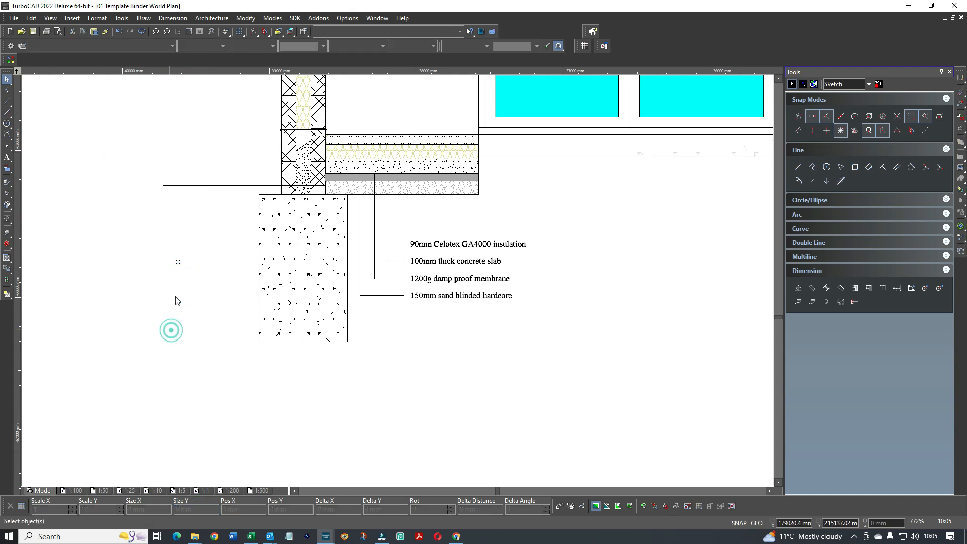
Fill the small circle with the Solid pattern to make a leader dot
{"action": "left_click", "coordinate": [179, 263]}
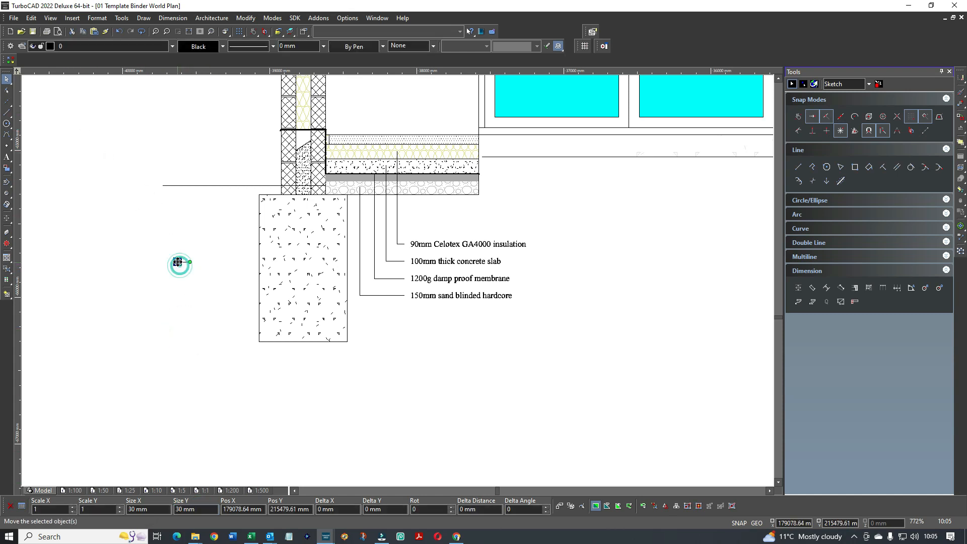
{"action": "left_click", "coordinate": [396, 46]}
{"action": "left_click", "coordinate": [399, 59]}
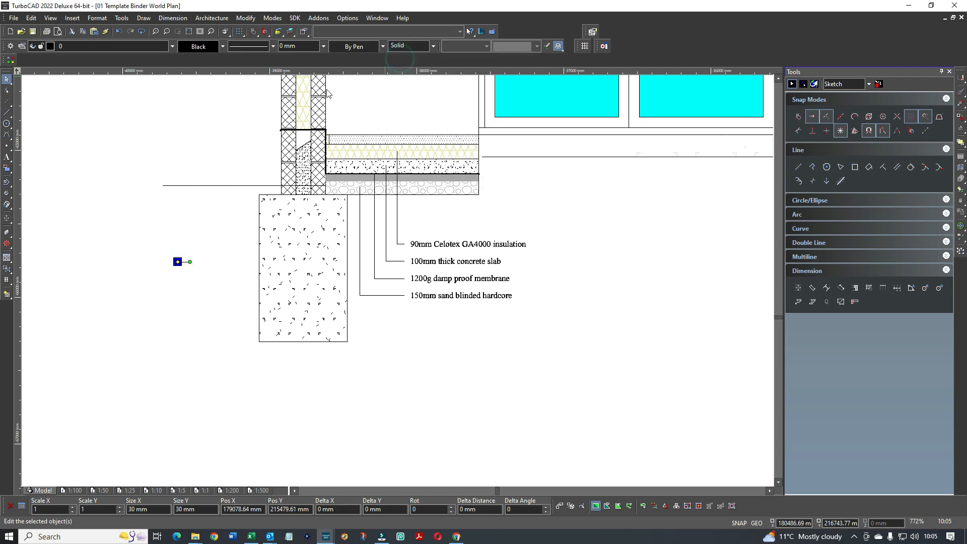
{"action": "left_click", "coordinate": [195, 278]}
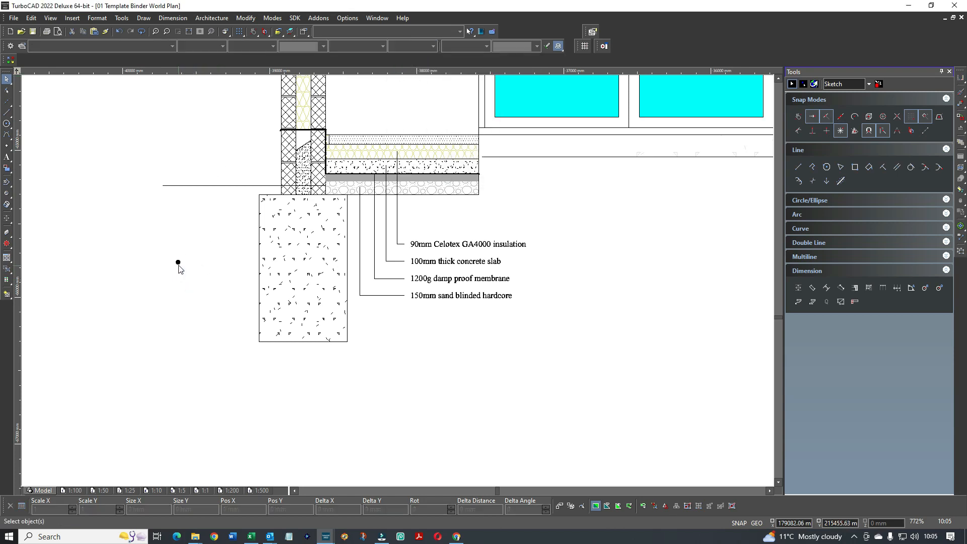
Move the solid dot into the empty space below the floor layers, just beside the insulation leader
{"action": "left_click", "coordinate": [179, 264]}
{"action": "left_click_drag", "start_coordinate": [177, 261], "coordinate": [421, 210]}
{"action": "scroll", "coordinate": [417, 220], "scroll_direction": "up", "scroll_amount": 4}
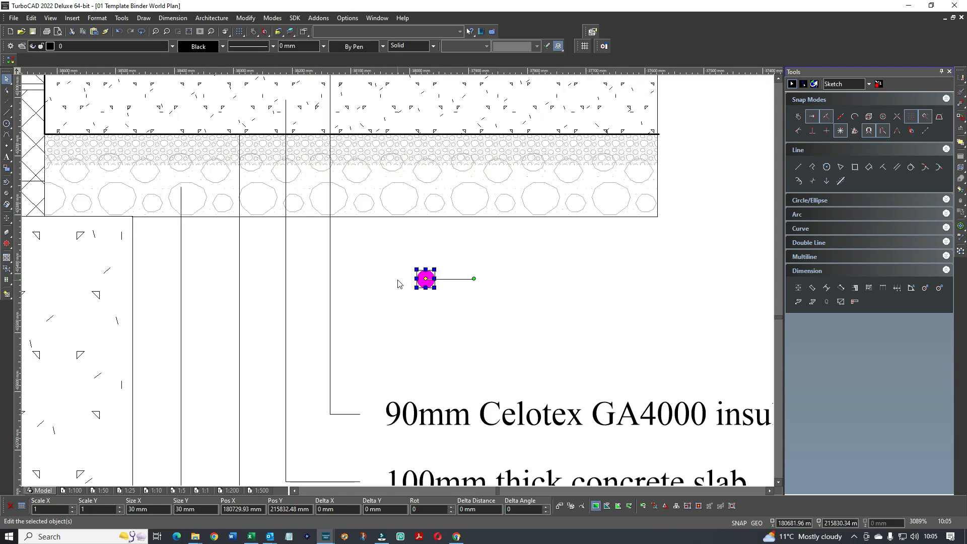
{"action": "left_click", "coordinate": [424, 318]}
{"action": "left_click", "coordinate": [430, 287]}
{"action": "left_click_drag", "start_coordinate": [426, 279], "coordinate": [319, 301]}
Copy and paste the solid dot, and delete the stray vertical line near the two dots
{"action": "key", "text": "ctrl+c"}
{"action": "left_click", "coordinate": [427, 303]}
{"action": "key", "text": "ctrl+v"}
{"action": "left_click", "coordinate": [455, 315]}
{"action": "left_click", "coordinate": [387, 286]}
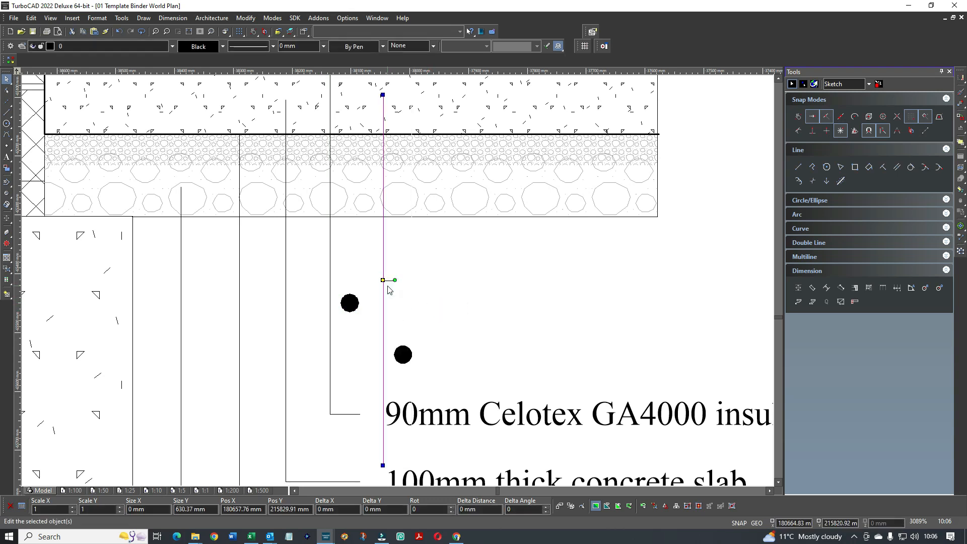
{"action": "key", "text": "Delete"}
Place the copied dot beside the original and paste further copies of the pair to make six dots
{"action": "left_click", "coordinate": [403, 355]}
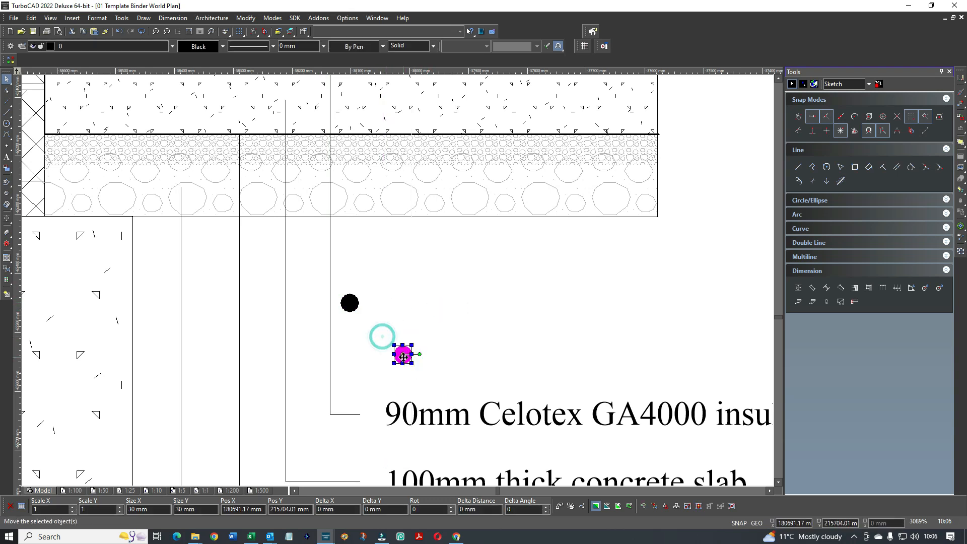
{"action": "left_click_drag", "start_coordinate": [403, 356], "coordinate": [338, 283]}
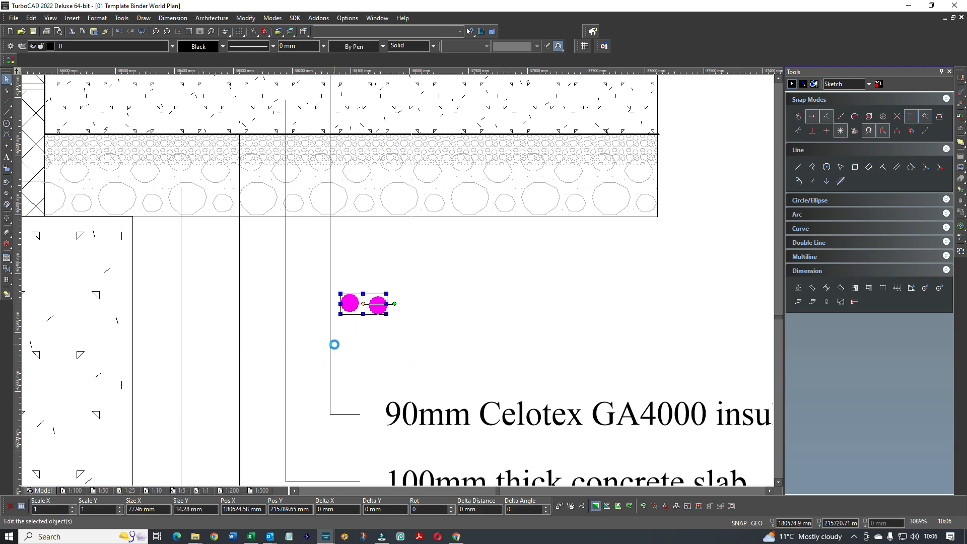
{"action": "key", "text": "ctrl+v"}
{"action": "left_click", "coordinate": [431, 318]}
{"action": "key", "text": "ctrl+v"}
{"action": "left_click_drag", "start_coordinate": [408, 285], "coordinate": [410, 266]}
{"action": "left_click", "coordinate": [468, 266]}
Move one dot onto the upper end of the hardcore leader and centre it on the line's end
{"action": "scroll", "coordinate": [399, 285], "scroll_direction": "down", "scroll_amount": 1}
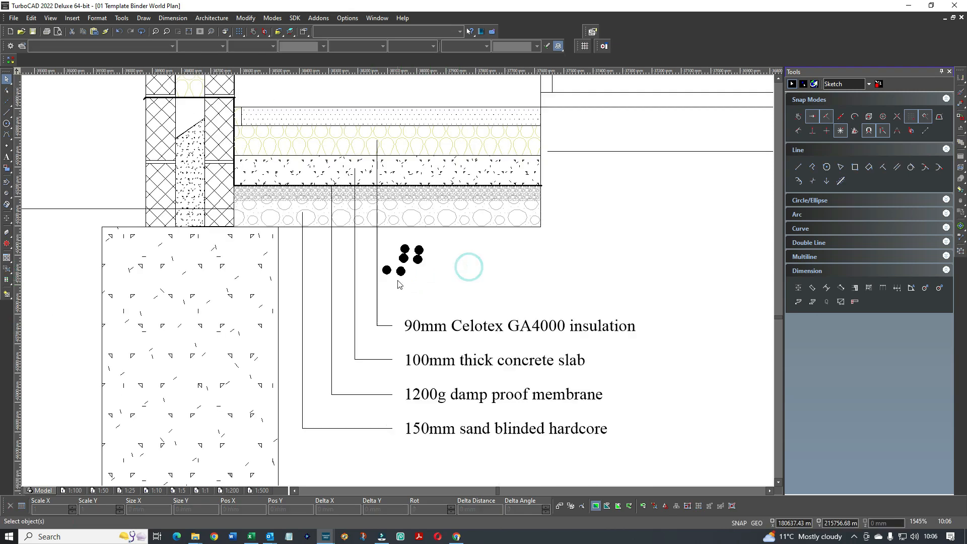
{"action": "scroll", "coordinate": [398, 275], "scroll_direction": "up", "scroll_amount": 2}
{"action": "left_click_drag", "start_coordinate": [399, 263], "coordinate": [448, 324]}
{"action": "scroll", "coordinate": [399, 281], "scroll_direction": "down", "scroll_amount": 2}
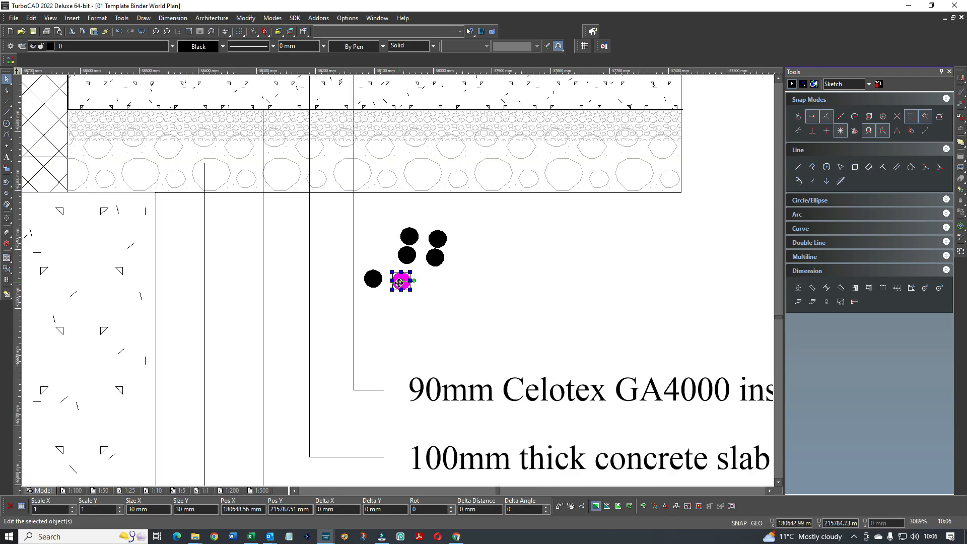
{"action": "left_click_drag", "start_coordinate": [399, 278], "coordinate": [283, 250]}
{"action": "scroll", "coordinate": [283, 251], "scroll_direction": "up", "scroll_amount": 3}
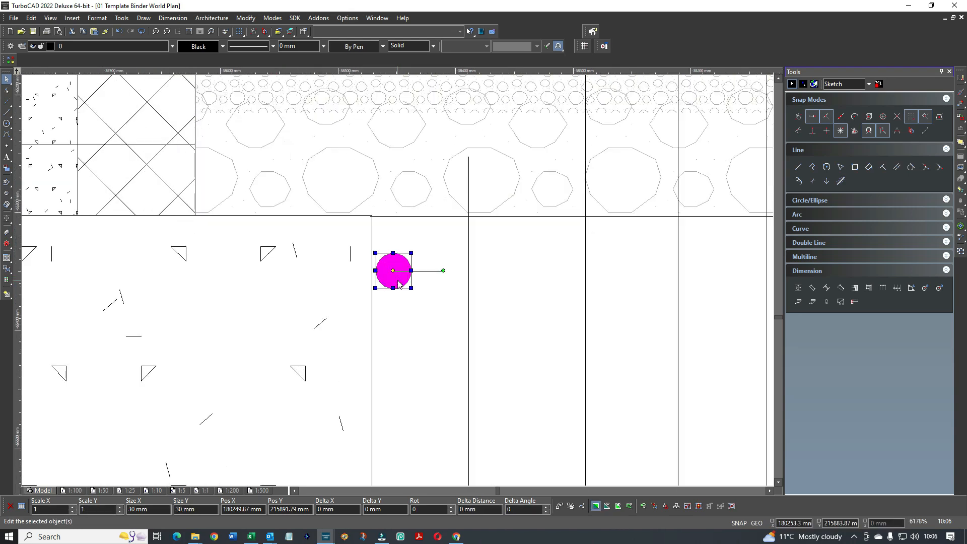
{"action": "scroll", "coordinate": [398, 284], "scroll_direction": "down", "scroll_amount": 1}
{"action": "left_click_drag", "start_coordinate": [397, 280], "coordinate": [470, 167]}
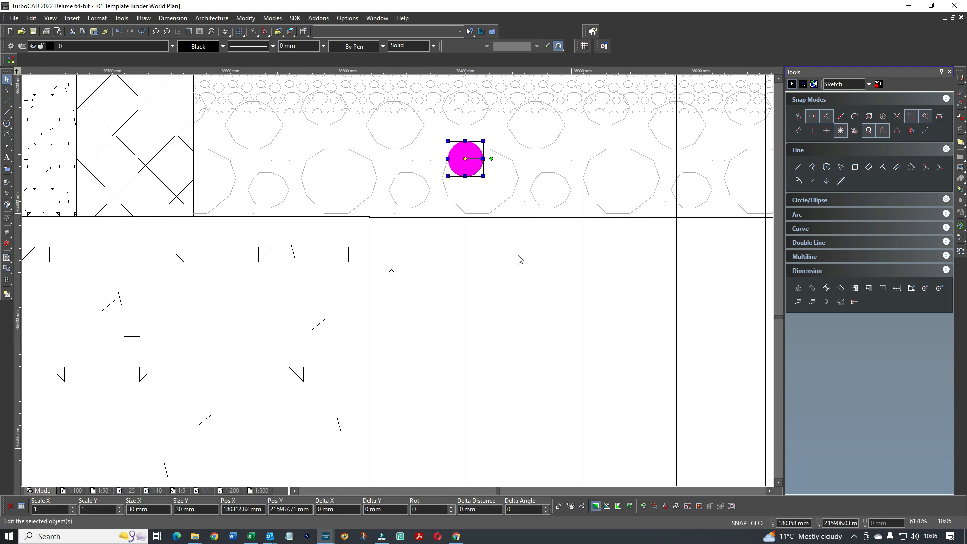
{"action": "left_click", "coordinate": [465, 159]}
{"action": "left_click", "coordinate": [466, 158]}
{"action": "left_click", "coordinate": [517, 282]}
Move two more dots, snapping them by their centres onto the upper ends of the damp proof membrane and concrete slab leaders
{"action": "scroll", "coordinate": [463, 337], "scroll_direction": "down", "scroll_amount": 2}
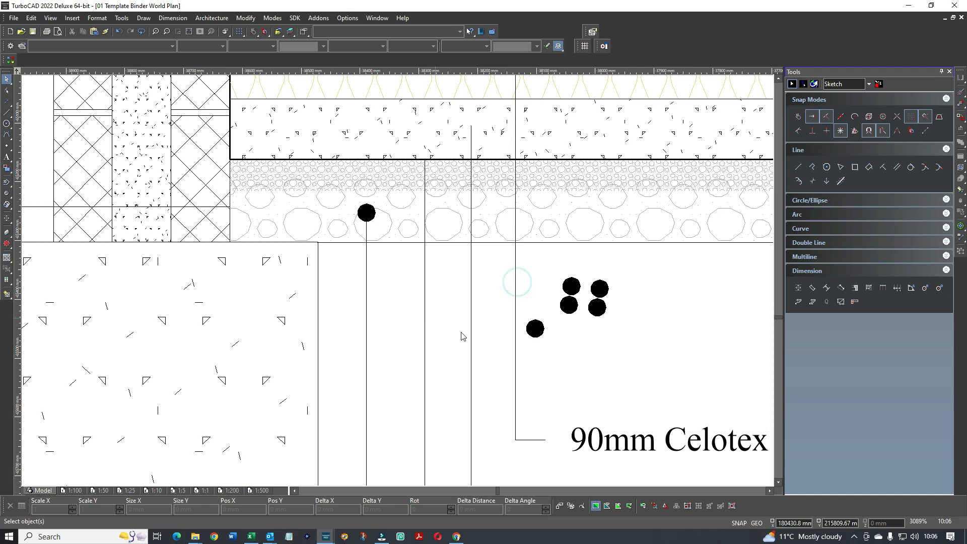
{"action": "left_click", "coordinate": [539, 330]}
{"action": "left_click", "coordinate": [536, 328]}
{"action": "left_click", "coordinate": [425, 160]}
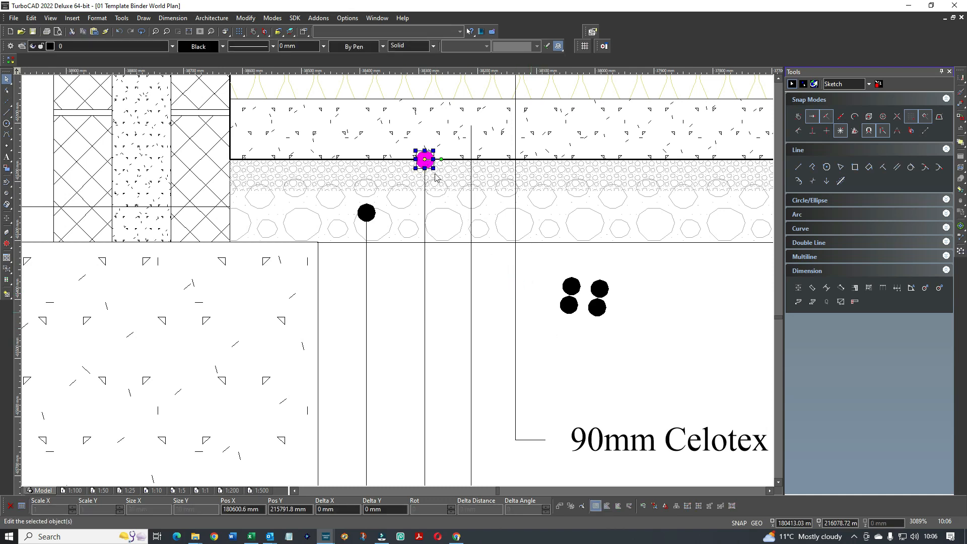
{"action": "left_click", "coordinate": [568, 305]}
{"action": "left_click", "coordinate": [569, 305]}
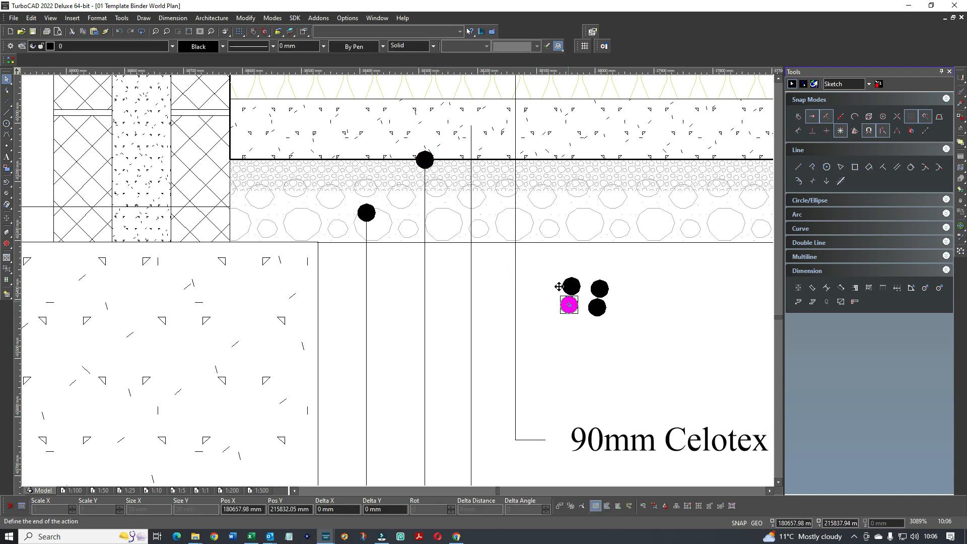
{"action": "left_click", "coordinate": [472, 125]}
Move another dot by its centre onto the upper end of the insulation leader
{"action": "scroll", "coordinate": [514, 242], "scroll_direction": "down", "scroll_amount": 2}
{"action": "left_click", "coordinate": [425, 304]}
{"action": "left_click", "coordinate": [425, 304]}
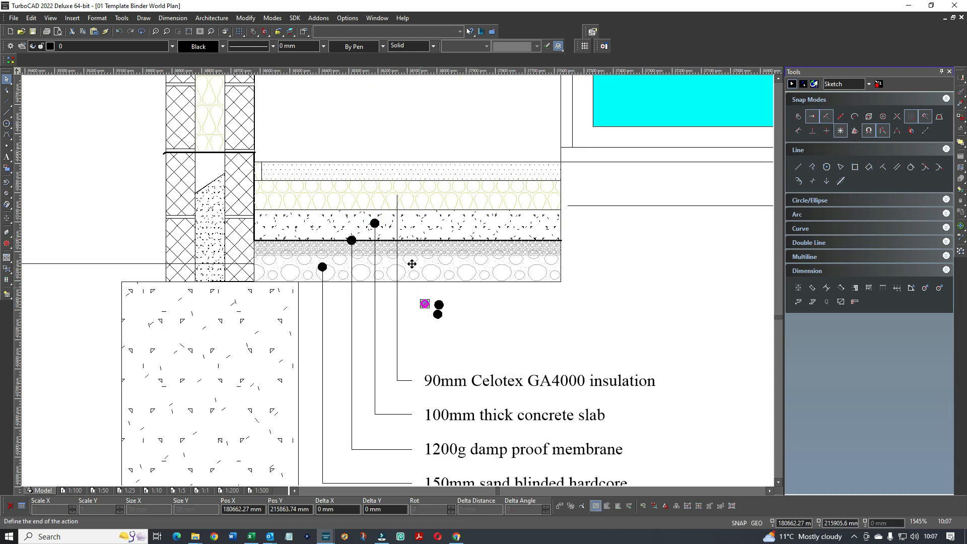
{"action": "left_click", "coordinate": [396, 194]}
{"action": "left_click", "coordinate": [482, 331]}
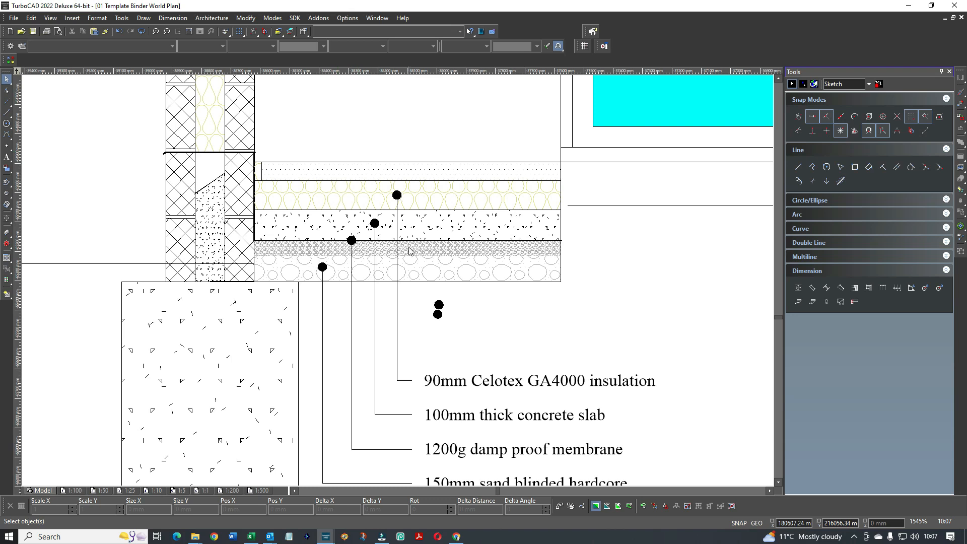
Move the two spare dots together into the empty space beyond the end of the floor layers
{"action": "left_click_drag", "start_coordinate": [421, 293], "coordinate": [468, 335]}
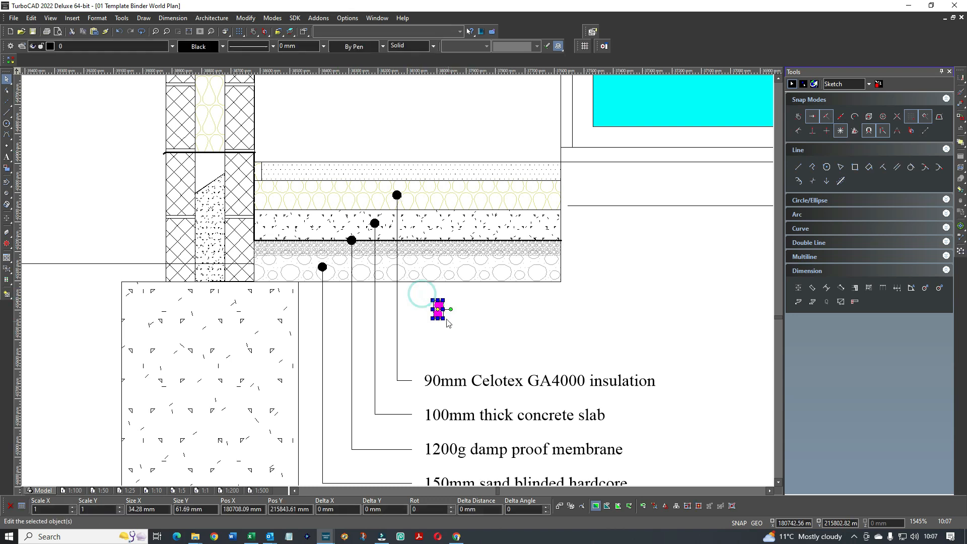
{"action": "left_click", "coordinate": [437, 311]}
{"action": "left_click", "coordinate": [607, 285]}
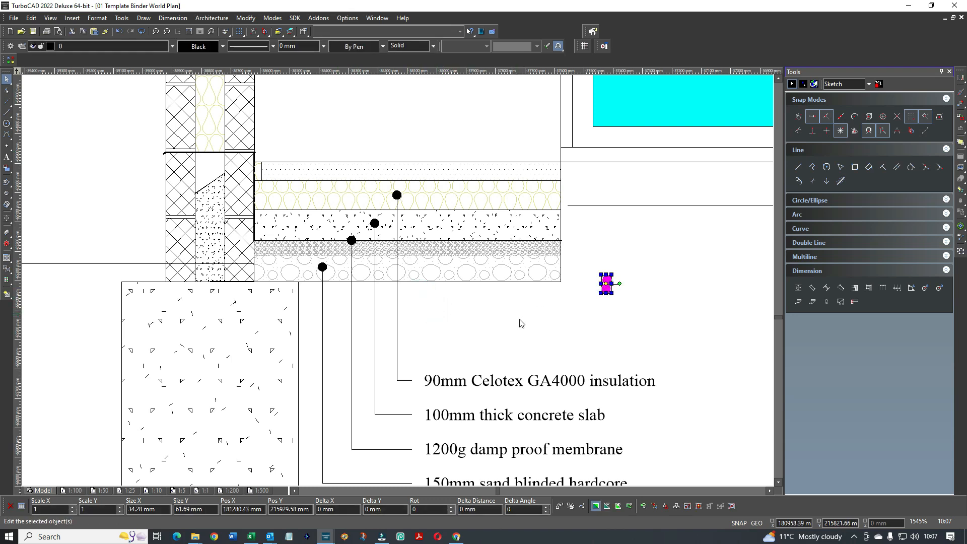
{"action": "scroll", "coordinate": [432, 393], "scroll_direction": "down", "scroll_amount": 2}
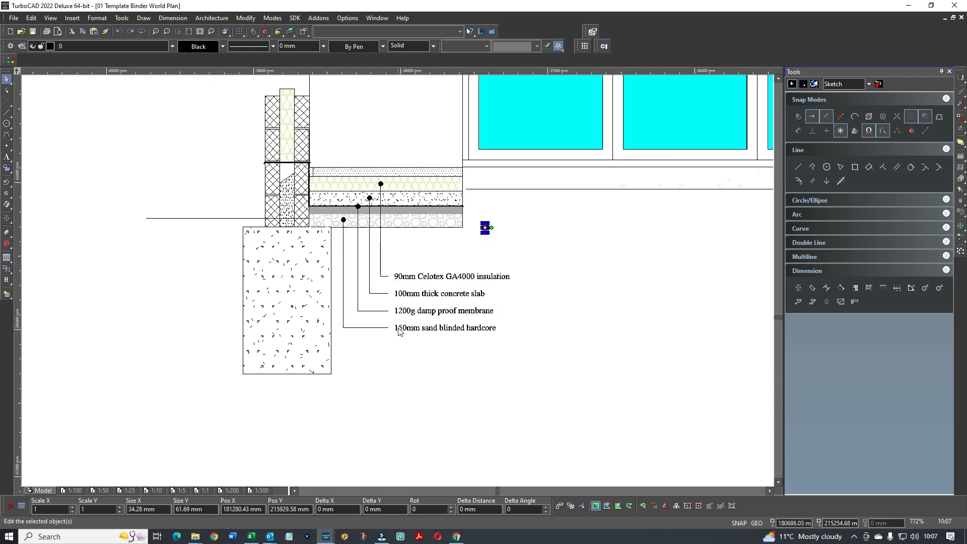
Delete the horizontal ground line that runs from outside the cavity wall to its inner face
{"action": "scroll", "coordinate": [399, 331], "scroll_direction": "up", "scroll_amount": 2}
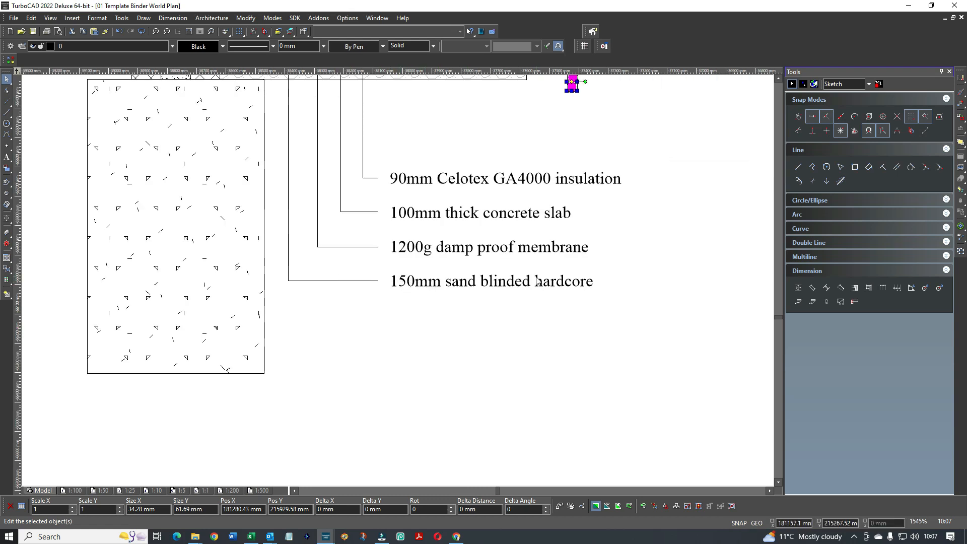
{"action": "scroll", "coordinate": [337, 286], "scroll_direction": "down", "scroll_amount": 2}
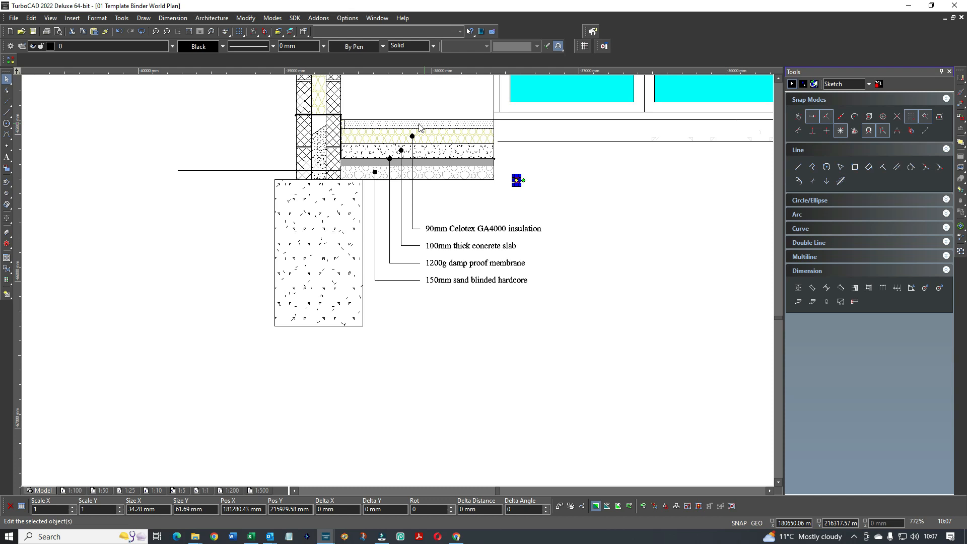
{"action": "left_click", "coordinate": [205, 171]}
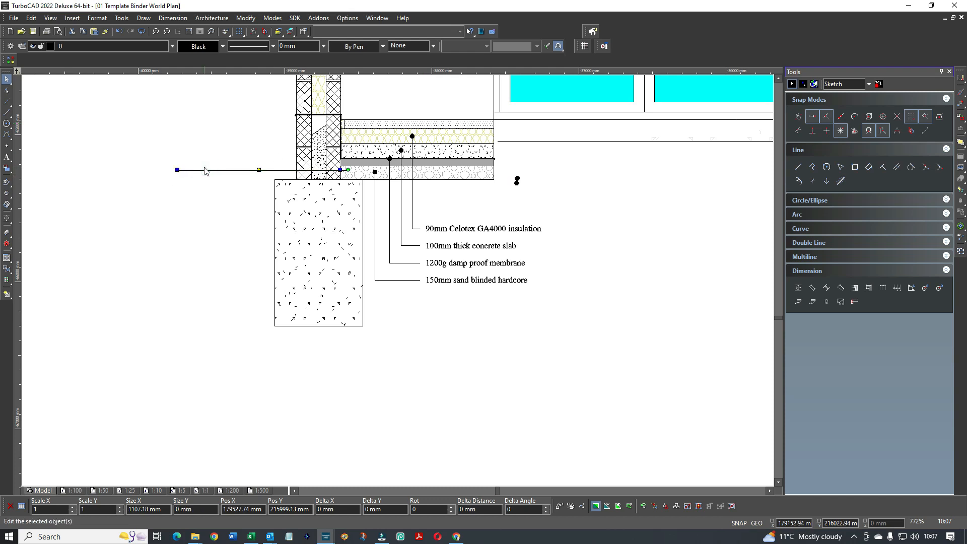
{"action": "key", "text": "Delete"}
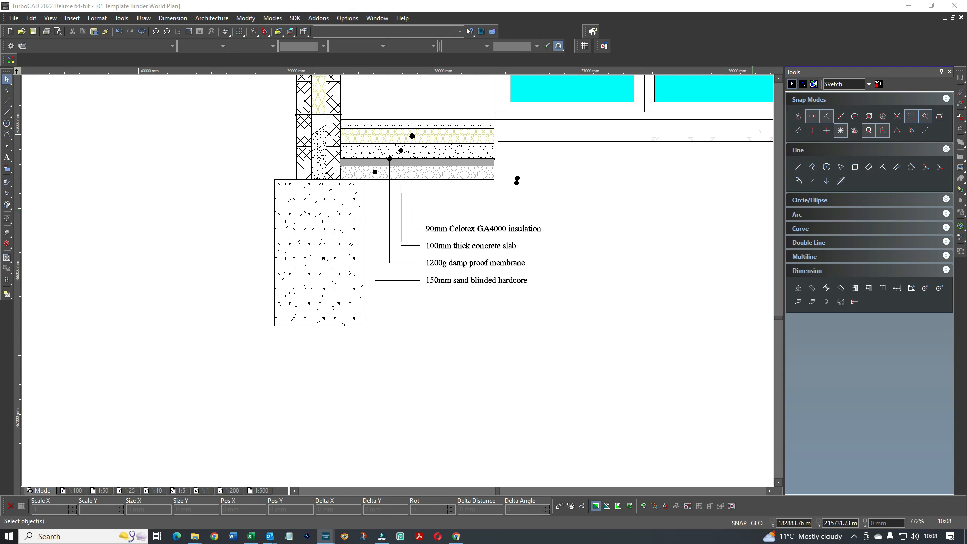
Move the DPC, screed and VCL notes into clear space beyond the floor's end and delete the pair of spare dots beside the floor
{"action": "scroll", "coordinate": [398, 281], "scroll_direction": "down", "scroll_amount": 2}
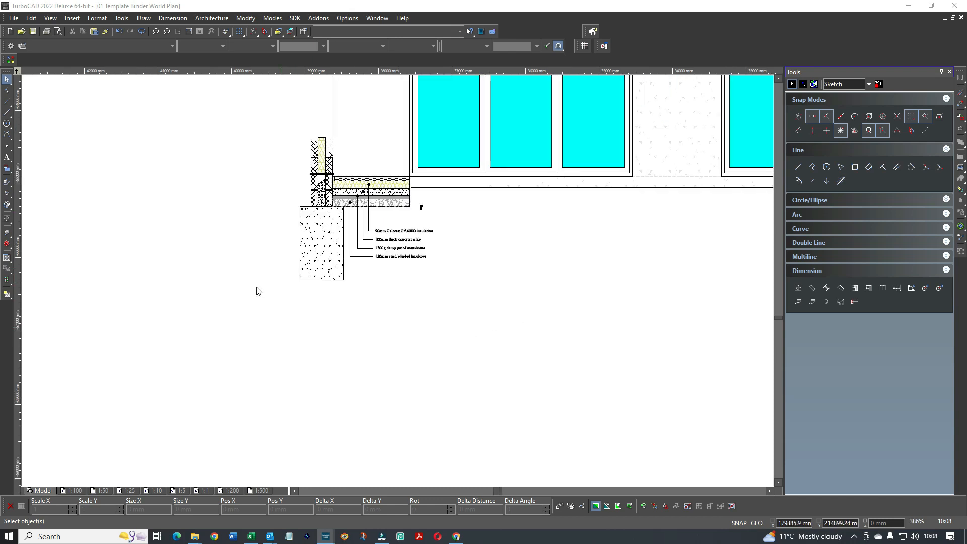
{"action": "left_click", "coordinate": [180, 145]}
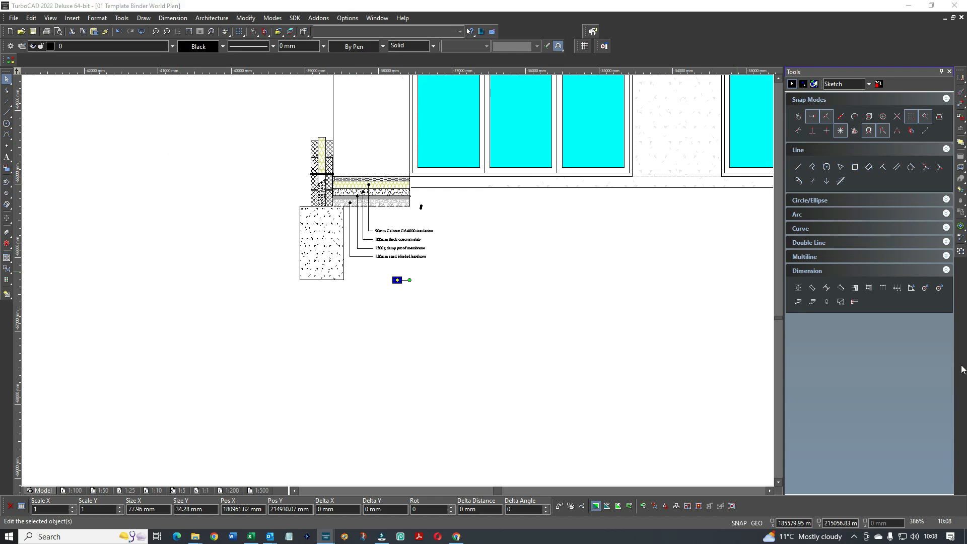
{"action": "left_click", "coordinate": [331, 321]}
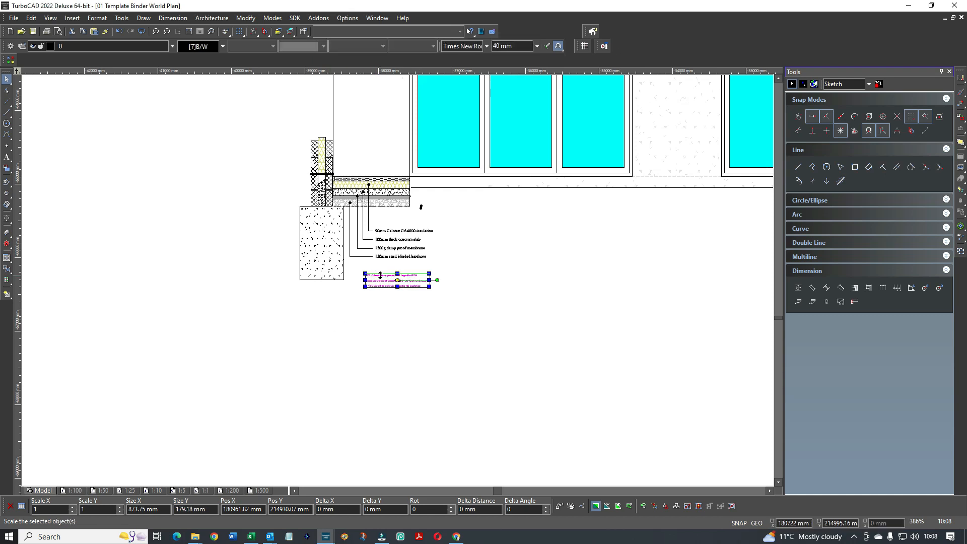
{"action": "left_click_drag", "start_coordinate": [378, 282], "coordinate": [469, 218]}
{"action": "left_click", "coordinate": [431, 215]}
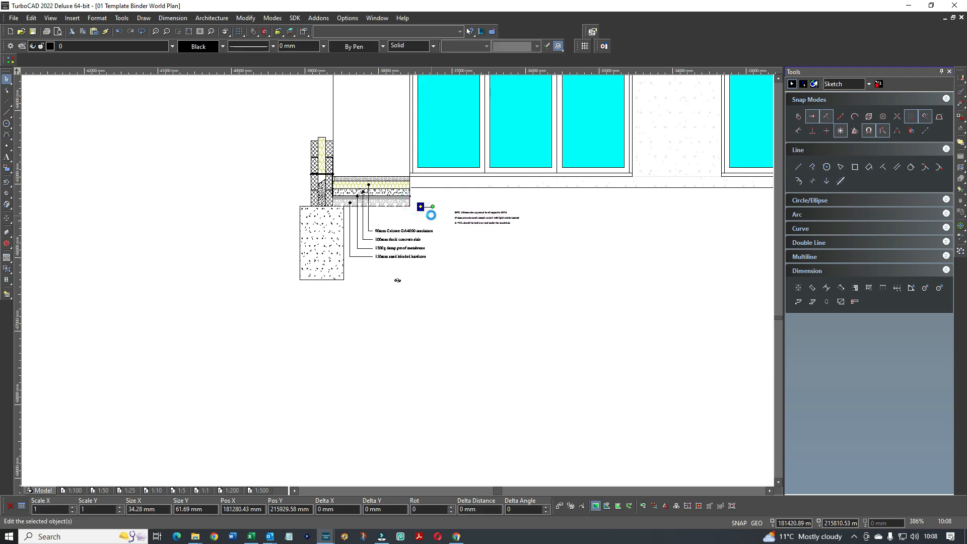
{"action": "key", "text": "Delete"}
Move the note "A VCL should be laid over and under the insulation" directly above the 90mm Celotex insulation note
{"action": "scroll", "coordinate": [479, 223], "scroll_direction": "up", "scroll_amount": 1}
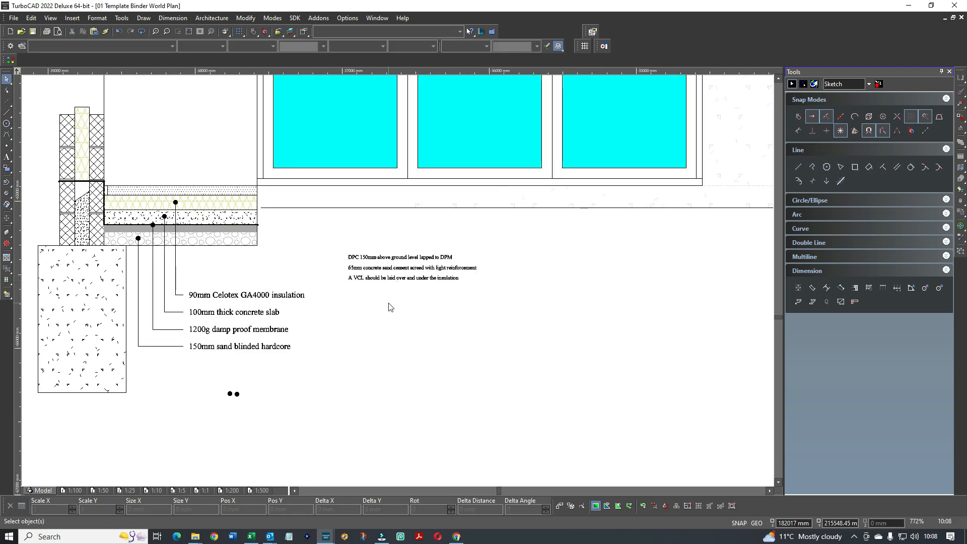
{"action": "left_click", "coordinate": [398, 286]}
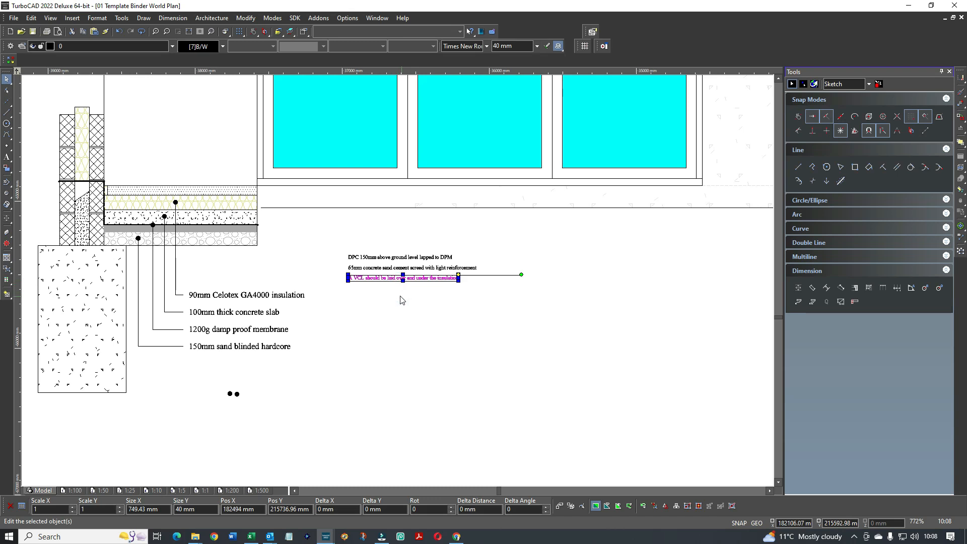
{"action": "scroll", "coordinate": [358, 281], "scroll_direction": "up", "scroll_amount": 1}
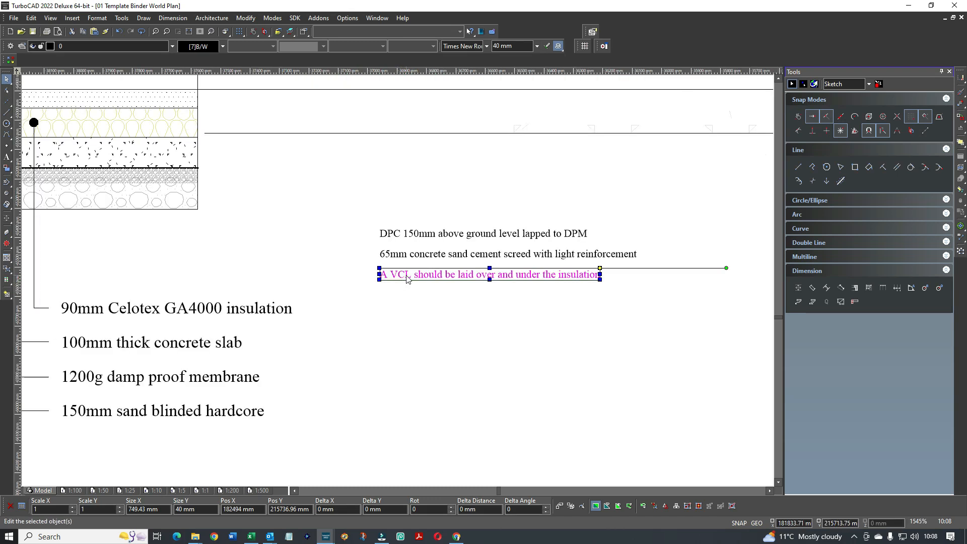
{"action": "left_click_drag", "start_coordinate": [408, 277], "coordinate": [90, 282]}
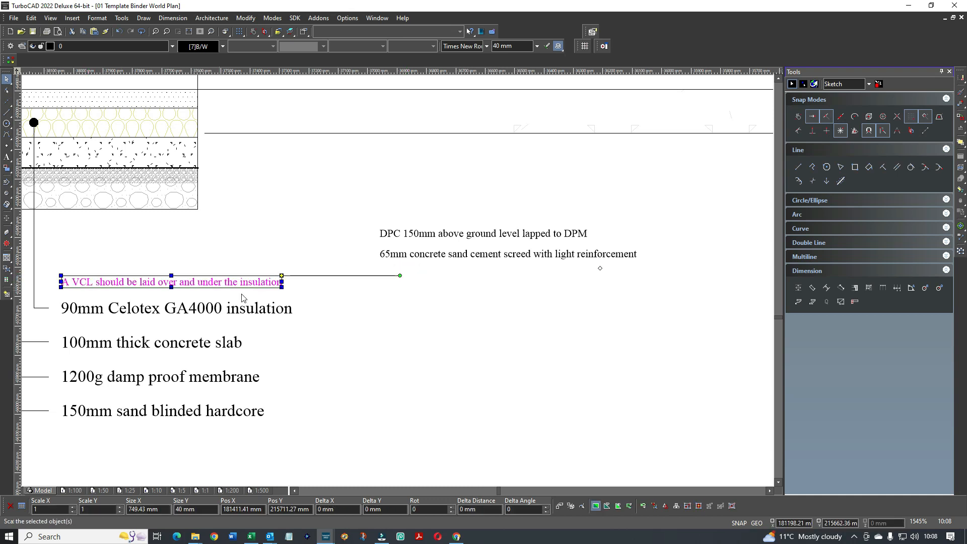
{"action": "left_click", "coordinate": [388, 323]}
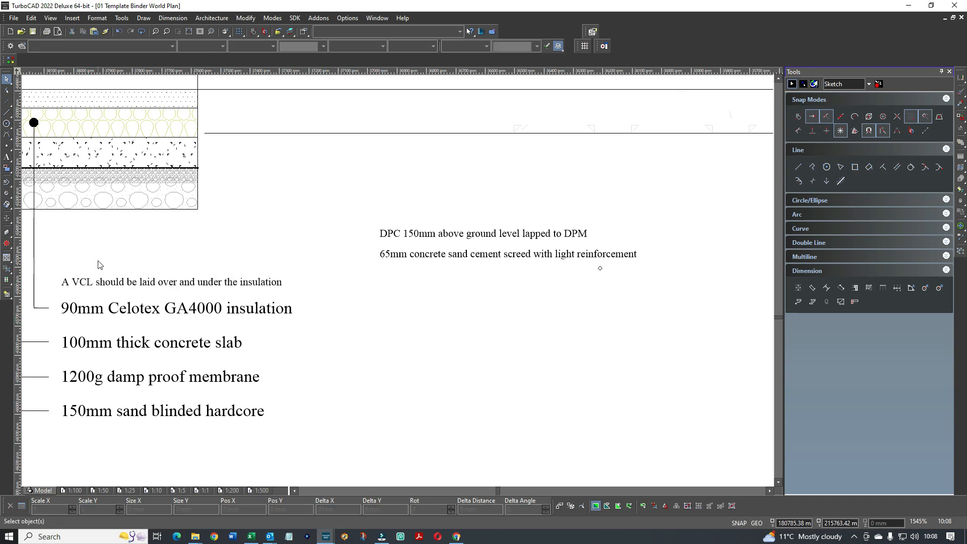
Move the note "65mm concrete sand cement screed with light reinforcement" directly above the VCL note
{"action": "scroll", "coordinate": [398, 284], "scroll_direction": "down", "scroll_amount": 2}
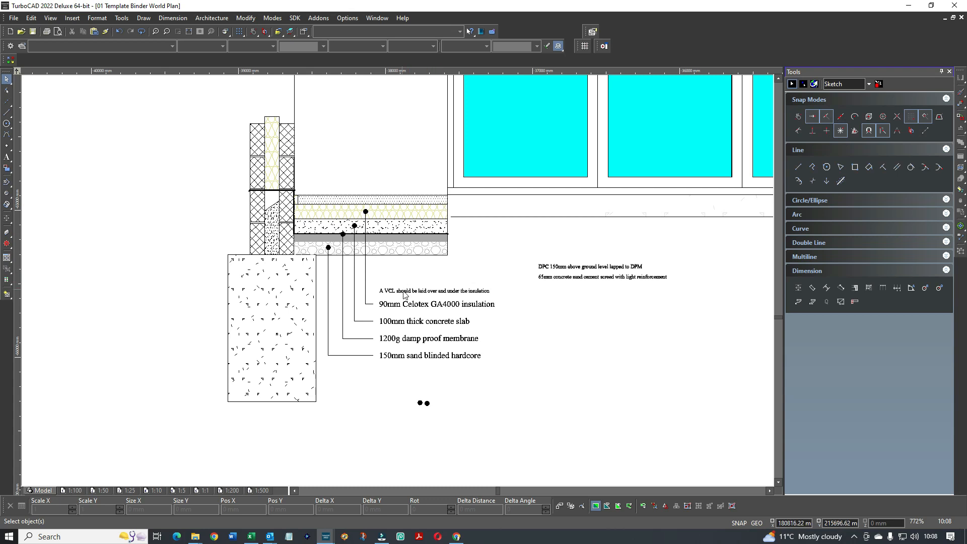
{"action": "scroll", "coordinate": [558, 281], "scroll_direction": "up", "scroll_amount": 2}
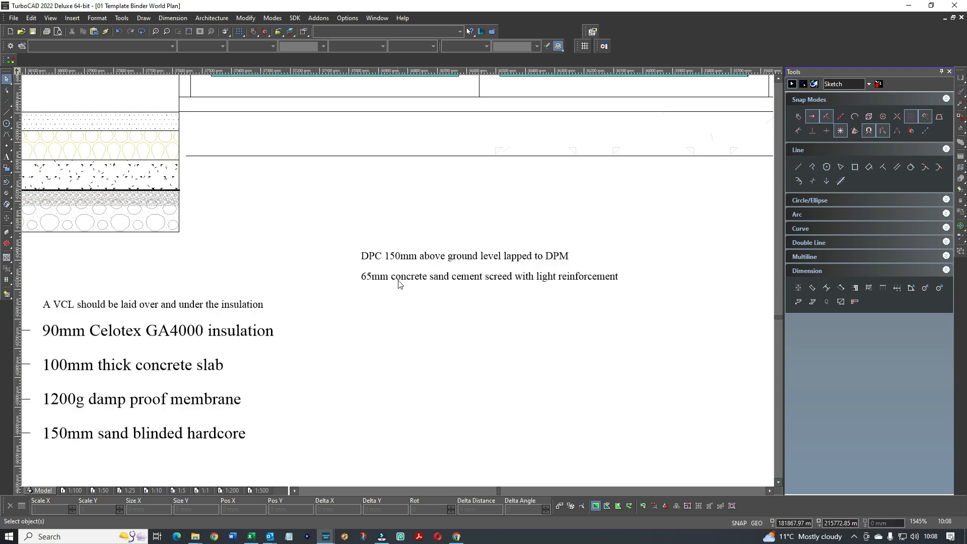
{"action": "left_click", "coordinate": [427, 283]}
{"action": "left_click_drag", "start_coordinate": [466, 279], "coordinate": [147, 277]}
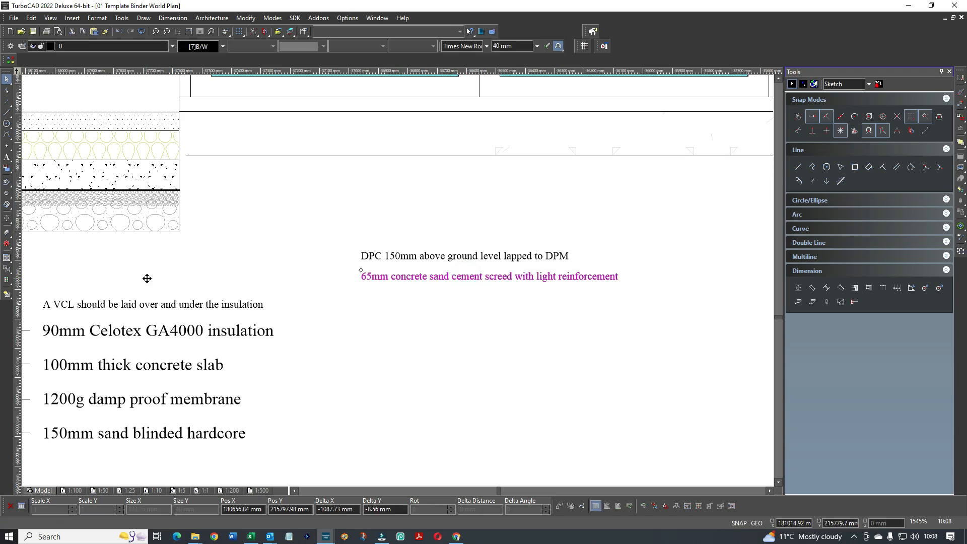
{"action": "left_click", "coordinate": [372, 307]}
Draw a horizontal line about 1823 mm long from the elevation ground line's end, across the floor and wall, to outside
{"action": "scroll", "coordinate": [371, 305], "scroll_direction": "down", "scroll_amount": 2}
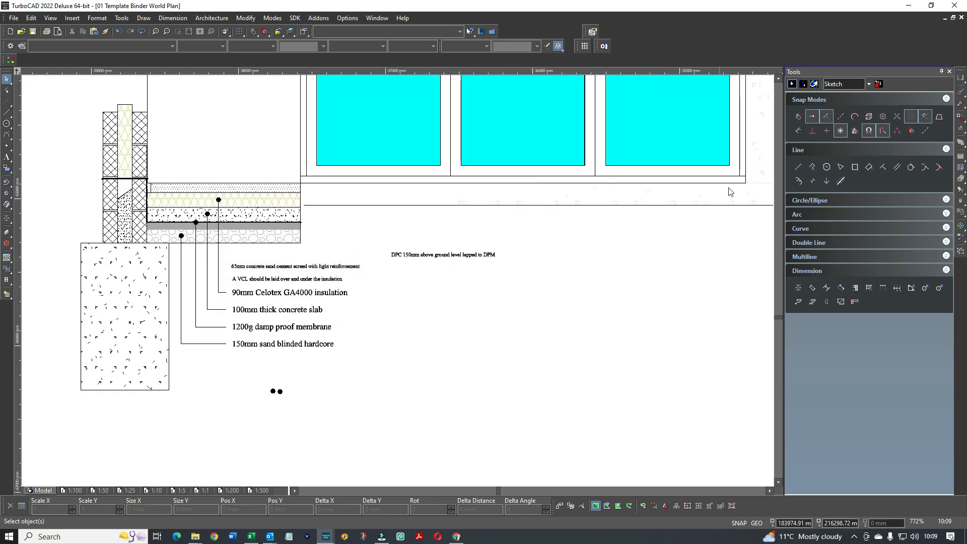
{"action": "left_click", "coordinate": [798, 167]}
{"action": "left_click", "coordinate": [305, 205]}
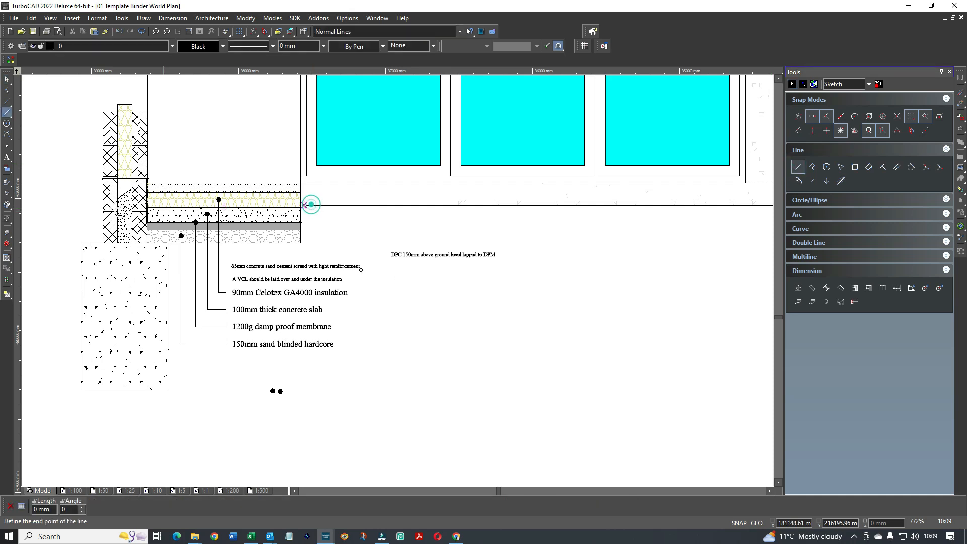
{"action": "left_click", "coordinate": [36, 205]}
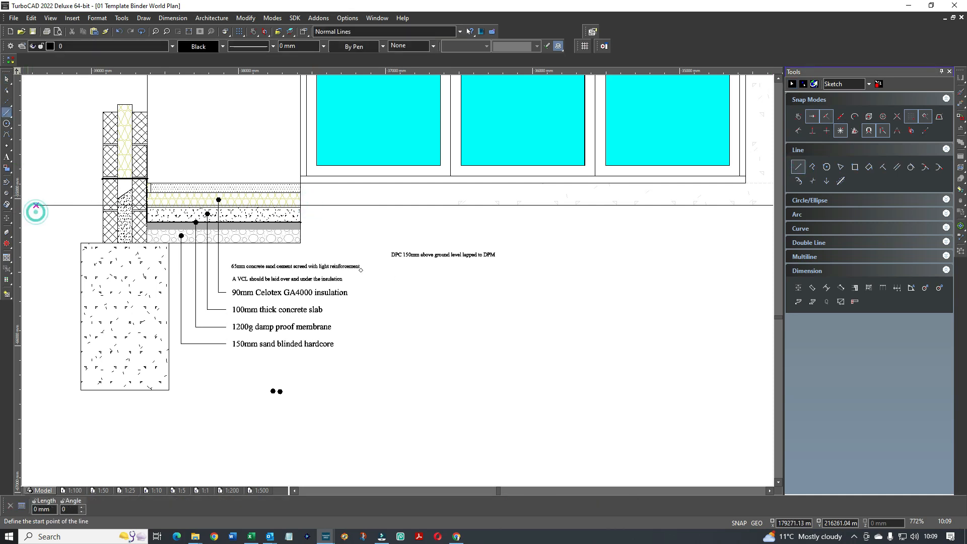
{"action": "left_click", "coordinate": [7, 80]}
Shorten the new ground line by pulling its inner end back to the cavity wall's outer face
{"action": "scroll", "coordinate": [402, 280], "scroll_direction": "down", "scroll_amount": 2}
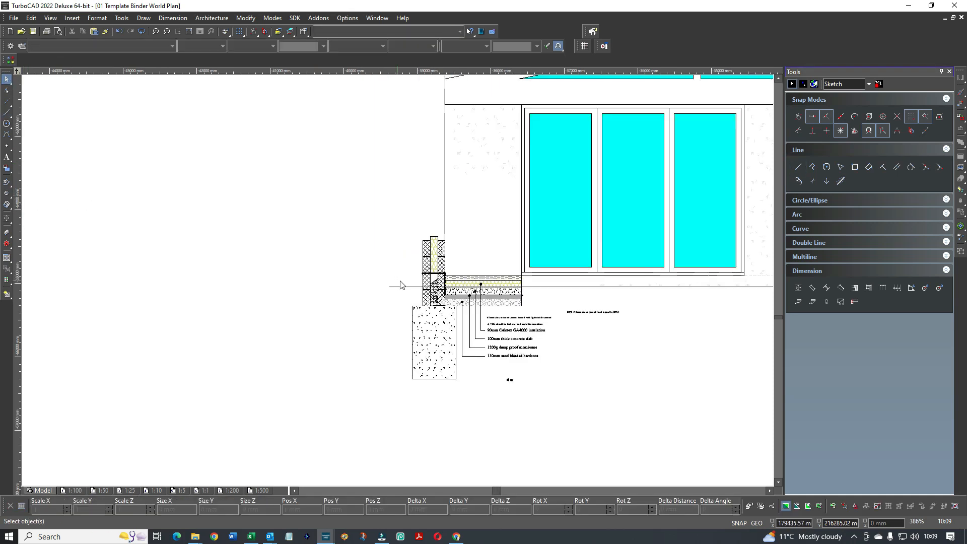
{"action": "left_click", "coordinate": [408, 287]}
{"action": "left_click", "coordinate": [390, 286]}
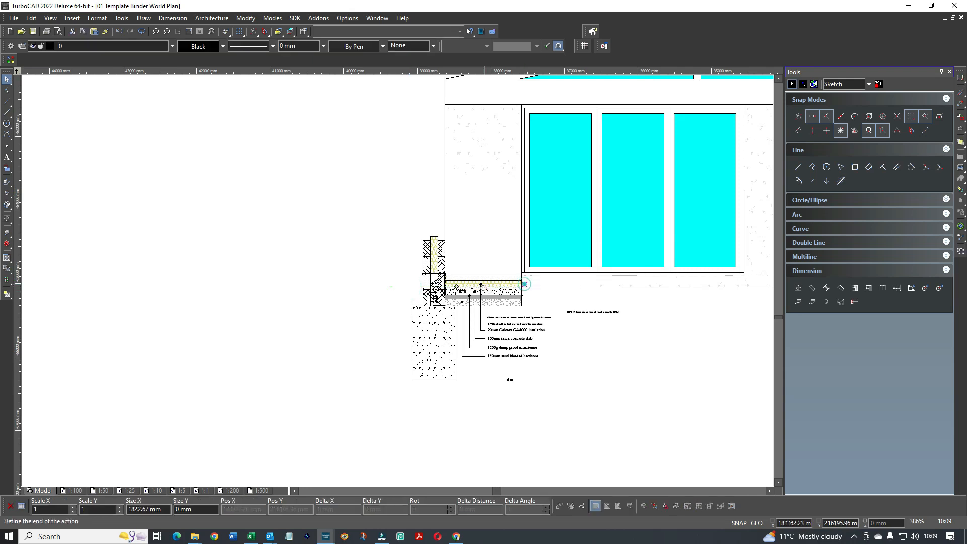
{"action": "left_click", "coordinate": [423, 291]}
{"action": "left_click", "coordinate": [407, 297]}
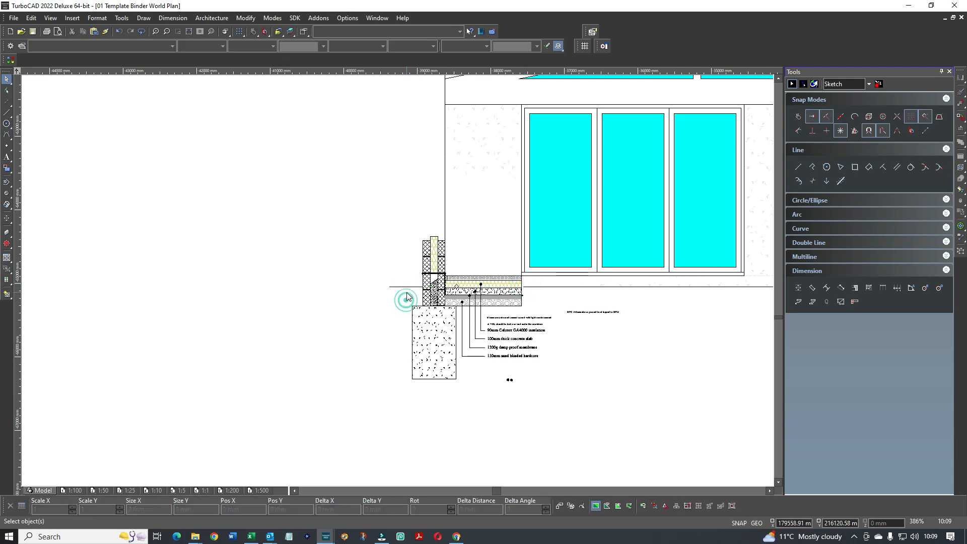
Extend the ground line's free end further away from the wall, to a total length of about 759 mm
{"action": "scroll", "coordinate": [410, 296], "scroll_direction": "up", "scroll_amount": 2}
{"action": "left_click", "coordinate": [390, 259]}
{"action": "left_click", "coordinate": [329, 259]}
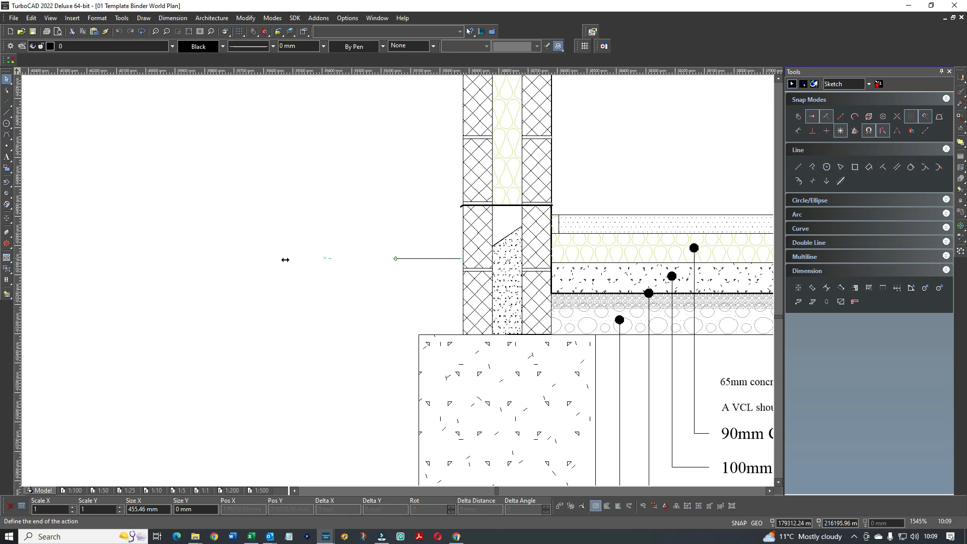
{"action": "left_click", "coordinate": [240, 259]}
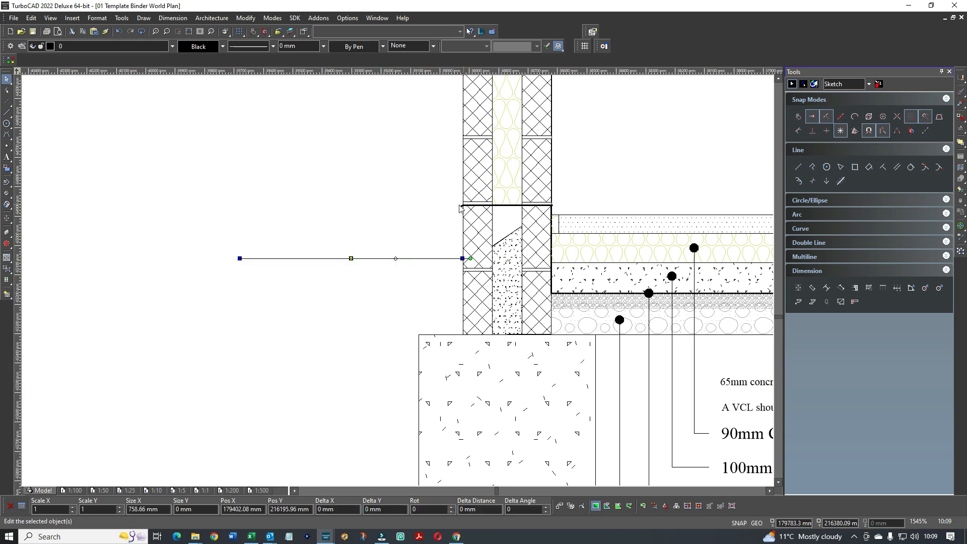
{"action": "scroll", "coordinate": [403, 282], "scroll_direction": "down", "scroll_amount": 2}
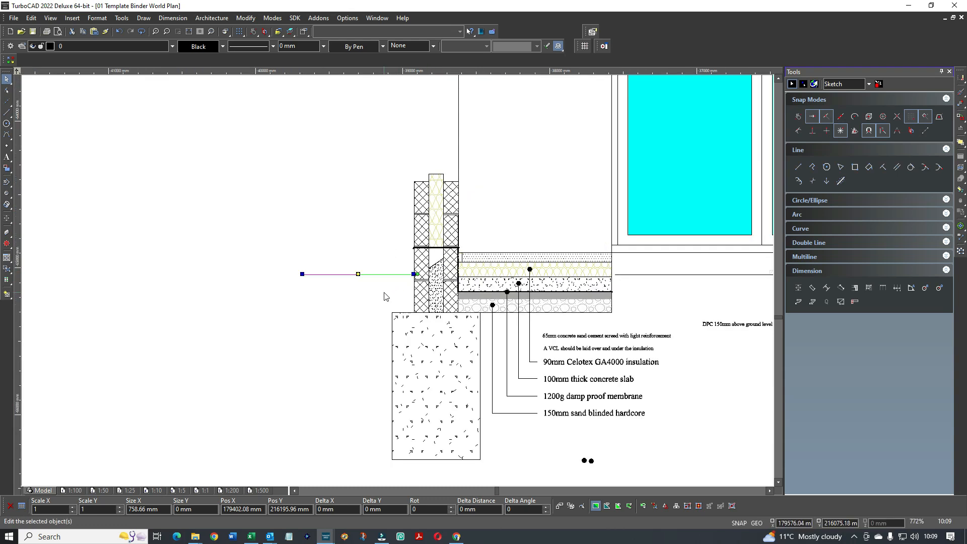
Set the VCL note's text height to 63 mm and realign it above the insulation note
{"action": "left_click", "coordinate": [611, 364]}
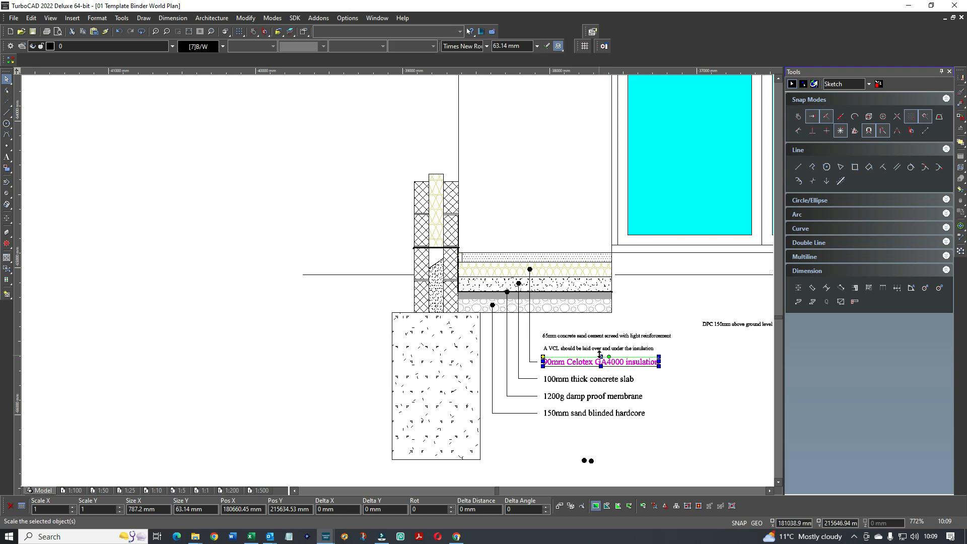
{"action": "left_click", "coordinate": [600, 349]}
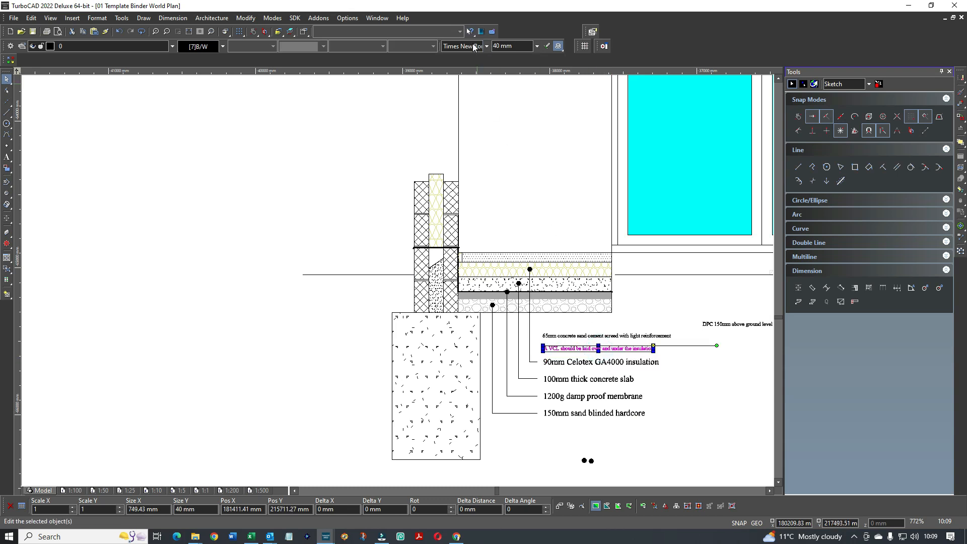
{"action": "left_click_drag", "start_coordinate": [513, 45], "coordinate": [471, 47]}
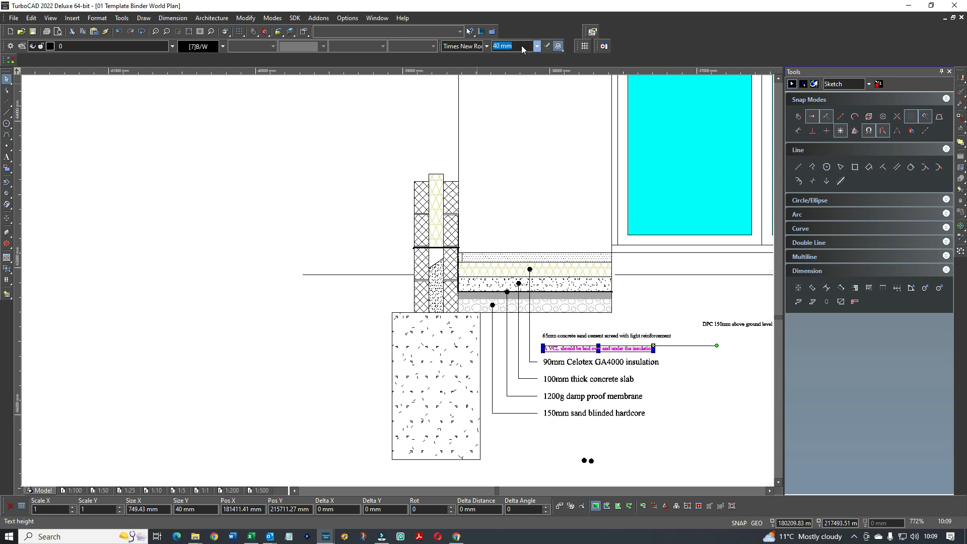
{"action": "type", "text": "63"}
{"action": "key", "text": "Return"}
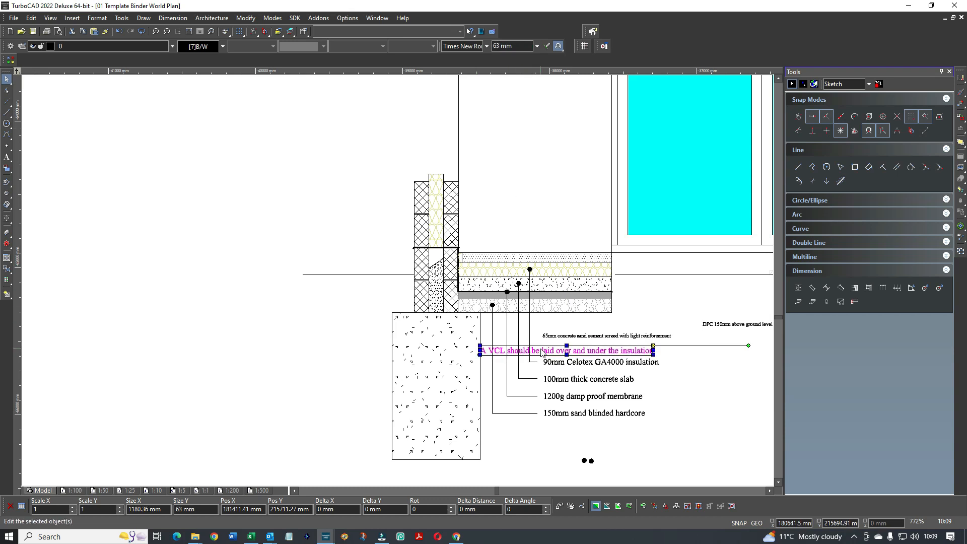
{"action": "left_click_drag", "start_coordinate": [542, 353], "coordinate": [603, 348]}
Set the screed note's text height to 63 mm and move it up slightly to clear the VCL note
{"action": "left_click", "coordinate": [608, 337]}
{"action": "left_click", "coordinate": [635, 345]}
{"action": "left_click", "coordinate": [512, 45]}
{"action": "type", "text": "63"}
{"action": "key", "text": "Return"}
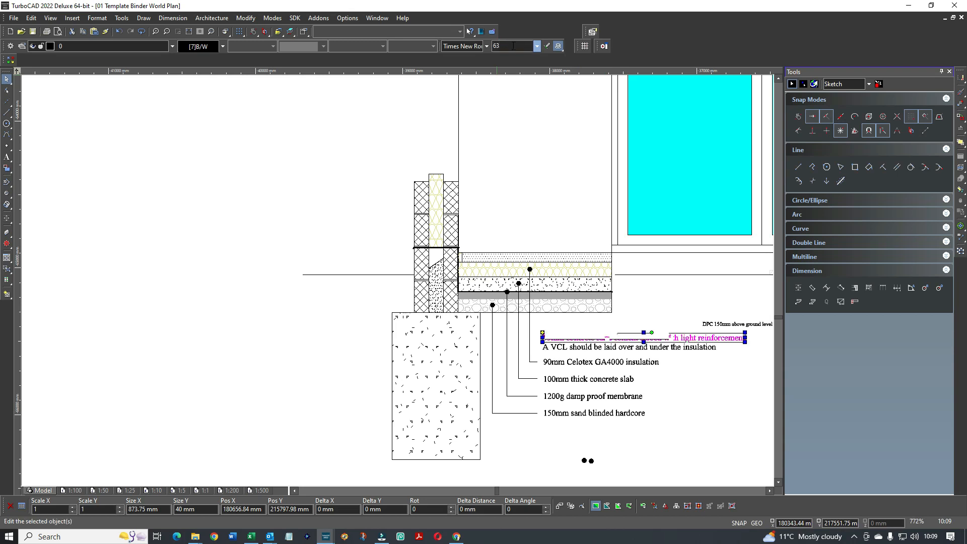
{"action": "scroll", "coordinate": [578, 350], "scroll_direction": "up", "scroll_amount": 4}
{"action": "left_click_drag", "start_coordinate": [397, 266], "coordinate": [399, 241]}
{"action": "key", "text": "Escape"}
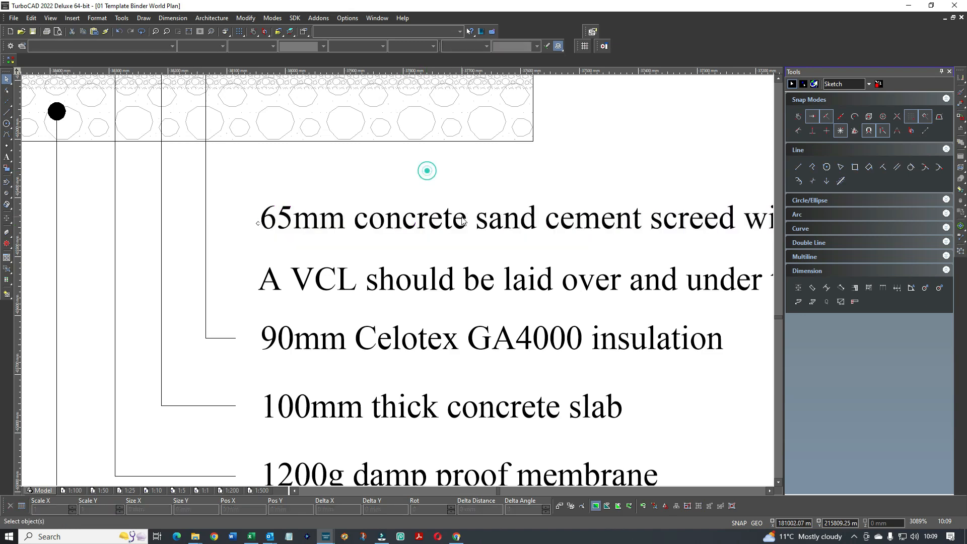
Move the DPC note from beside the elevation to the outer side of the cavity wall, just below the ground line
{"action": "scroll", "coordinate": [428, 169], "scroll_direction": "down", "scroll_amount": 4}
{"action": "left_click", "coordinate": [591, 277]}
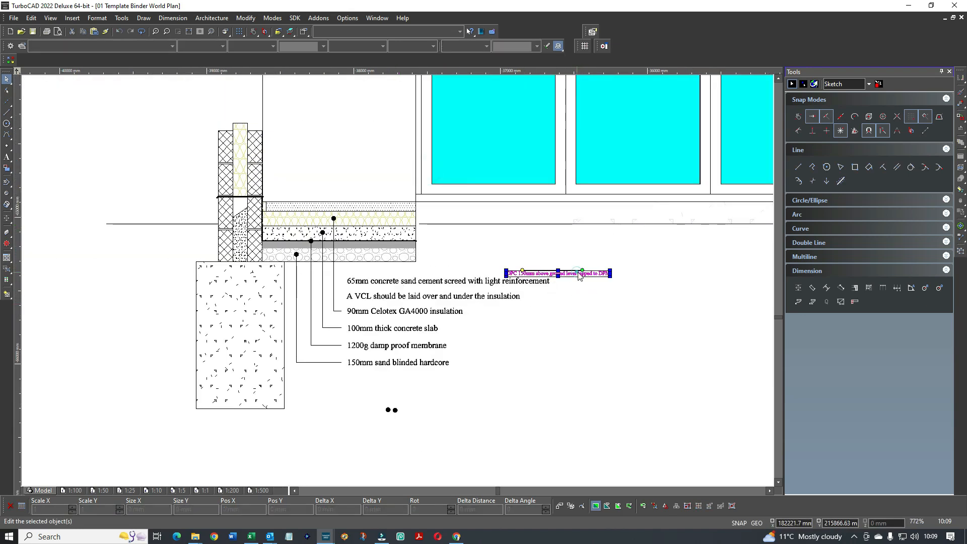
{"action": "left_click", "coordinate": [523, 270]}
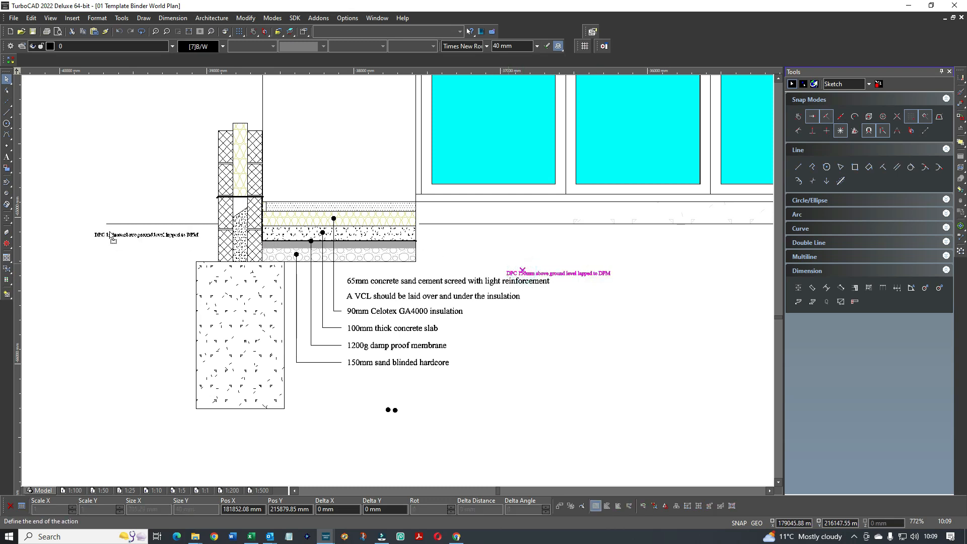
{"action": "left_click", "coordinate": [122, 256]}
{"action": "left_click", "coordinate": [123, 265]}
Set the DPC note's text height to 63 mm and move it outward, clear of the cavity wall
{"action": "left_click", "coordinate": [143, 246]}
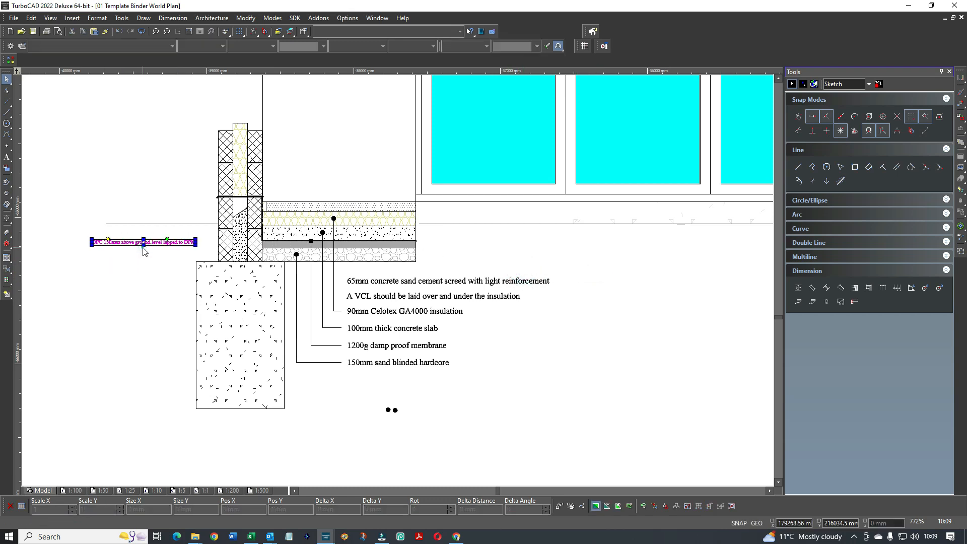
{"action": "left_click_drag", "start_coordinate": [513, 48], "coordinate": [455, 50]}
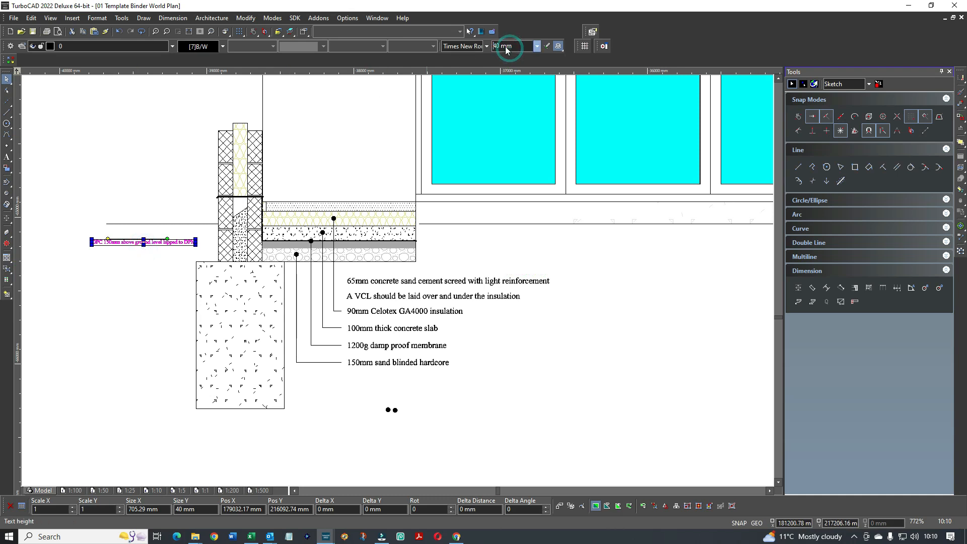
{"action": "type", "text": "63"}
{"action": "key", "text": "Return"}
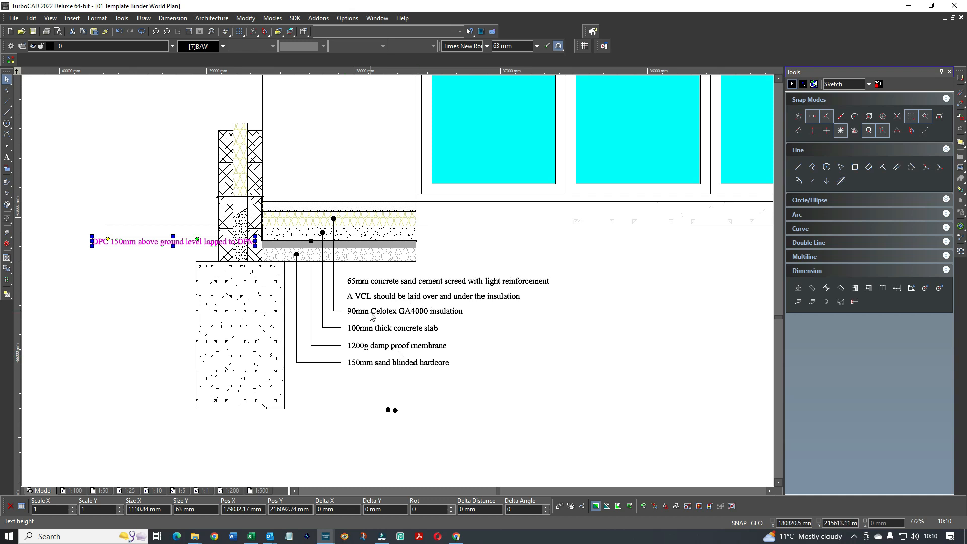
{"action": "scroll", "coordinate": [410, 278], "scroll_direction": "up", "scroll_amount": 3}
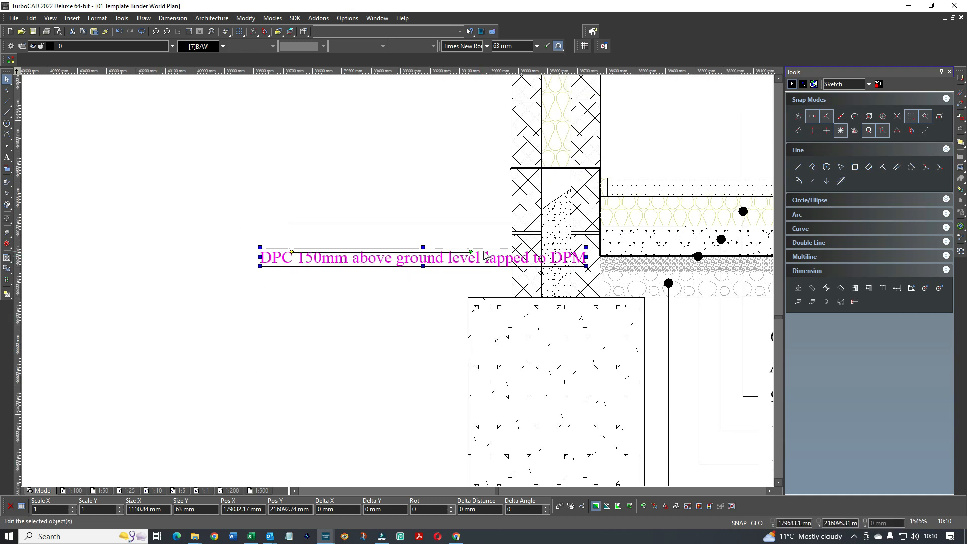
{"action": "left_click_drag", "start_coordinate": [494, 258], "coordinate": [362, 244]}
{"action": "left_click", "coordinate": [373, 287]}
Extend the ground line's outer end further from the wall, to a total length of about 1172 mm
{"action": "scroll", "coordinate": [398, 285], "scroll_direction": "down", "scroll_amount": 2}
{"action": "left_click", "coordinate": [391, 247]}
{"action": "left_click_drag", "start_coordinate": [353, 246], "coordinate": [292, 246]}
Add the text "GROUND LEVEL" above the ground line on the outer side of the wall
{"action": "left_click", "coordinate": [7, 157]}
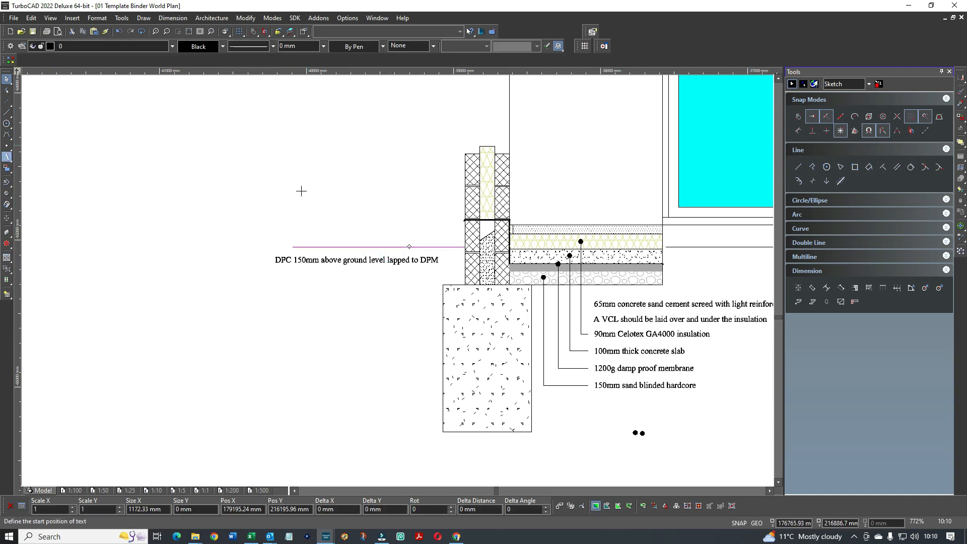
{"action": "left_click", "coordinate": [328, 220]}
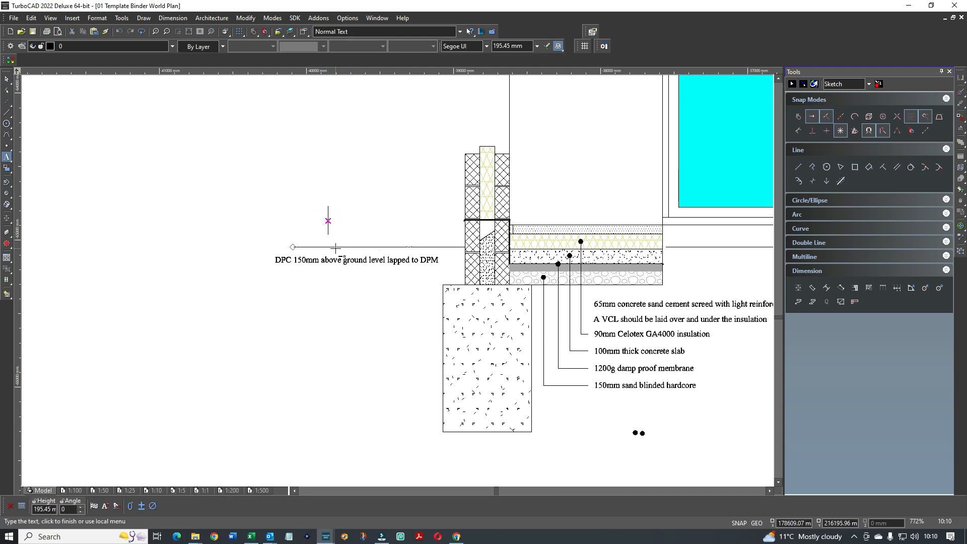
{"action": "type", "text": "GROUN"}
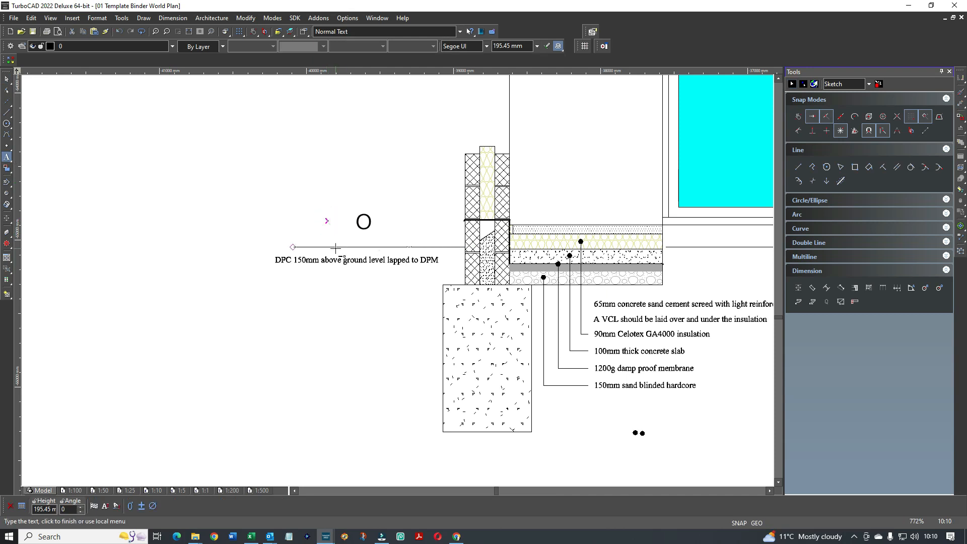
{"action": "type", "text": "D LEVEL"}
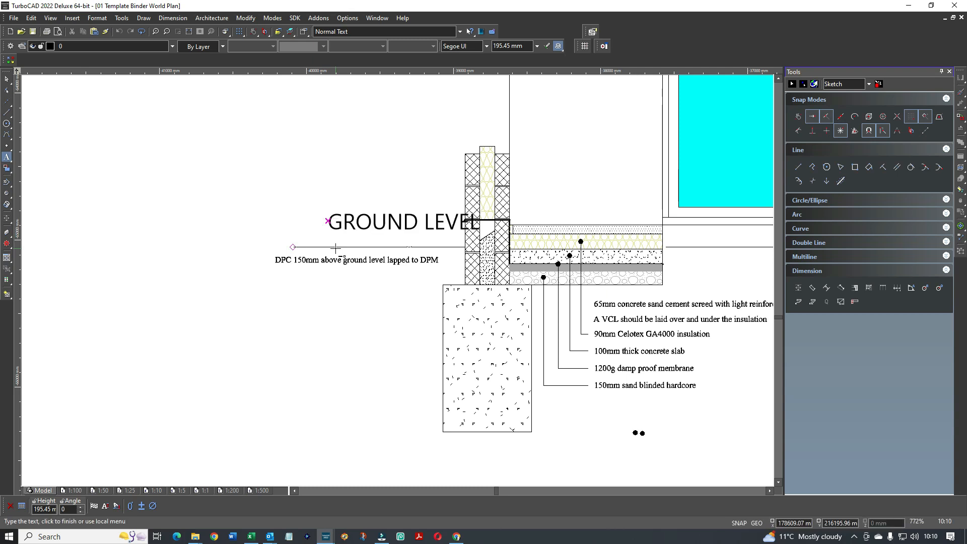
{"action": "left_click", "coordinate": [6, 79]}
Set the GROUND LEVEL label's text height to 70 mm and lower it about 111 mm to sit just above the ground line
{"action": "left_click", "coordinate": [407, 234]}
{"action": "left_click", "coordinate": [524, 48]}
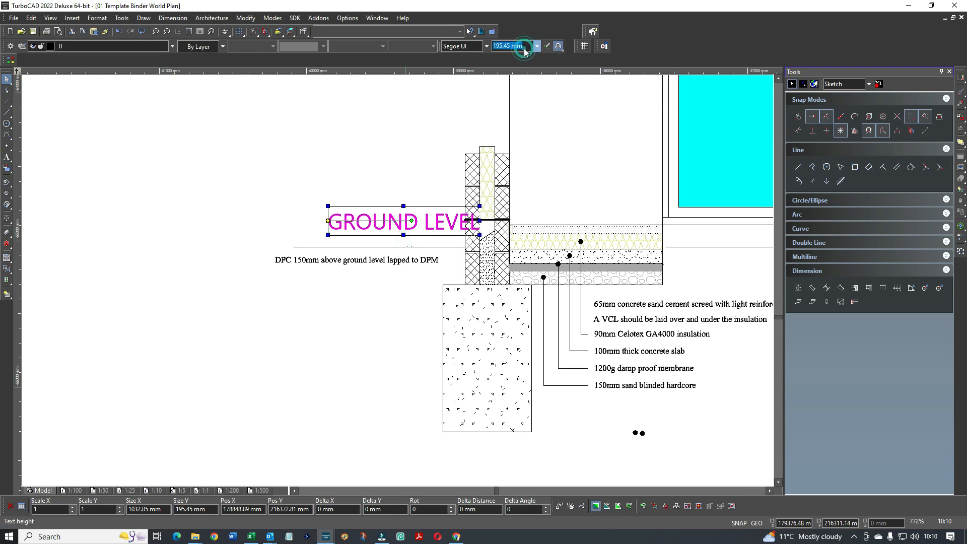
{"action": "type", "text": "70"}
{"action": "key", "text": "Return"}
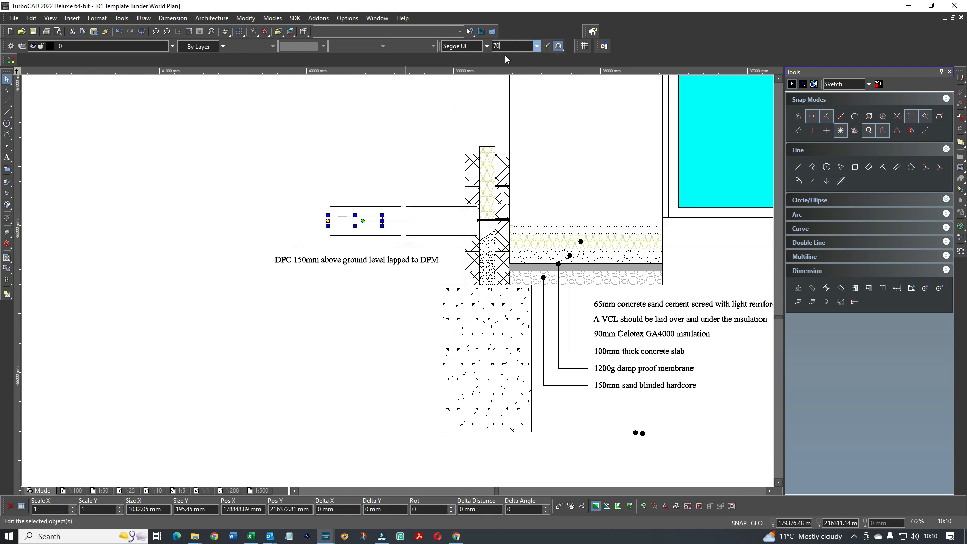
{"action": "scroll", "coordinate": [362, 222], "scroll_direction": "up", "scroll_amount": 1}
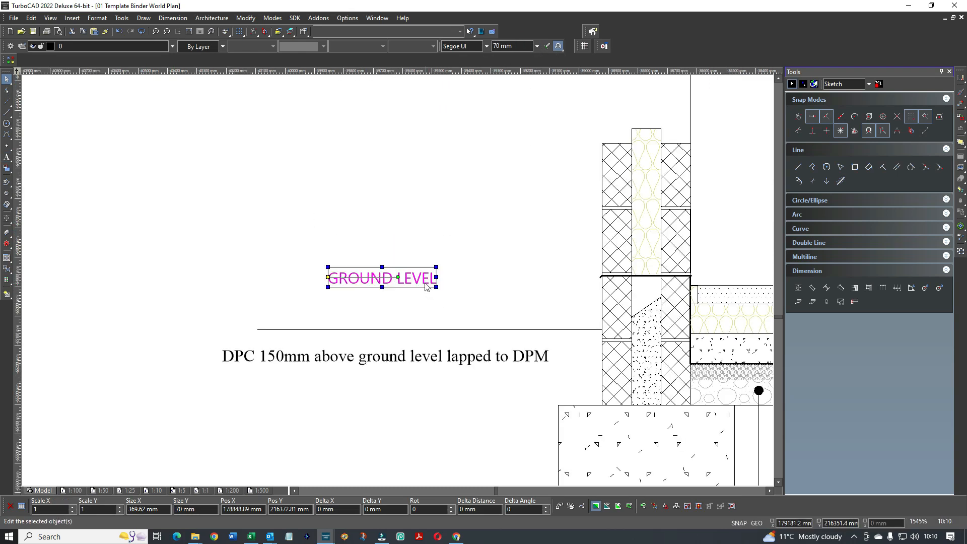
{"action": "left_click_drag", "start_coordinate": [424, 282], "coordinate": [421, 315]}
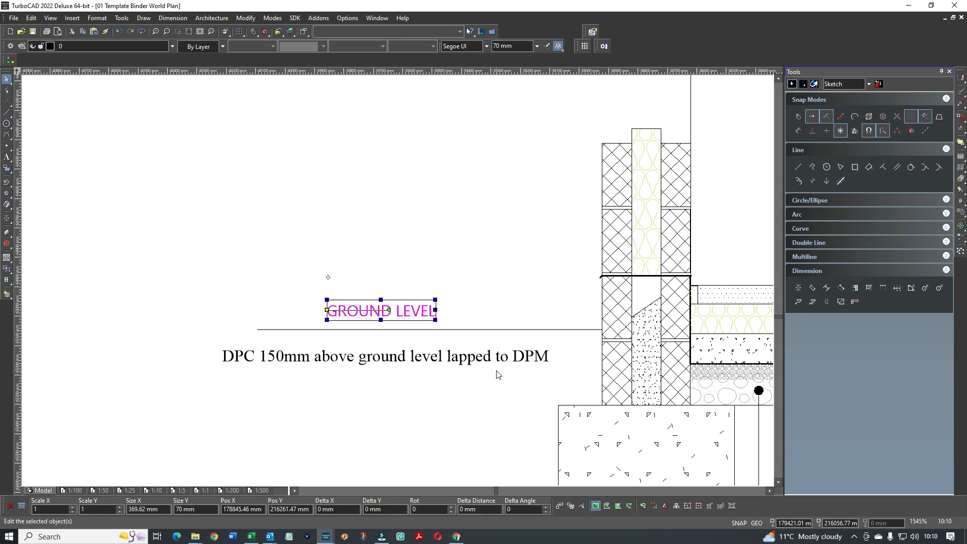
Shift the DPC note about 69 mm closer to the cavity wall
{"action": "scroll", "coordinate": [406, 294], "scroll_direction": "down", "scroll_amount": 1}
{"action": "left_click", "coordinate": [413, 274]}
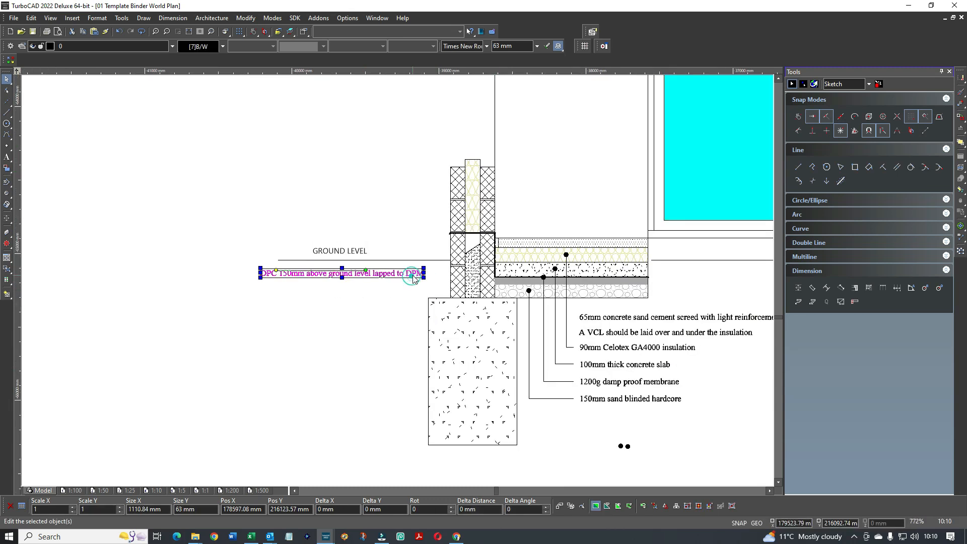
{"action": "left_click_drag", "start_coordinate": [413, 274], "coordinate": [422, 275]}
{"action": "scroll", "coordinate": [396, 287], "scroll_direction": "down", "scroll_amount": 1}
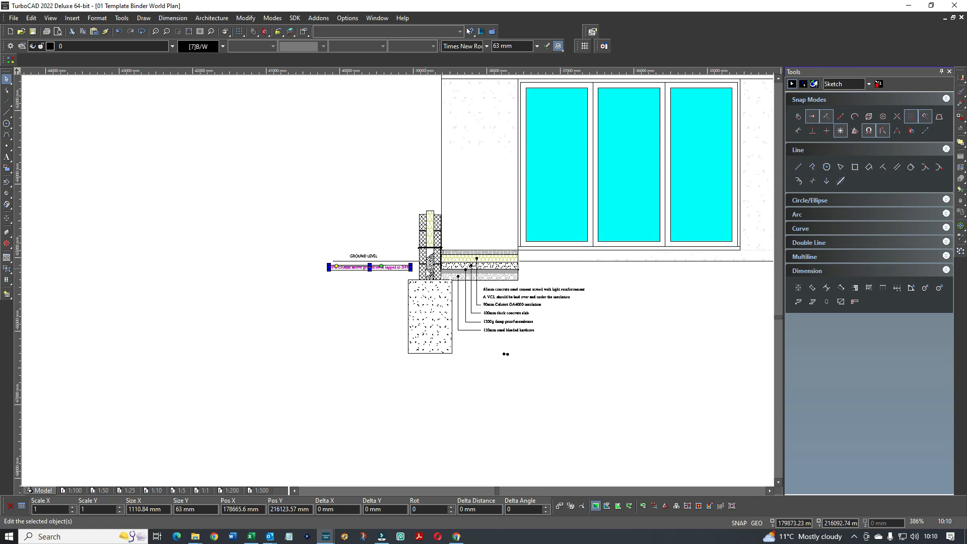
Lengthen the ground line to about 1217 mm so its outer end lines up with the start of the DPC note
{"action": "scroll", "coordinate": [430, 259], "scroll_direction": "up", "scroll_amount": 2}
{"action": "left_click", "coordinate": [339, 237]}
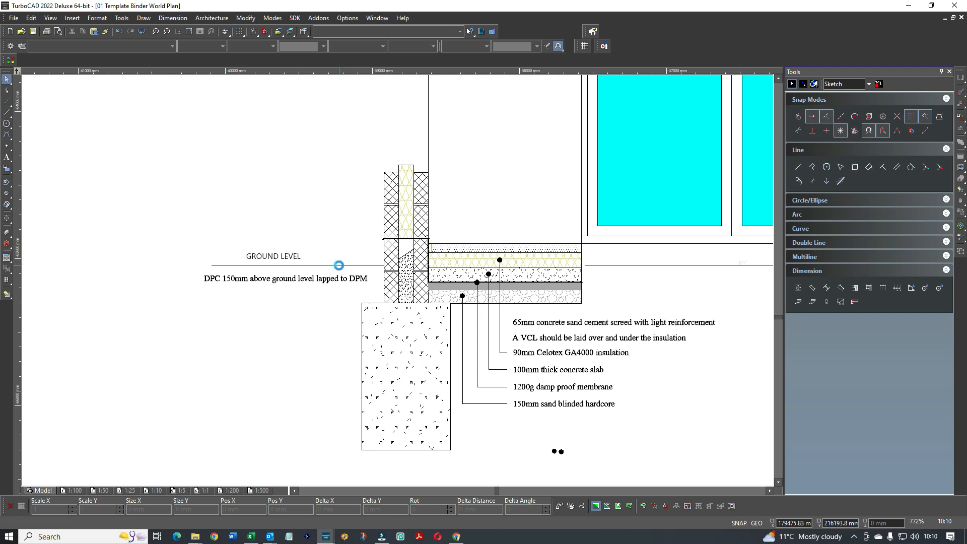
{"action": "left_click", "coordinate": [339, 264]}
{"action": "left_click_drag", "start_coordinate": [213, 265], "coordinate": [206, 265]}
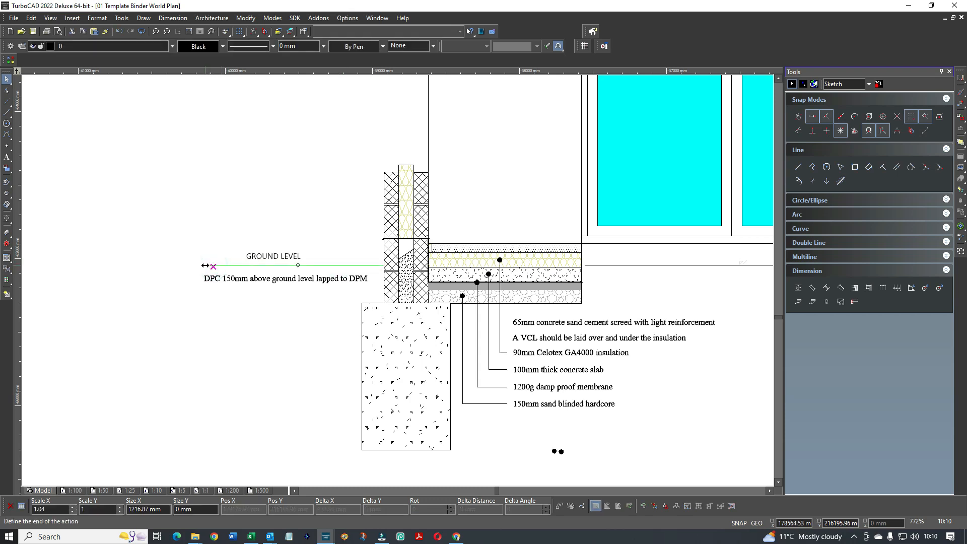
{"action": "left_click_drag", "start_coordinate": [206, 265], "coordinate": [205, 265]}
{"action": "left_click", "coordinate": [202, 232]}
Move all six floor layer notes together about 24 mm horizontally away from the leader ends
{"action": "scroll", "coordinate": [534, 255], "scroll_direction": "down", "scroll_amount": 2}
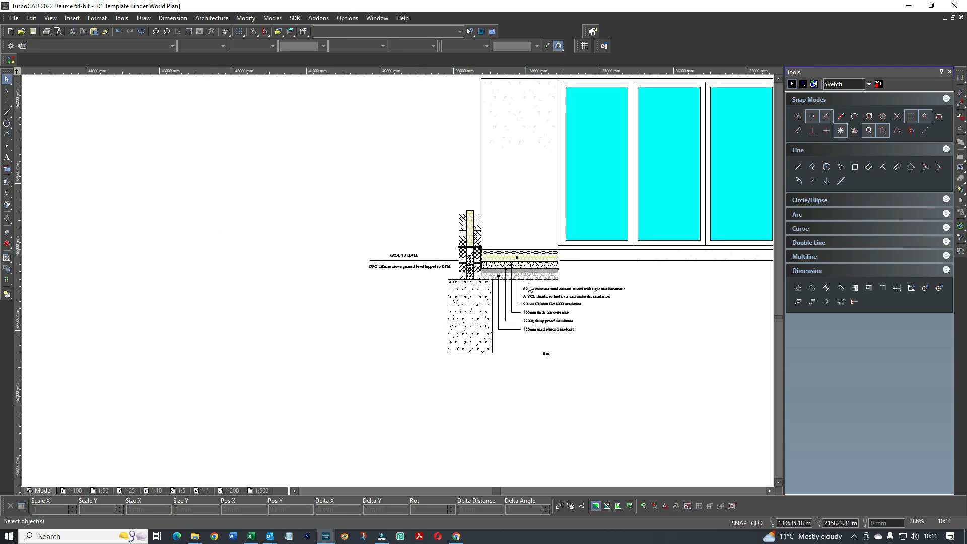
{"action": "scroll", "coordinate": [537, 283], "scroll_direction": "up", "scroll_amount": 5}
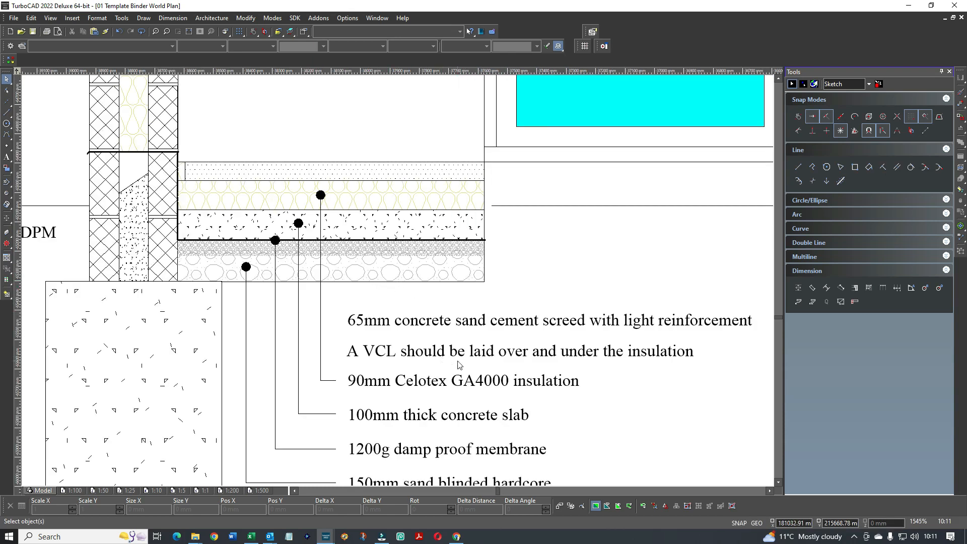
{"action": "scroll", "coordinate": [458, 365], "scroll_direction": "down", "scroll_amount": 2}
{"action": "mouse_move", "coordinate": [355, 261]}
{"action": "left_mouse_down"}
{"action": "mouse_move", "coordinate": [432, 358]}
{"action": "mouse_move", "coordinate": [448, 361]}
{"action": "left_mouse_up"}
{"action": "left_click_drag", "start_coordinate": [385, 290], "coordinate": [396, 290]}
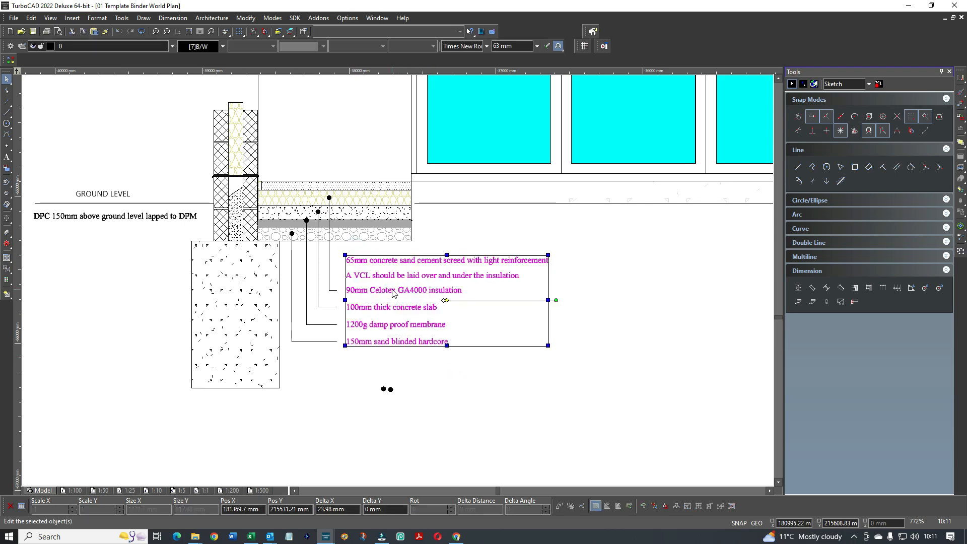
{"action": "left_click", "coordinate": [607, 298]}
Draw a screed leader with a vertical leg about 516 mm long and a short horizontal leg to the screed note
{"action": "left_click", "coordinate": [800, 168]}
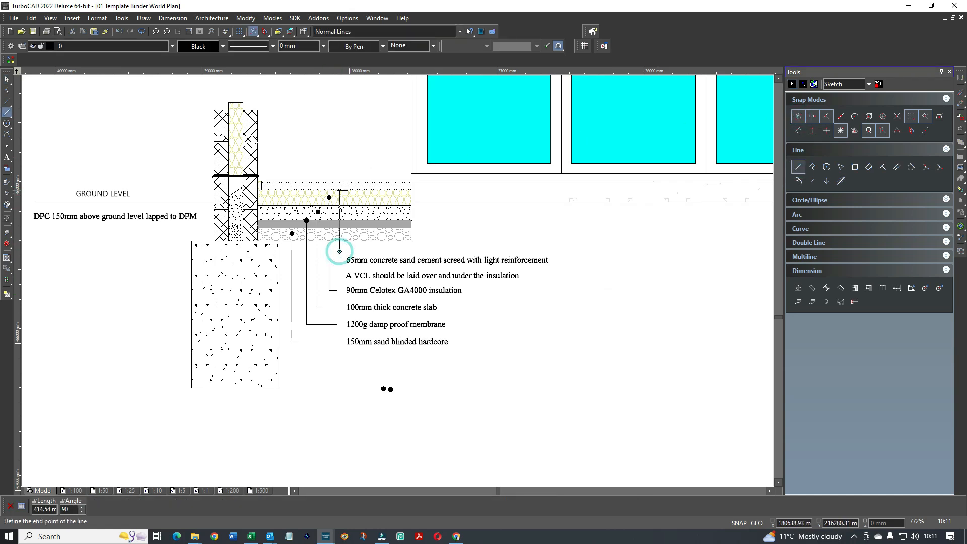
{"action": "left_click", "coordinate": [340, 184]}
{"action": "key", "text": "Escape"}
{"action": "scroll", "coordinate": [344, 254], "scroll_direction": "up", "scroll_amount": 2}
{"action": "left_click", "coordinate": [394, 267]}
{"action": "left_click_drag", "start_coordinate": [394, 275], "coordinate": [394, 309]}
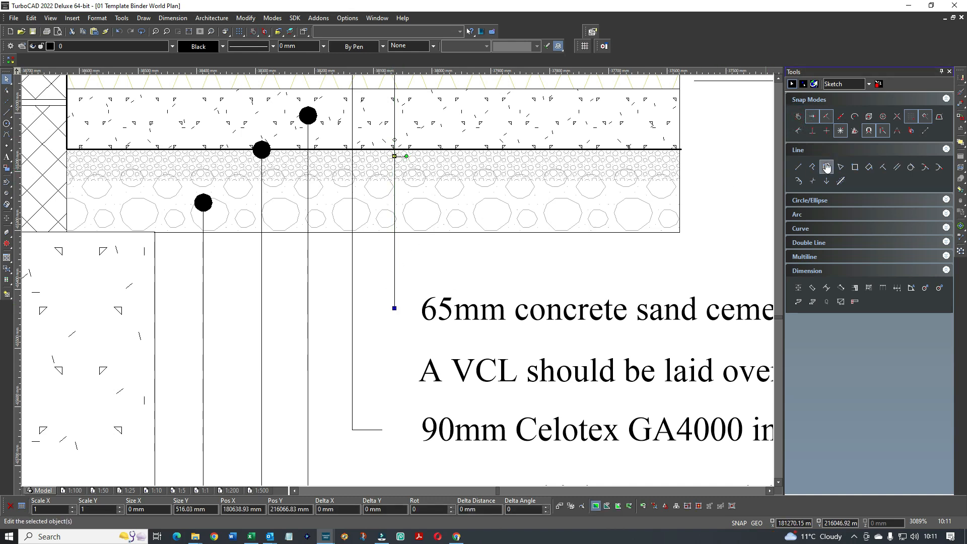
{"action": "left_click", "coordinate": [798, 166]}
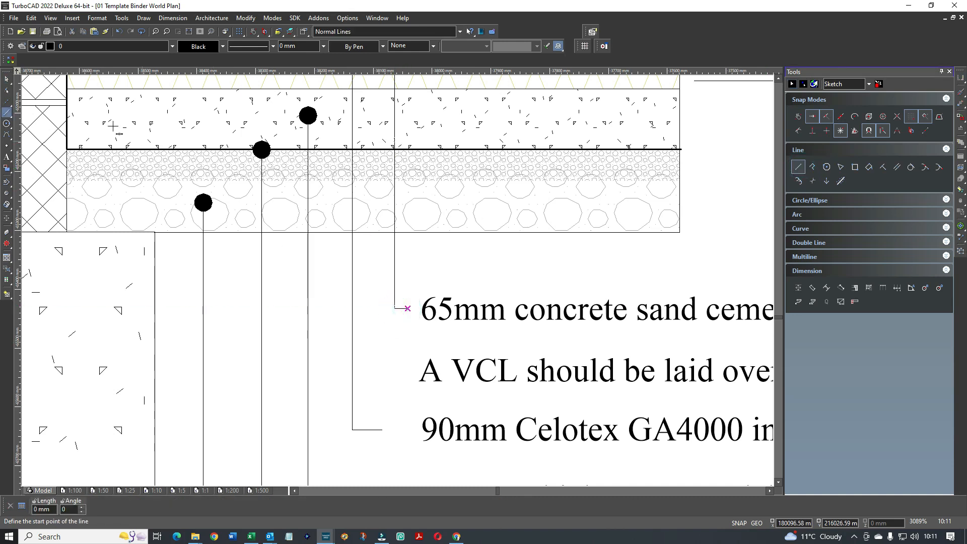
{"action": "key", "text": "Escape"}
Draw a vertical guide line about 626 mm long from the screed leader's end down past the hardcore note
{"action": "scroll", "coordinate": [399, 284], "scroll_direction": "down", "scroll_amount": 2}
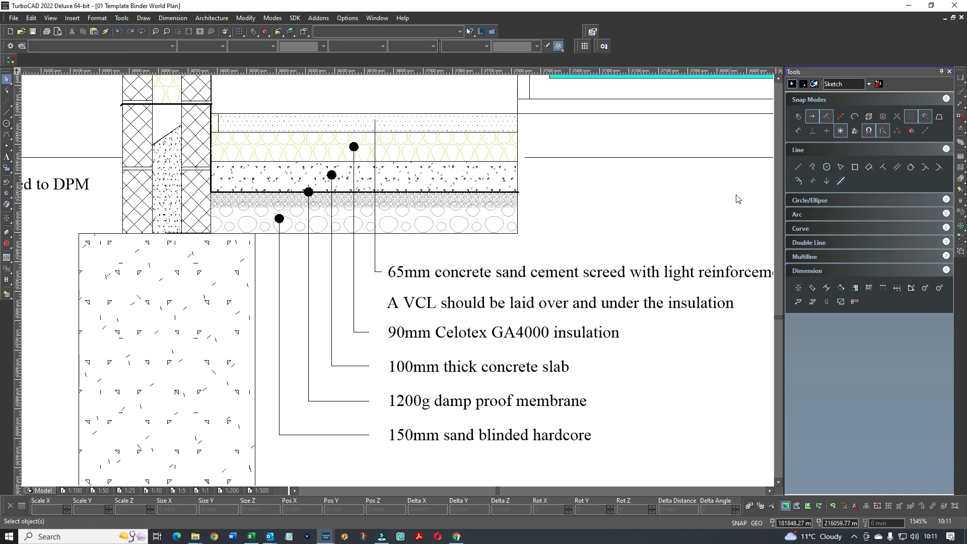
{"action": "left_click", "coordinate": [380, 274]}
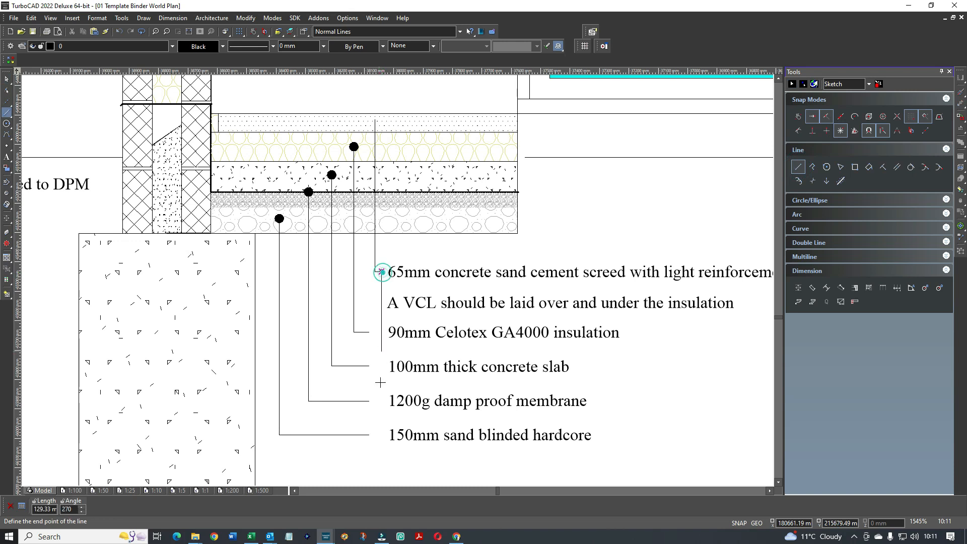
{"action": "left_click", "coordinate": [376, 456]}
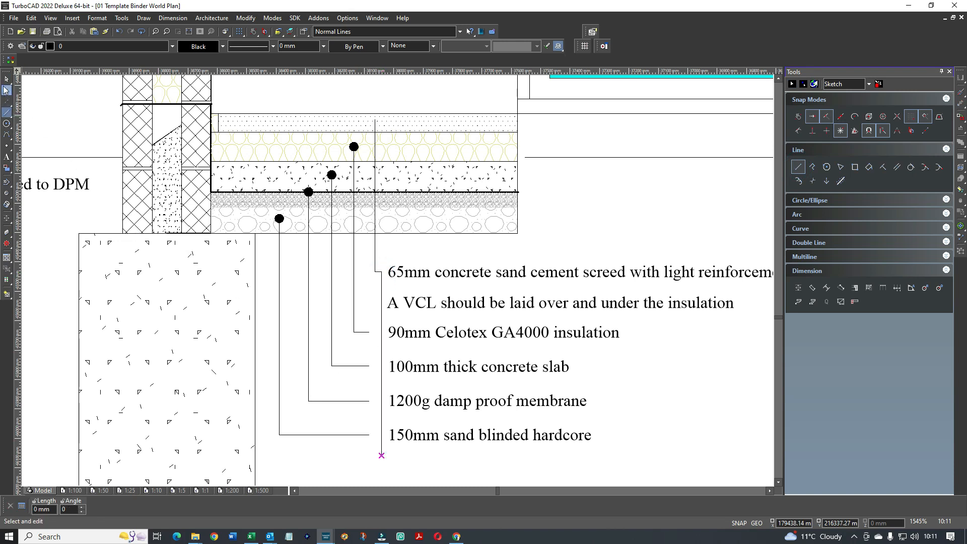
{"action": "key", "text": "Escape"}
Extend the horizontal ends of the insulation and concrete slab leaders to the vertical guide line
{"action": "scroll", "coordinate": [358, 332], "scroll_direction": "up", "scroll_amount": 2}
{"action": "left_click", "coordinate": [411, 287]}
{"action": "left_click", "coordinate": [422, 287]}
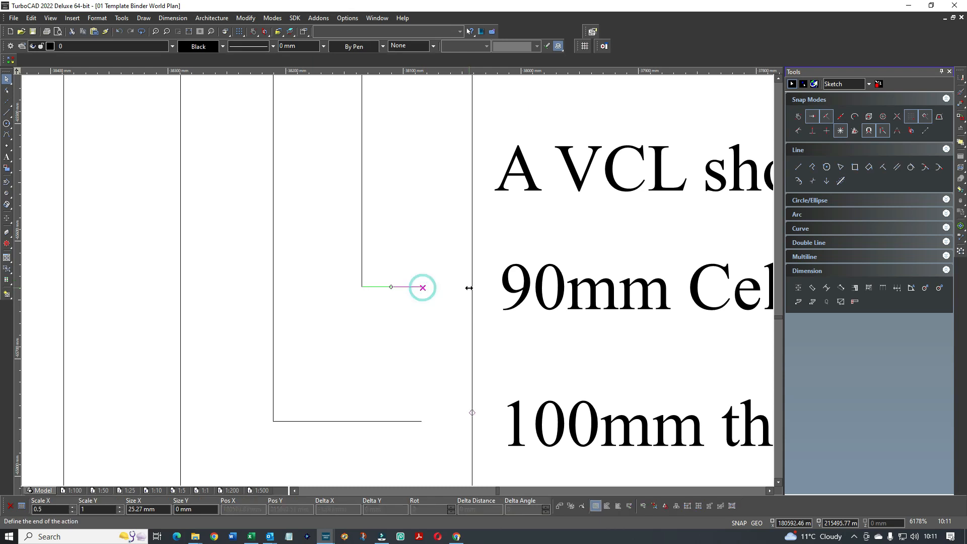
{"action": "left_click", "coordinate": [472, 286]}
{"action": "left_click", "coordinate": [413, 421]}
{"action": "left_click", "coordinate": [423, 421]}
{"action": "left_click", "coordinate": [472, 421]}
{"action": "left_click", "coordinate": [445, 385]}
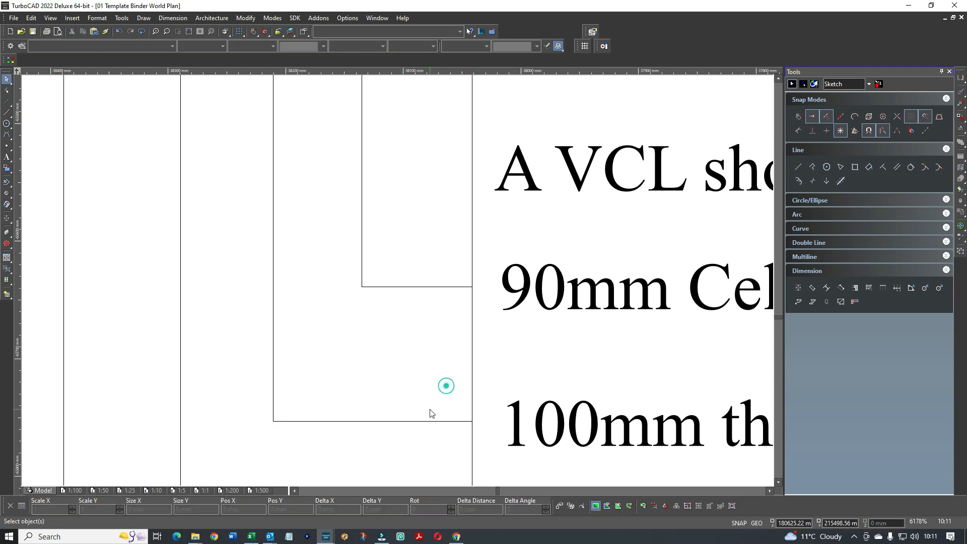
Extend the damp proof membrane and hardcore leaders to the vertical guide line, and delete the guide line
{"action": "scroll", "coordinate": [391, 316], "scroll_direction": "down", "scroll_amount": 2}
{"action": "scroll", "coordinate": [388, 322], "scroll_direction": "up", "scroll_amount": 1}
{"action": "left_click", "coordinate": [400, 279]}
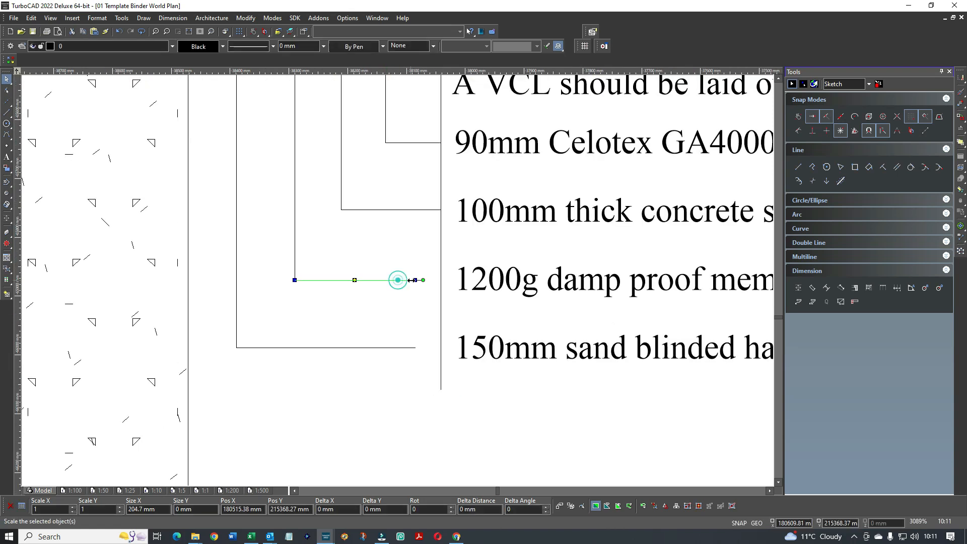
{"action": "left_click", "coordinate": [413, 280]}
{"action": "left_click", "coordinate": [442, 280]}
{"action": "left_click", "coordinate": [392, 347]}
{"action": "left_click", "coordinate": [415, 349]}
{"action": "left_click", "coordinate": [440, 348]}
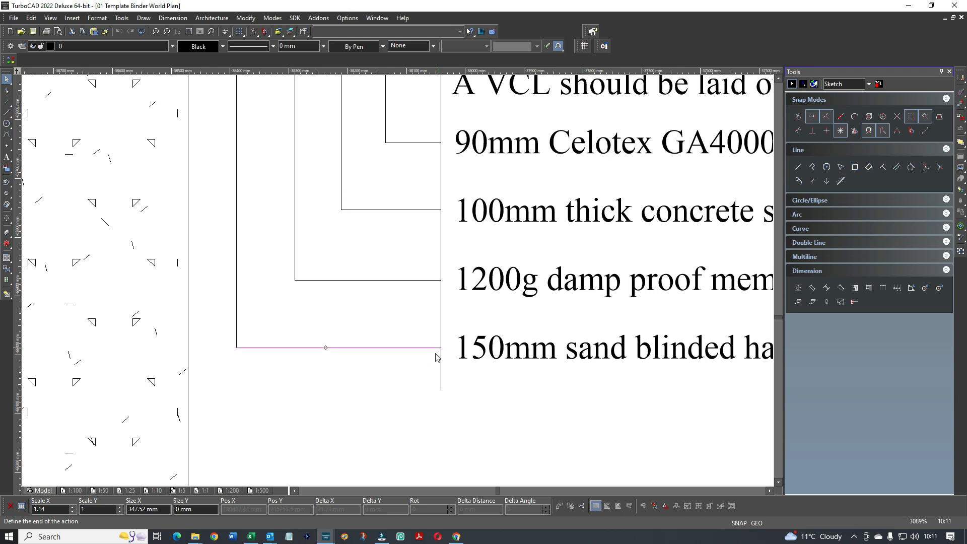
{"action": "left_click", "coordinate": [426, 364]}
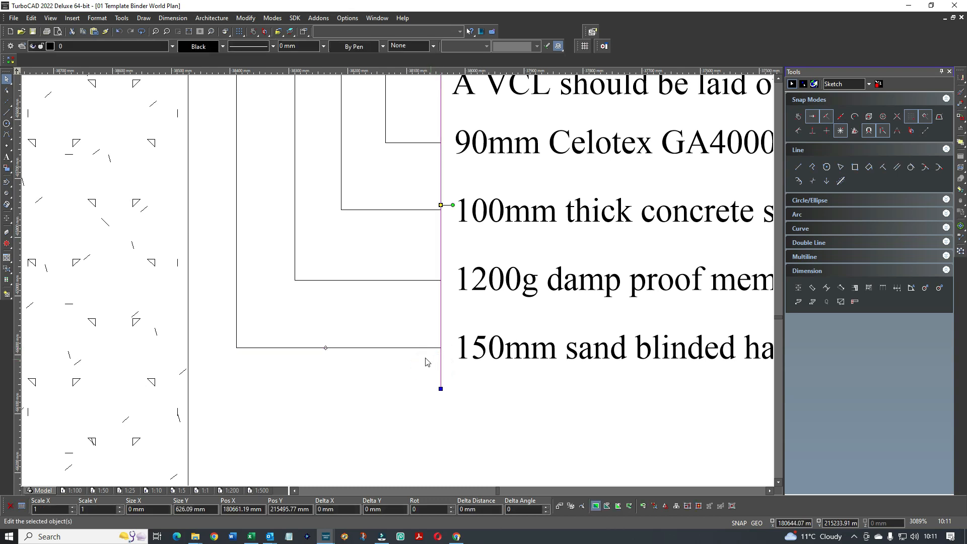
{"action": "scroll", "coordinate": [398, 281], "scroll_direction": "down", "scroll_amount": 2}
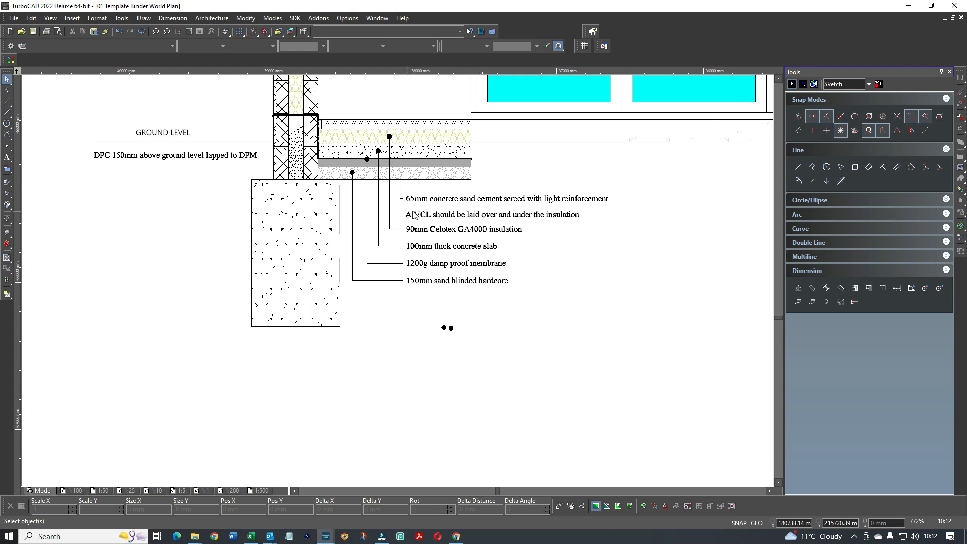
Move the VCL note out of the list of layer notes into the empty space beyond the hardcore note
{"action": "left_click", "coordinate": [430, 217]}
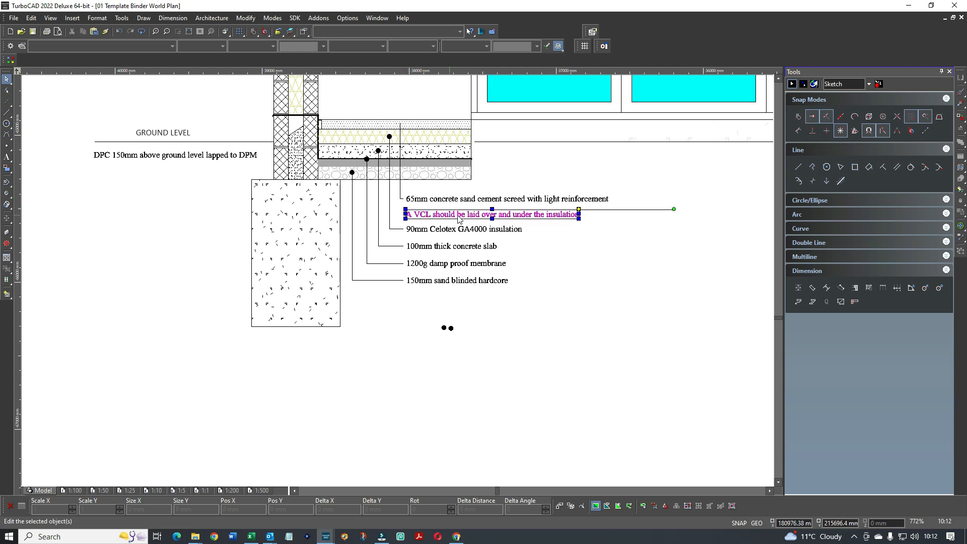
{"action": "left_click_drag", "start_coordinate": [508, 214], "coordinate": [659, 314]}
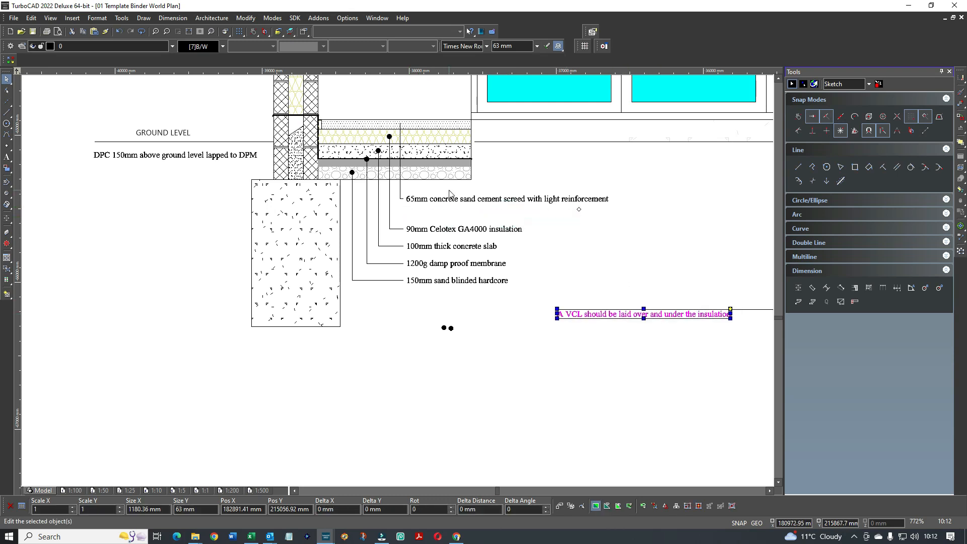
Move the screed note down about 89 mm to sit just above the insulation note, and extend its vertical leader line to that level
{"action": "left_click", "coordinate": [447, 200]}
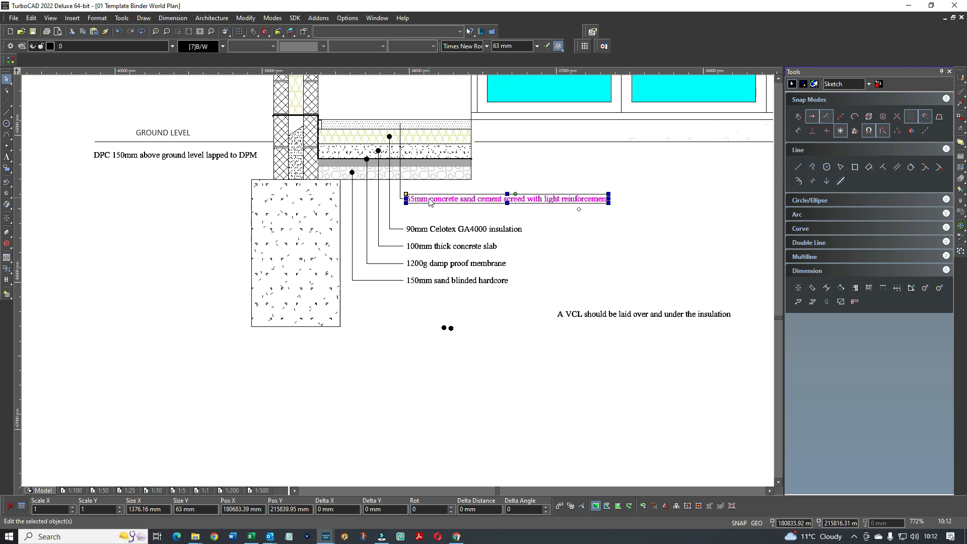
{"action": "scroll", "coordinate": [429, 202], "scroll_direction": "up", "scroll_amount": 2}
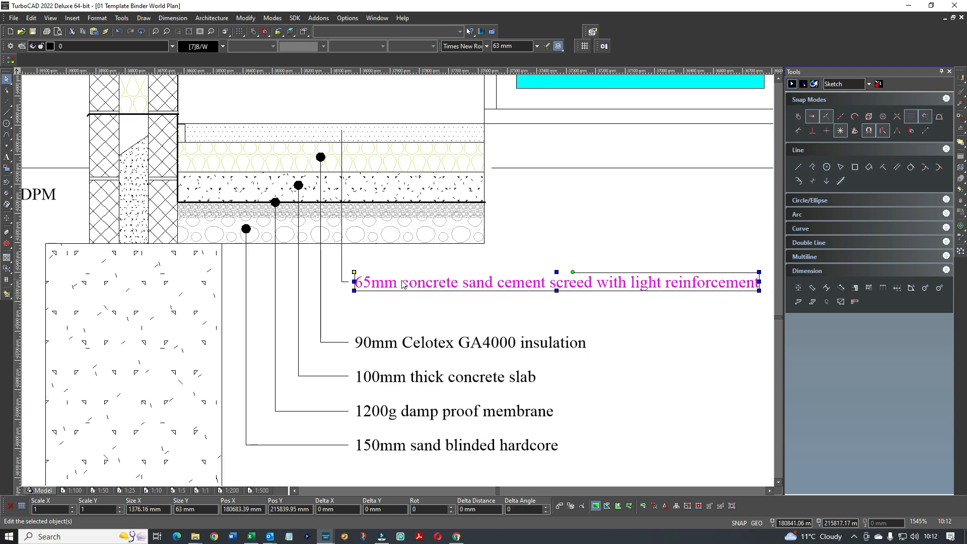
{"action": "left_click_drag", "start_coordinate": [403, 288], "coordinate": [403, 310]}
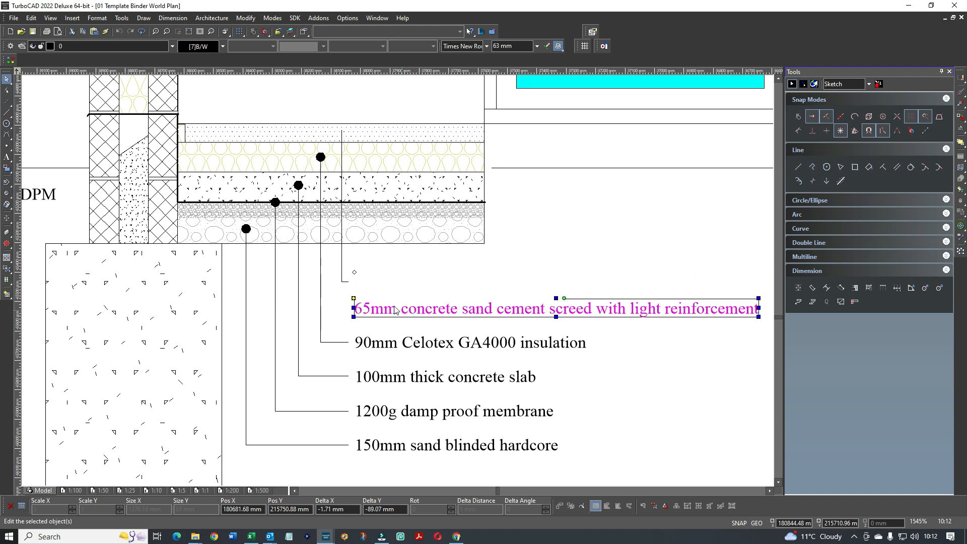
{"action": "left_click", "coordinate": [342, 272]}
{"action": "left_click_drag", "start_coordinate": [341, 281], "coordinate": [340, 308]}
Move the short horizontal segment of the screed leader down to the lower end of its vertical line
{"action": "scroll", "coordinate": [342, 282], "scroll_direction": "up", "scroll_amount": 3}
{"action": "left_click", "coordinate": [390, 262]}
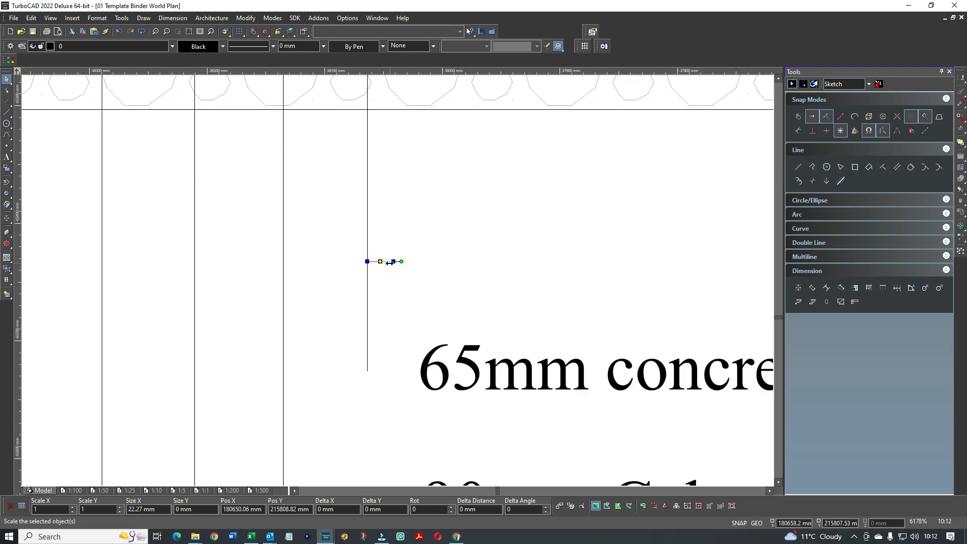
{"action": "left_click", "coordinate": [375, 271]}
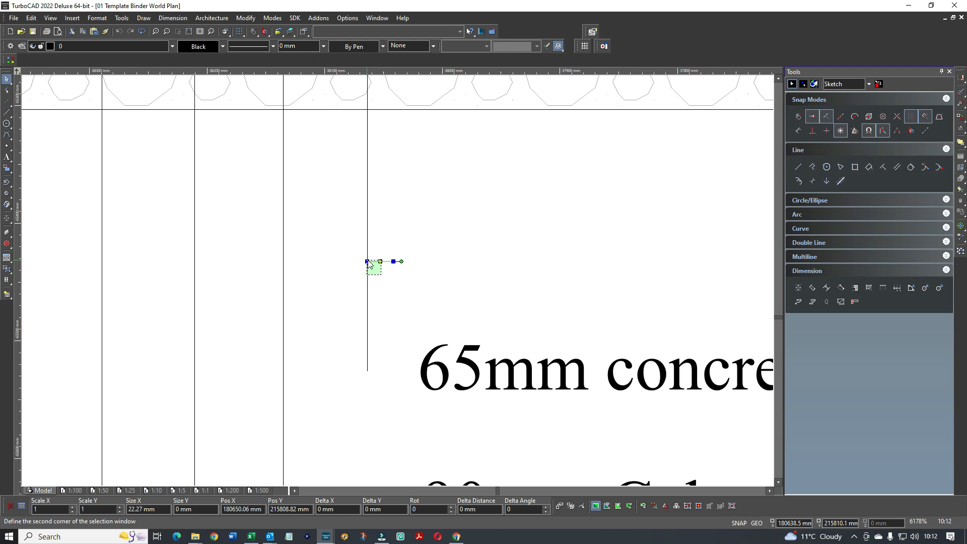
{"action": "left_click", "coordinate": [461, 236]}
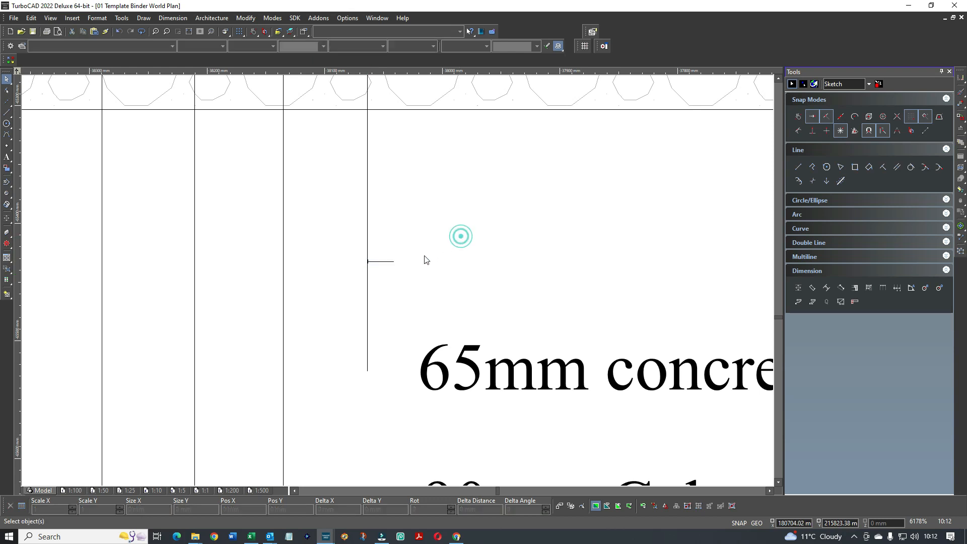
{"action": "left_click", "coordinate": [392, 262]}
{"action": "left_click_drag", "start_coordinate": [390, 264], "coordinate": [363, 267]}
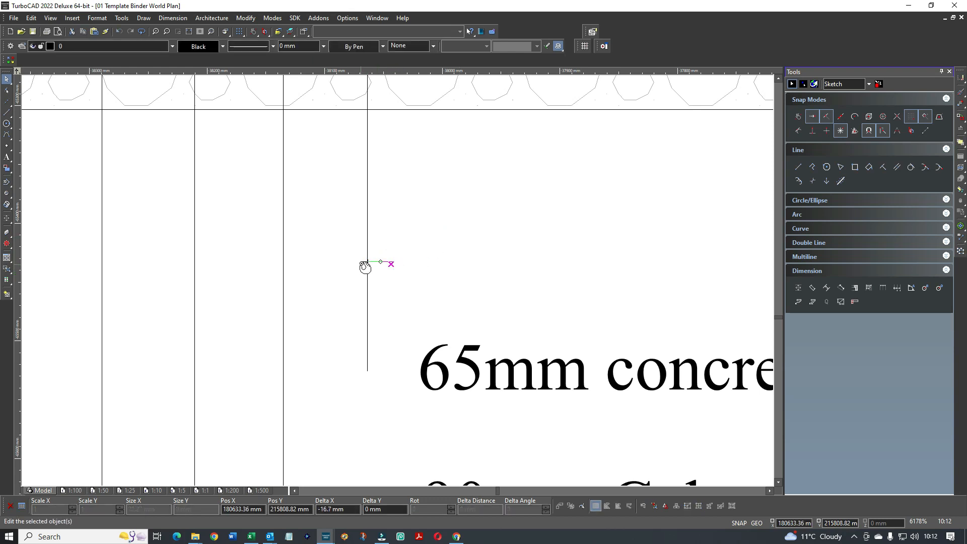
{"action": "left_click", "coordinate": [368, 262]}
{"action": "left_click", "coordinate": [367, 262]}
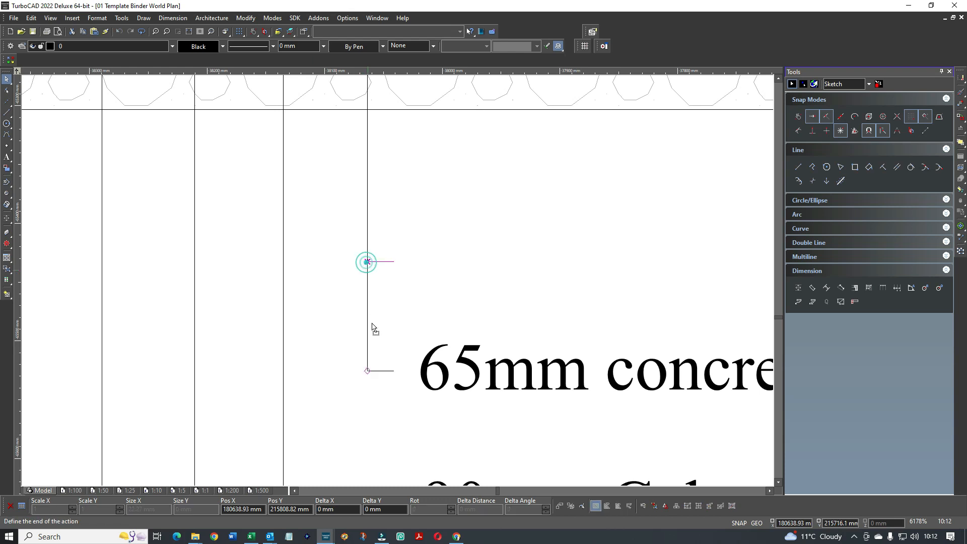
{"action": "left_click", "coordinate": [367, 372]}
{"action": "left_click", "coordinate": [402, 311]}
{"action": "scroll", "coordinate": [406, 311], "scroll_direction": "down", "scroll_amount": 2}
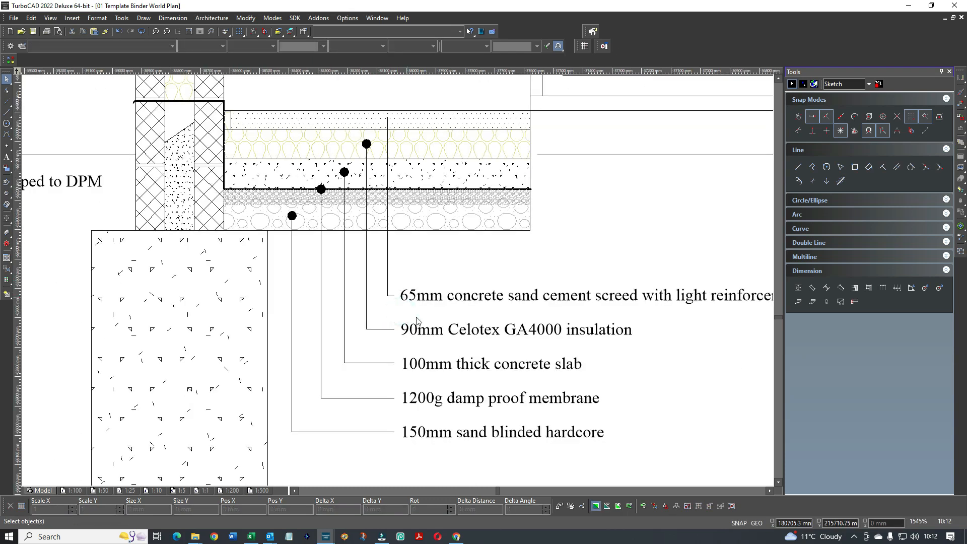
Move the VCL note directly beneath the DPC note beside the cavity wall, with the ends of both notes roughly aligned
{"action": "scroll", "coordinate": [475, 302], "scroll_direction": "down", "scroll_amount": 2}
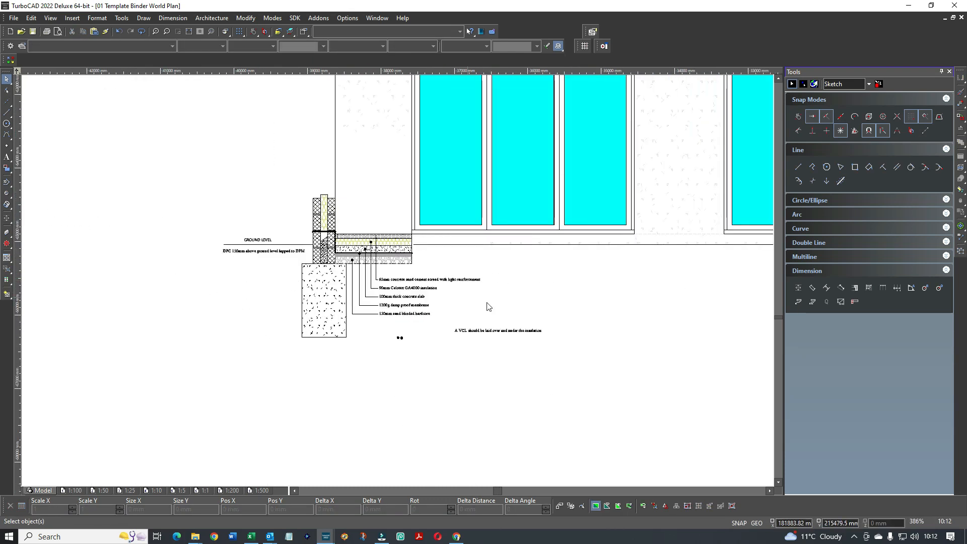
{"action": "left_click", "coordinate": [499, 336]}
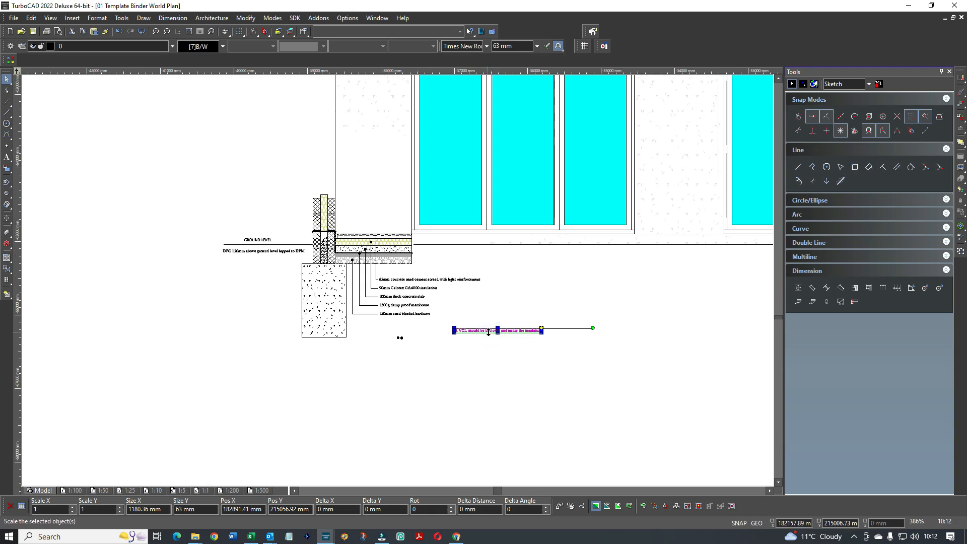
{"action": "left_click", "coordinate": [463, 352]}
{"action": "left_click", "coordinate": [487, 335]}
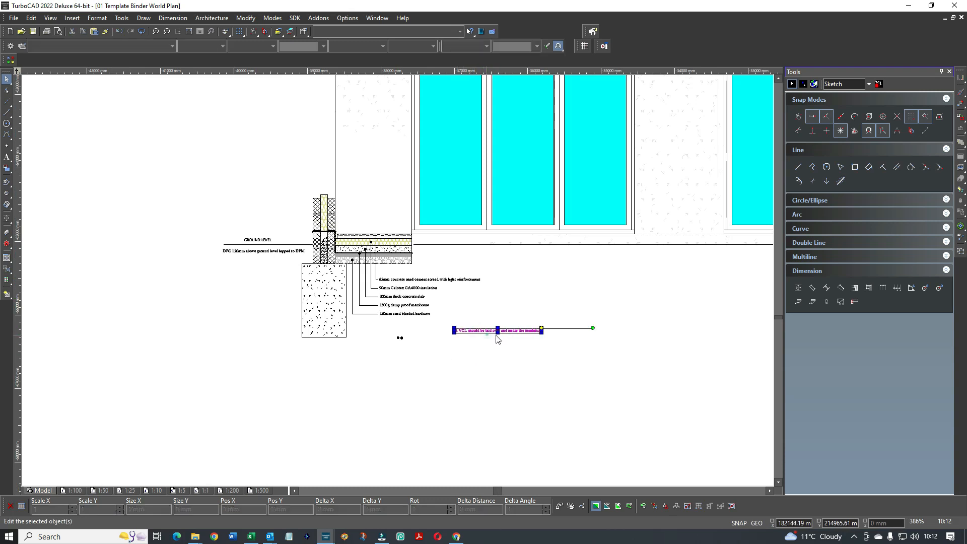
{"action": "left_click", "coordinate": [542, 329]}
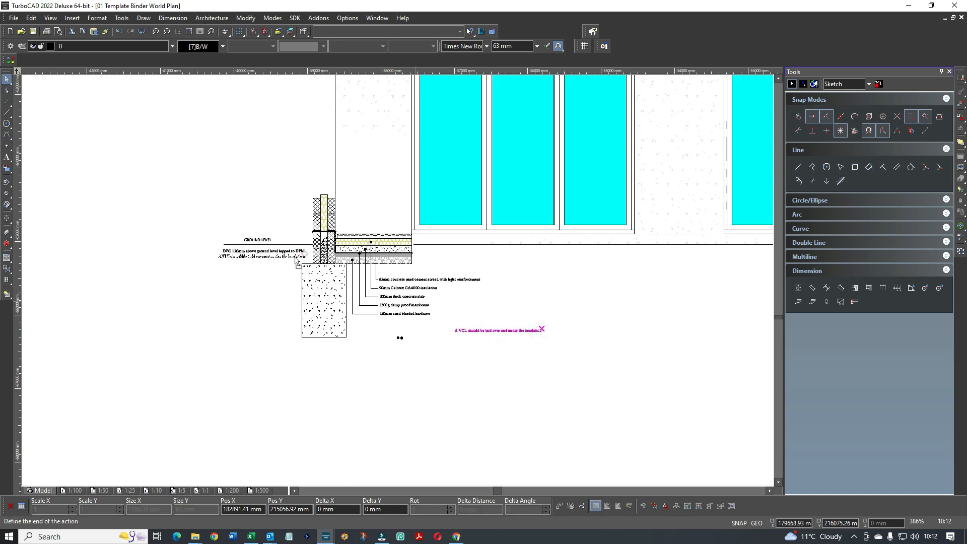
{"action": "left_click", "coordinate": [294, 259]}
{"action": "scroll", "coordinate": [245, 265], "scroll_direction": "up", "scroll_amount": 4}
{"action": "scroll", "coordinate": [398, 285], "scroll_direction": "up", "scroll_amount": 2}
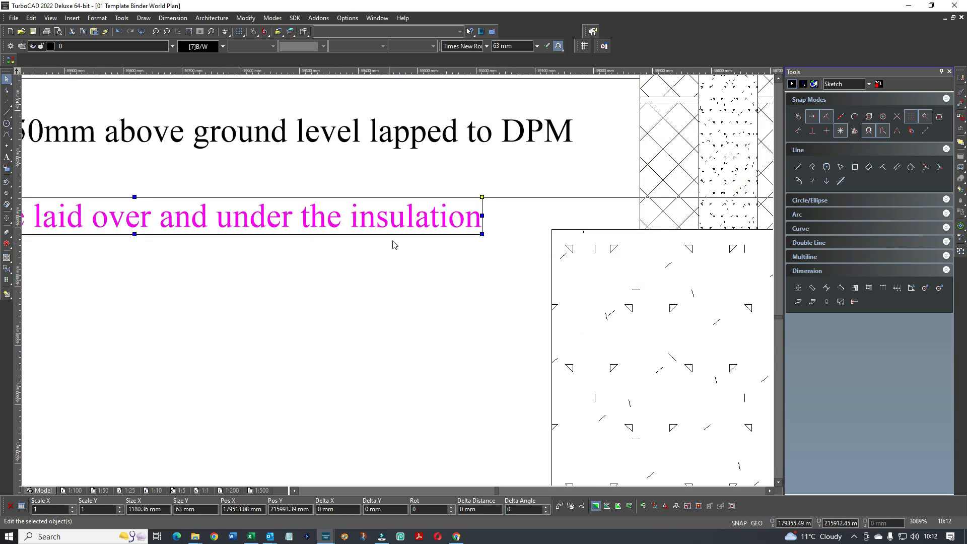
{"action": "left_click_drag", "start_coordinate": [395, 226], "coordinate": [492, 193]}
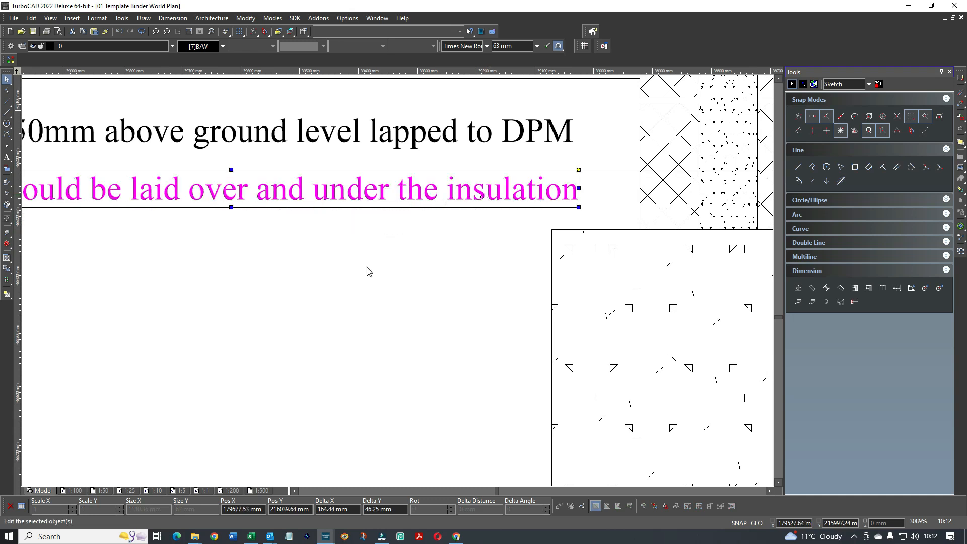
{"action": "left_click", "coordinate": [342, 282]}
{"action": "scroll", "coordinate": [398, 285], "scroll_direction": "down", "scroll_amount": 4}
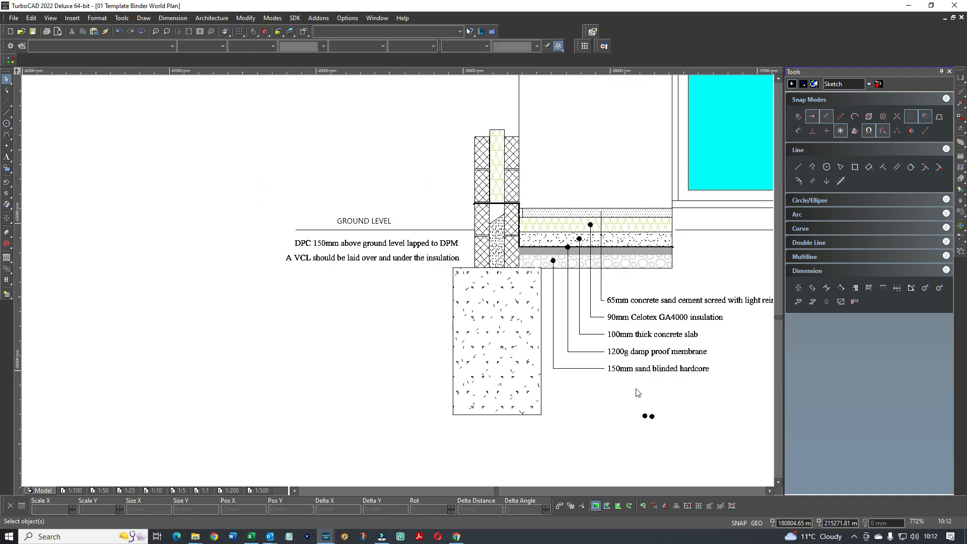
Move one of the two spare leader dots onto the upper end of the screed leader
{"action": "left_click_drag", "start_coordinate": [650, 404], "coordinate": [656, 419]}
{"action": "left_click", "coordinate": [654, 418]}
{"action": "left_click", "coordinate": [651, 416]}
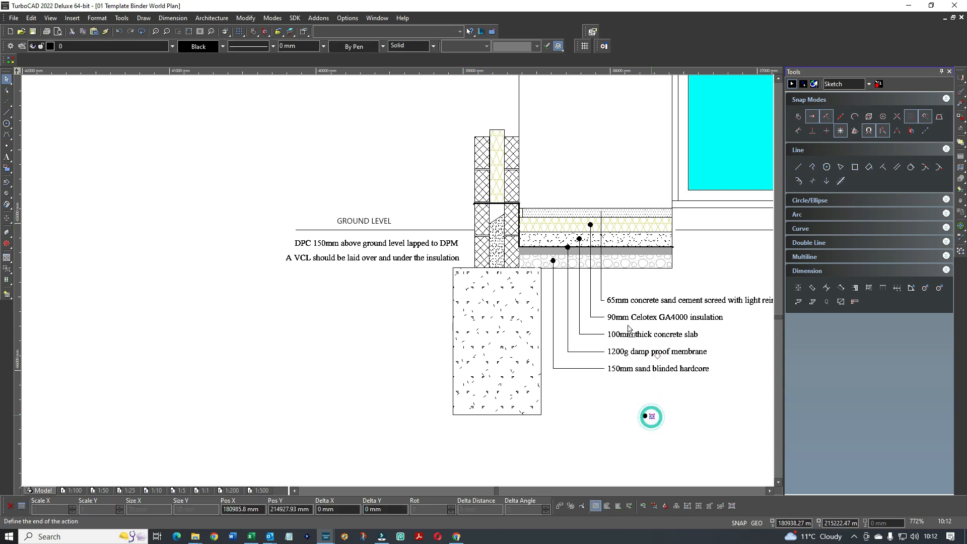
{"action": "left_click", "coordinate": [602, 211]}
{"action": "left_click", "coordinate": [569, 170]}
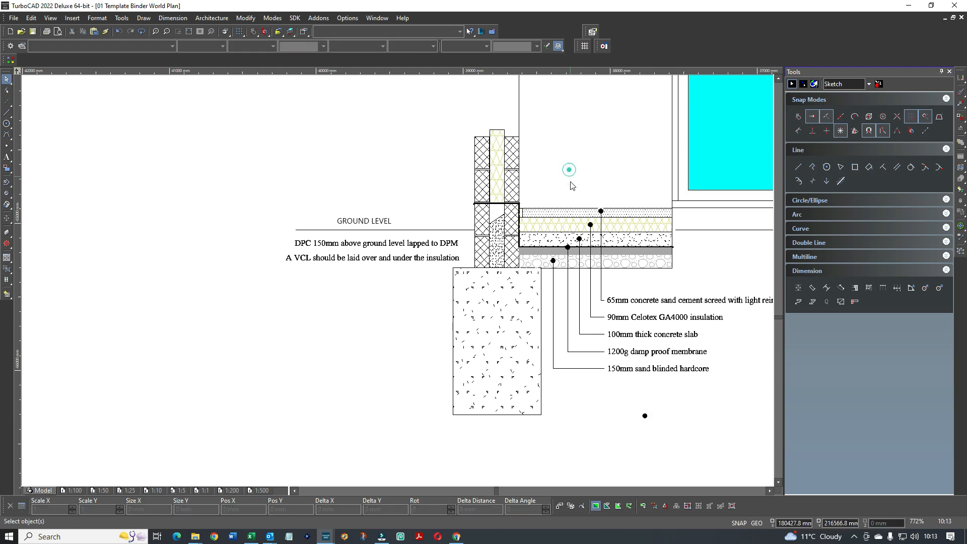
Add the title "SOLID CONCRETE FLOOR" in the empty space above the ground level label, and nudge it slightly upwards
{"action": "scroll", "coordinate": [399, 287], "scroll_direction": "down", "scroll_amount": 2}
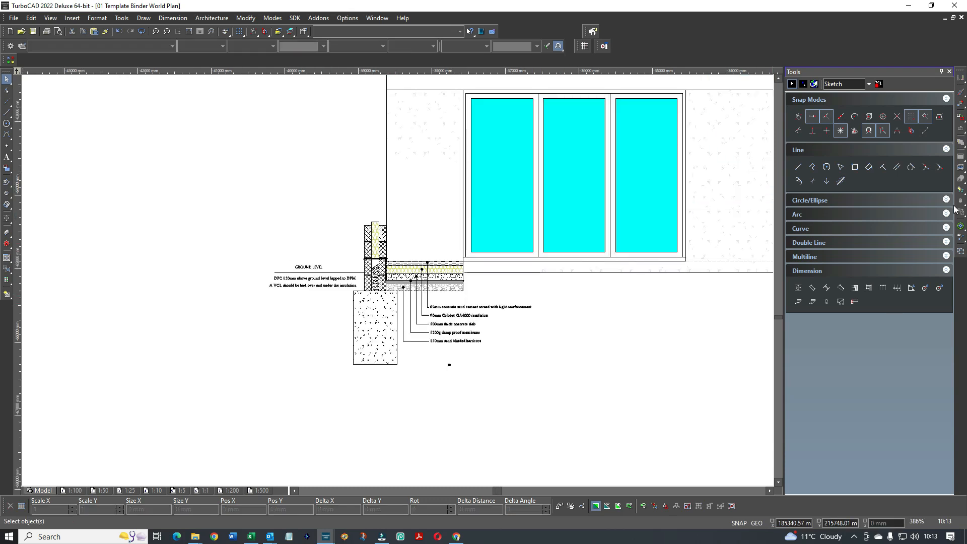
{"action": "left_click", "coordinate": [7, 158]}
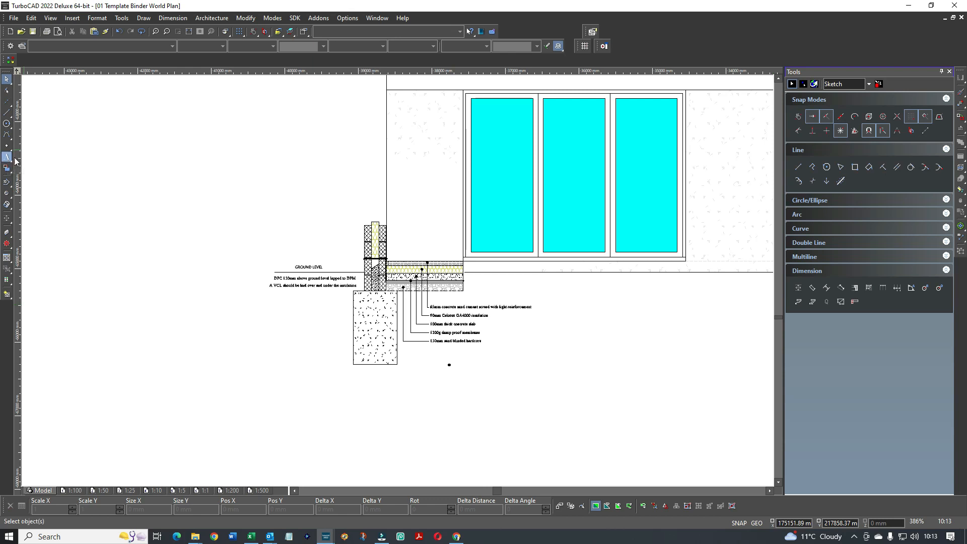
{"action": "left_click", "coordinate": [261, 192]}
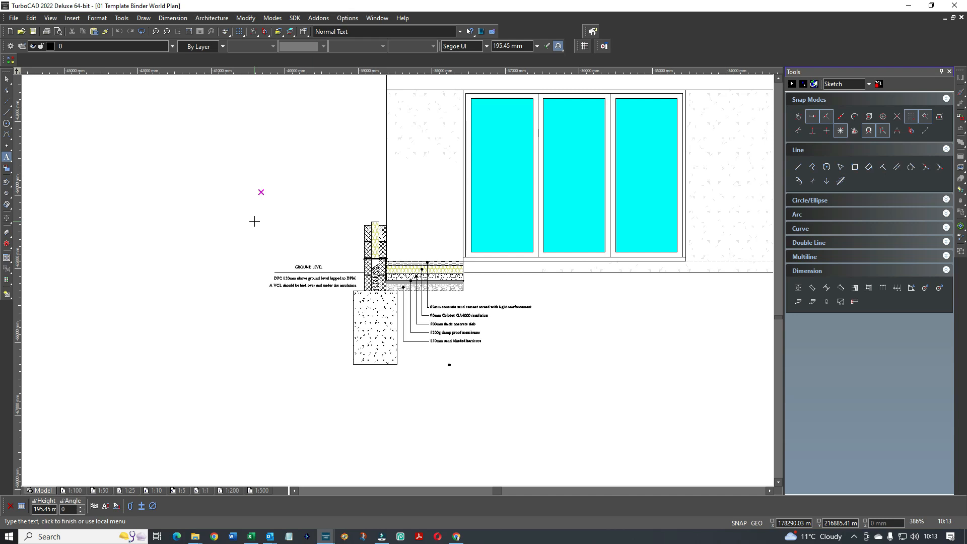
{"action": "type", "text": "SOLID CONCRETE FLOOR"}
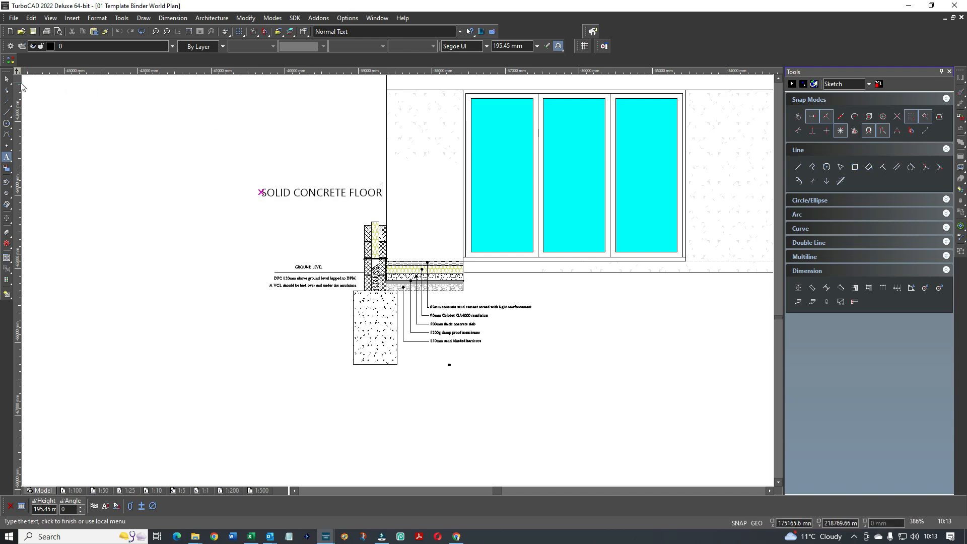
{"action": "left_click", "coordinate": [6, 79]}
{"action": "left_click", "coordinate": [333, 194]}
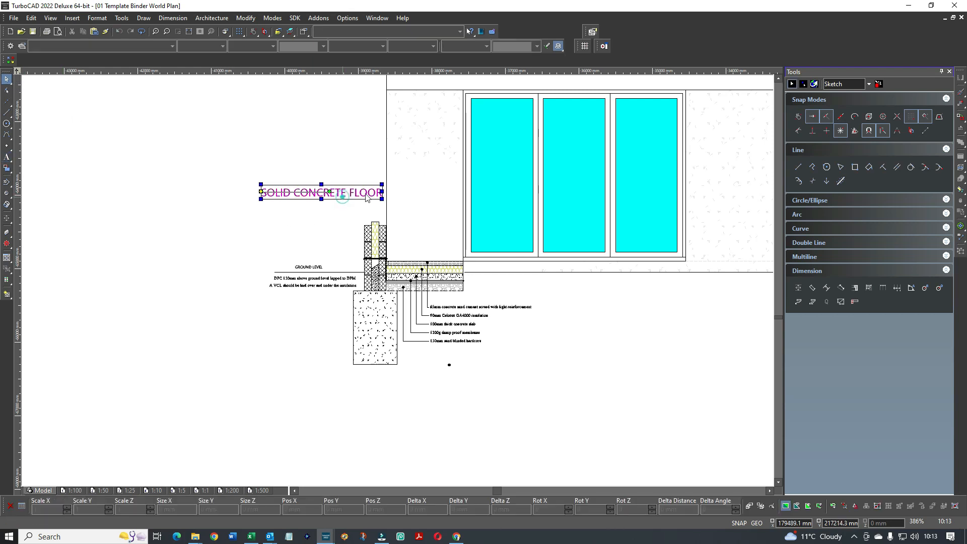
{"action": "mouse_move", "coordinate": [368, 197]}
{"action": "left_mouse_down"}
{"action": "mouse_move", "coordinate": [411, 204]}
{"action": "mouse_move", "coordinate": [414, 182]}
{"action": "mouse_move", "coordinate": [358, 191]}
{"action": "mouse_move", "coordinate": [367, 189]}
{"action": "left_mouse_up"}
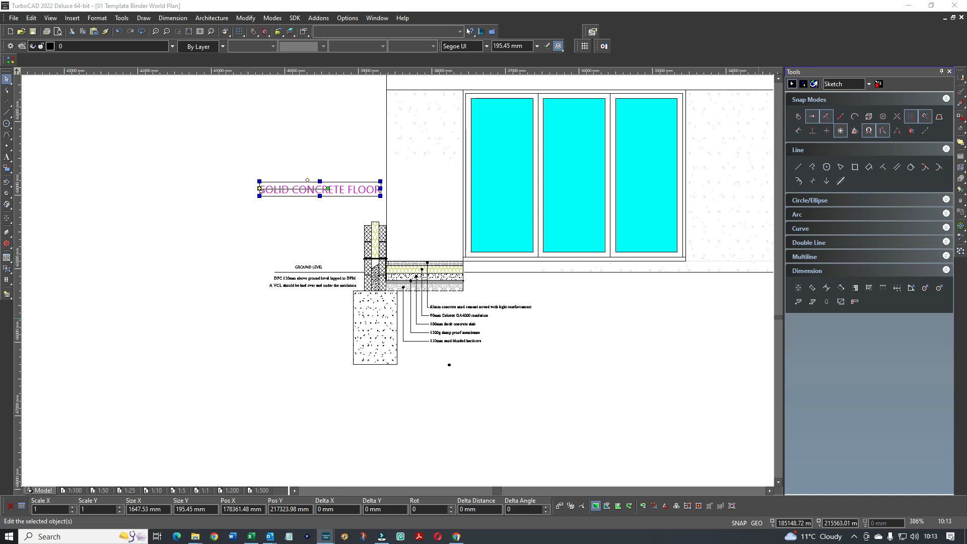
{"action": "left_click", "coordinate": [297, 240]}
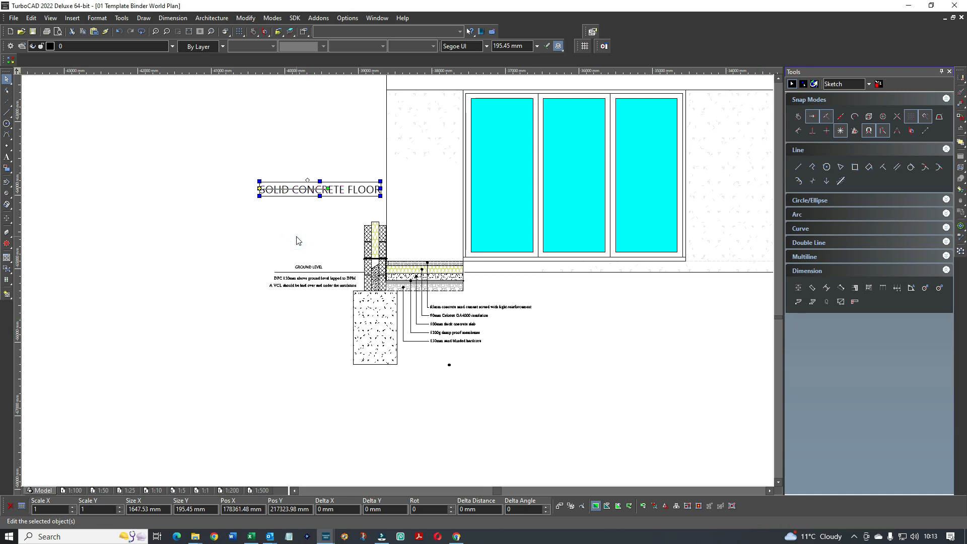
Move the U-value and P/A ratio text from the floor layers to beneath the title, and set its text height to 100 mm
{"action": "left_click", "coordinate": [397, 281]}
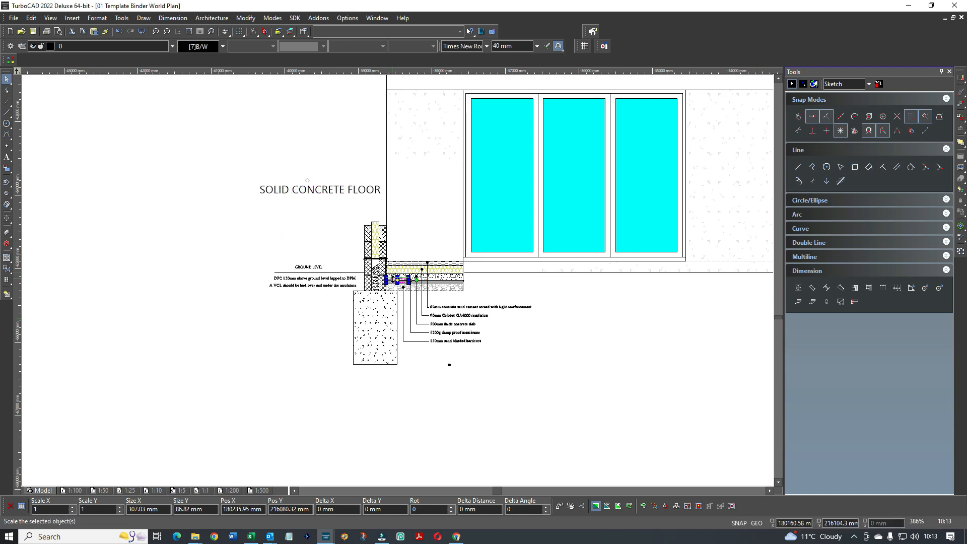
{"action": "mouse_move", "coordinate": [397, 281]}
{"action": "left_mouse_down"}
{"action": "mouse_move", "coordinate": [306, 218]}
{"action": "mouse_move", "coordinate": [320, 207]}
{"action": "left_mouse_up"}
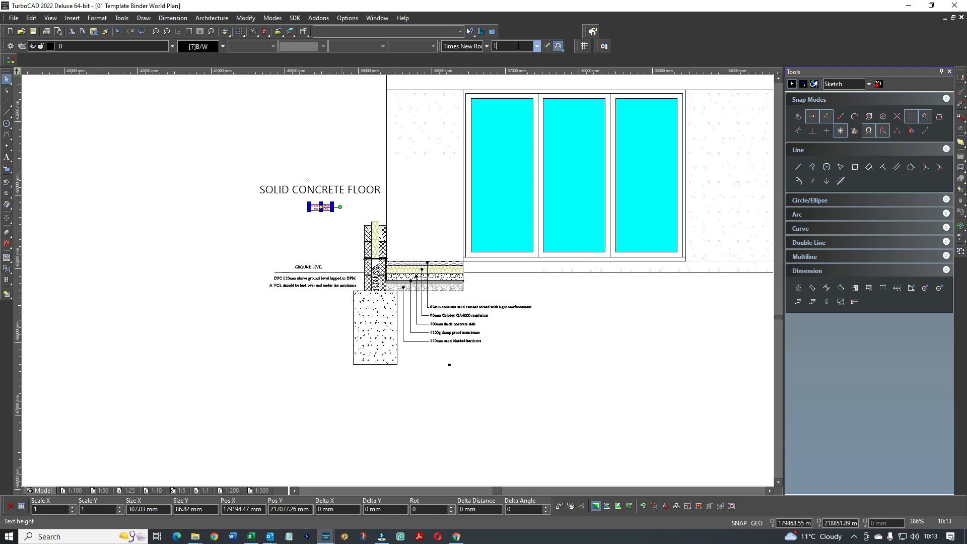
{"action": "key", "text": "Return"}
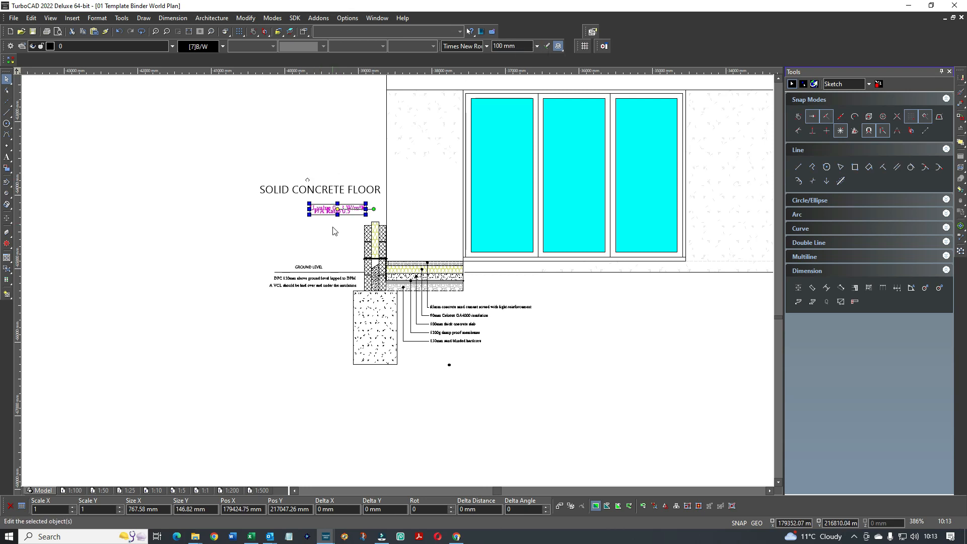
Arrange "U-value 0.18 W/m²K" and "P/A Ratio 0.5" as two separate lines centred under the SOLID CONCRETE FLOOR title
{"action": "scroll", "coordinate": [311, 208], "scroll_direction": "up", "scroll_amount": 2}
{"action": "left_click_drag", "start_coordinate": [474, 217], "coordinate": [340, 283]}
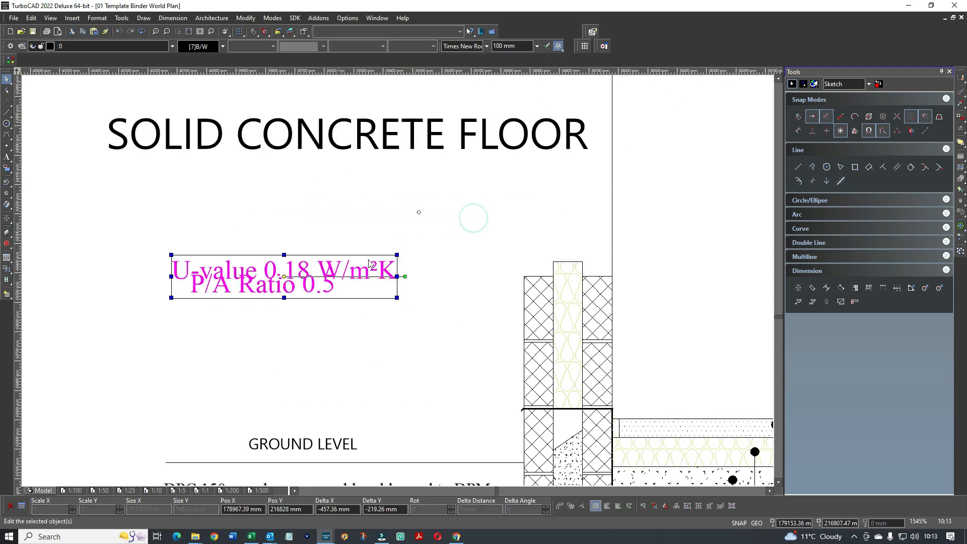
{"action": "left_click", "coordinate": [431, 252]}
{"action": "left_click", "coordinate": [366, 270]}
{"action": "left_click_drag", "start_coordinate": [367, 270], "coordinate": [406, 196]}
{"action": "left_click", "coordinate": [327, 283]}
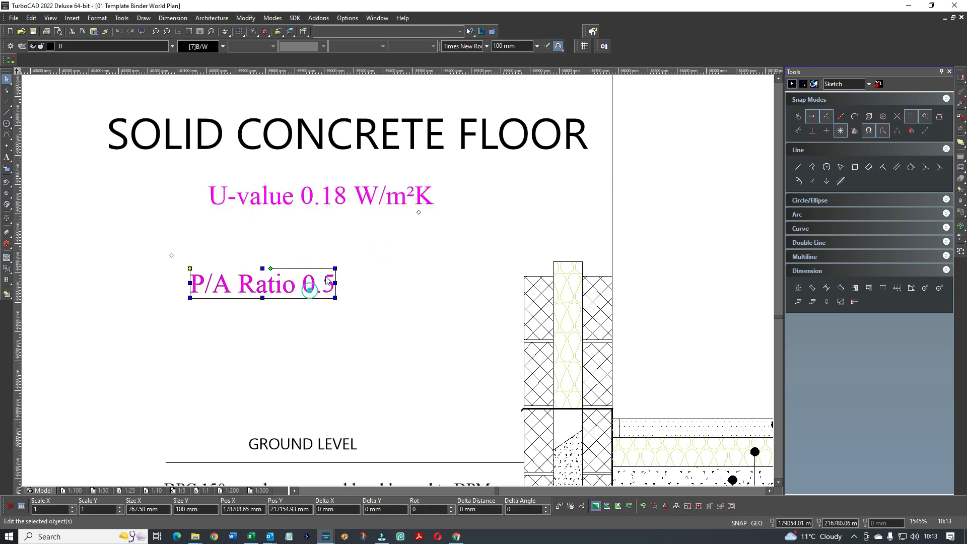
{"action": "left_click_drag", "start_coordinate": [328, 282], "coordinate": [378, 240]}
{"action": "left_click", "coordinate": [360, 311]}
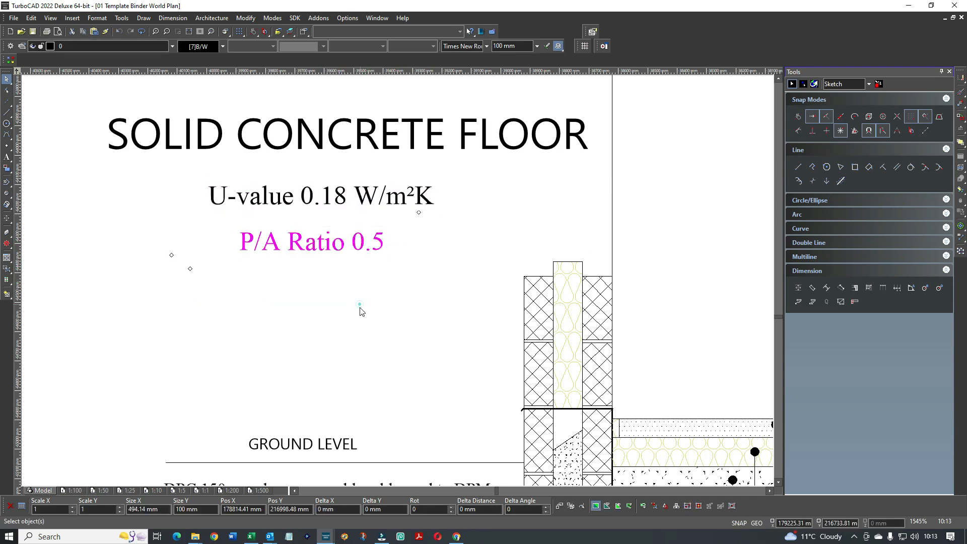
Delete the spare leader dot left below the hardcore note
{"action": "scroll", "coordinate": [360, 311], "scroll_direction": "down", "scroll_amount": 3}
{"action": "scroll", "coordinate": [386, 295], "scroll_direction": "down", "scroll_amount": 3}
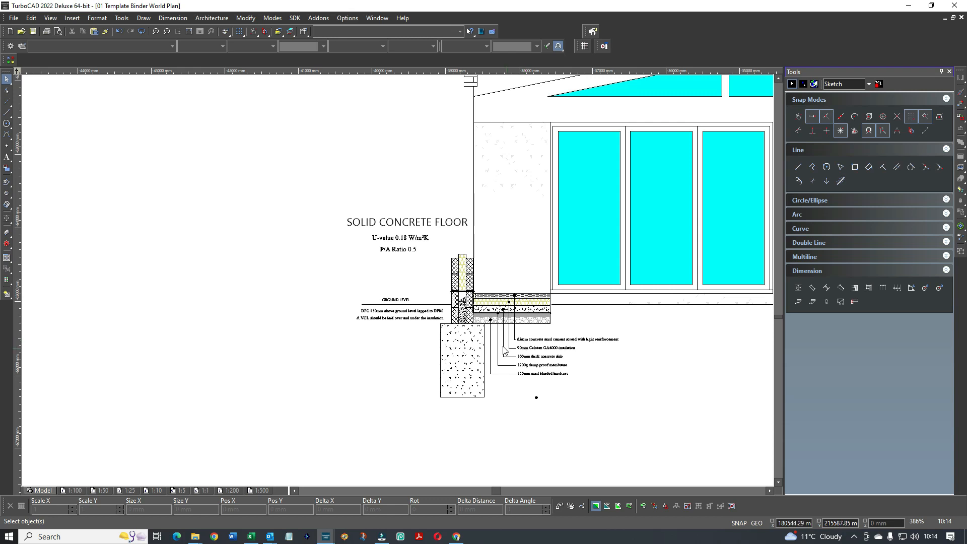
{"action": "scroll", "coordinate": [563, 348], "scroll_direction": "down", "scroll_amount": 3}
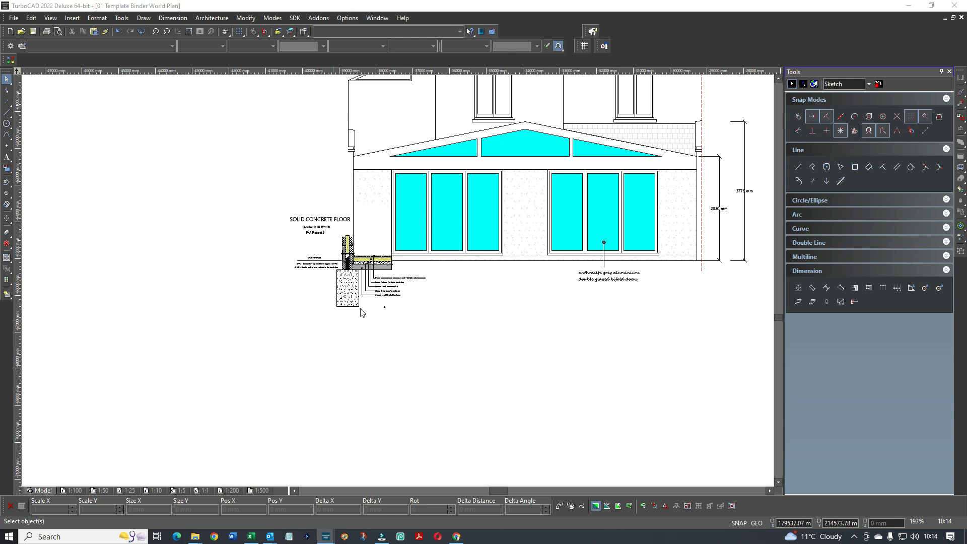
{"action": "scroll", "coordinate": [368, 303], "scroll_direction": "up", "scroll_amount": 9}
{"action": "left_click", "coordinate": [408, 278]}
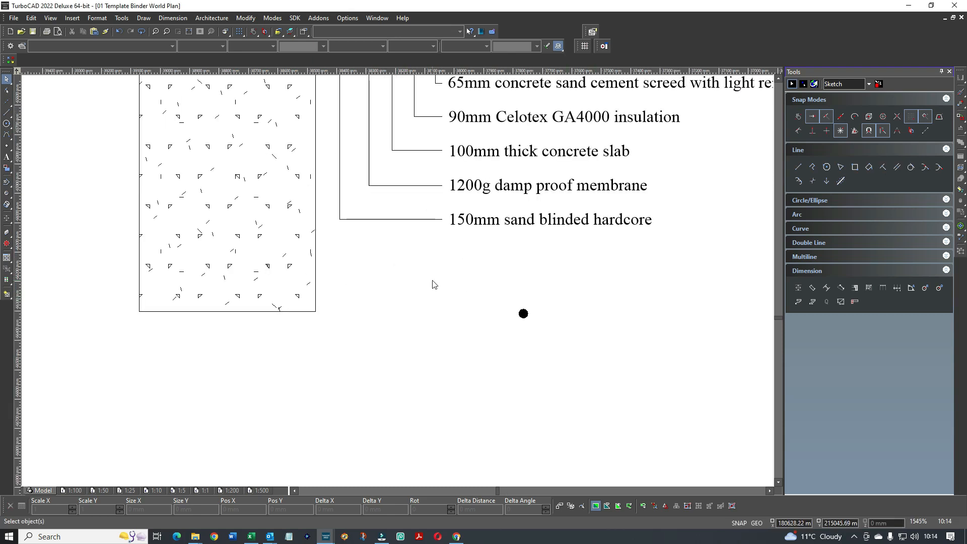
{"action": "left_click_drag", "start_coordinate": [428, 276], "coordinate": [615, 396]}
{"action": "left_click", "coordinate": [615, 396]}
{"action": "scroll", "coordinate": [601, 393], "scroll_direction": "down", "scroll_amount": 6}
{"action": "scroll", "coordinate": [399, 281], "scroll_direction": "down", "scroll_amount": 6}
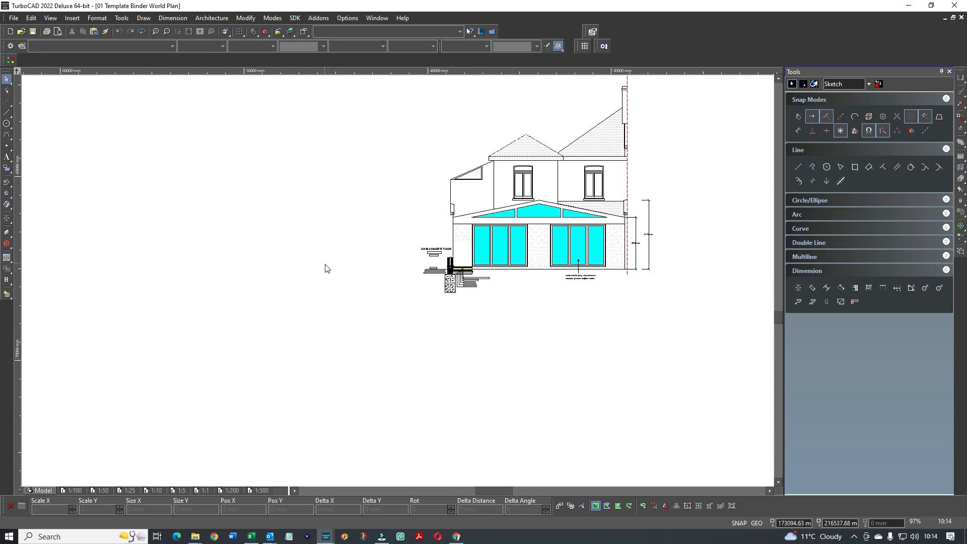
Paste the copied SOLID GROUND FLOOR detail and move it into the empty space well clear of the foundation section
{"action": "key", "text": "ctrl+v"}
{"action": "scroll", "coordinate": [388, 289], "scroll_direction": "up", "scroll_amount": 6}
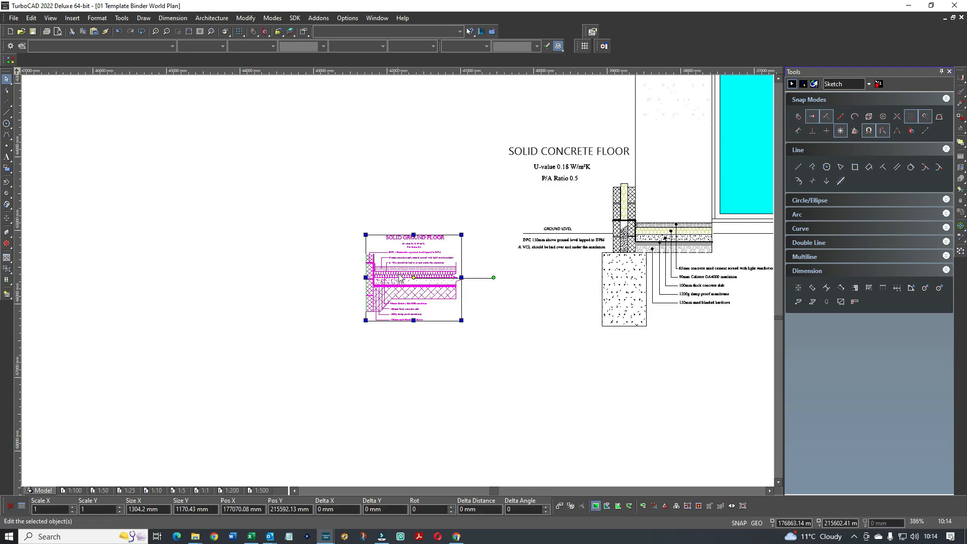
{"action": "left_click_drag", "start_coordinate": [400, 262], "coordinate": [289, 168]}
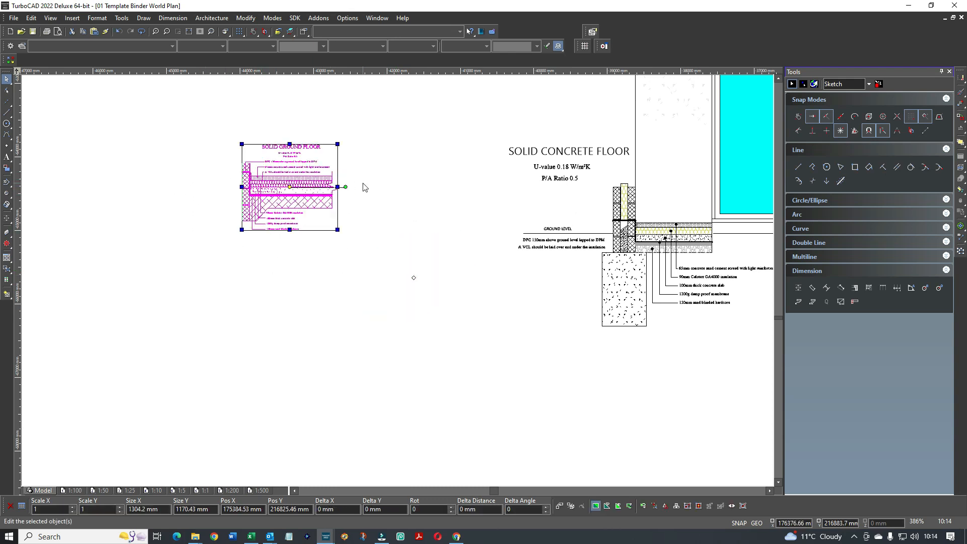
Scale the pasted SOLID GROUND FLOOR detail to about twice its size with its aspect ratio kept, then shift it slightly up and deselect it
{"action": "right_click", "coordinate": [294, 217]}
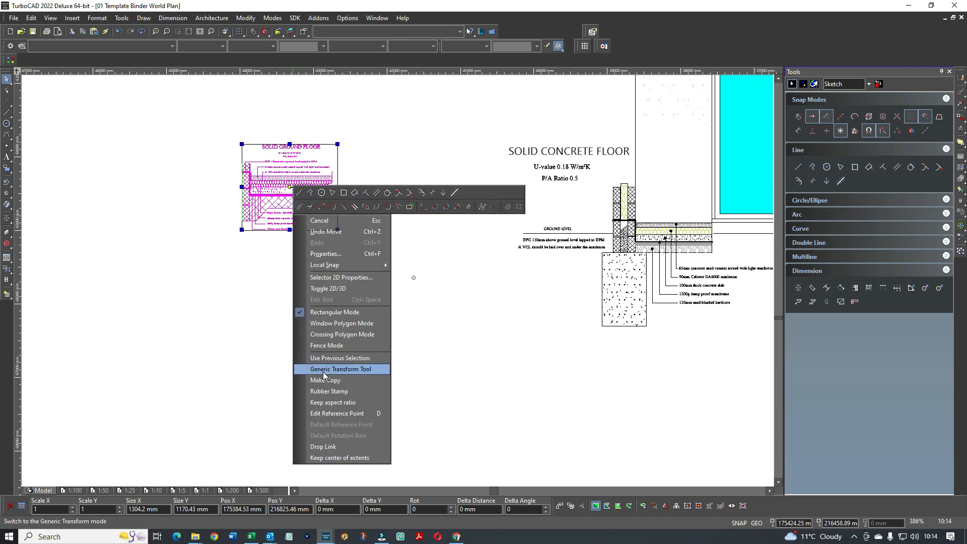
{"action": "left_click", "coordinate": [331, 402]}
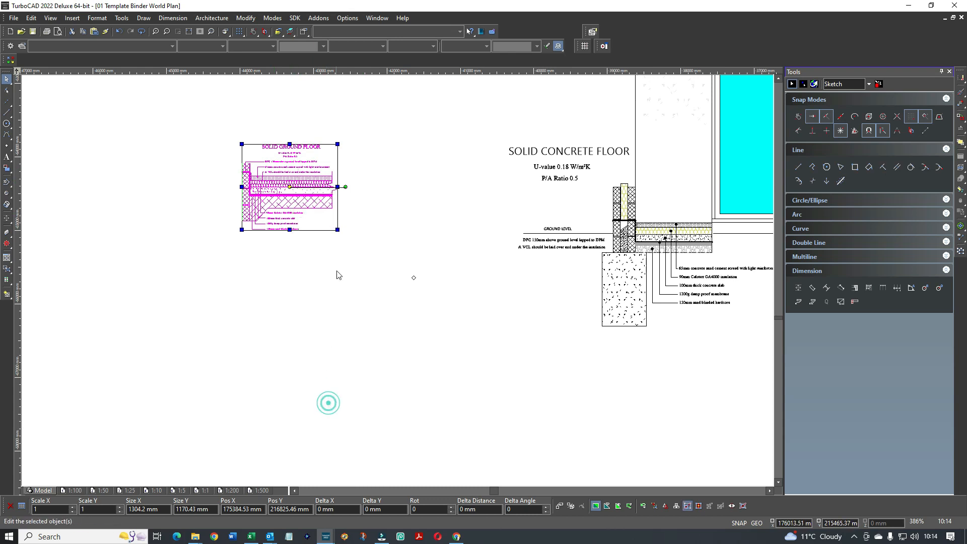
{"action": "left_click", "coordinate": [338, 230]}
{"action": "left_click", "coordinate": [436, 319]}
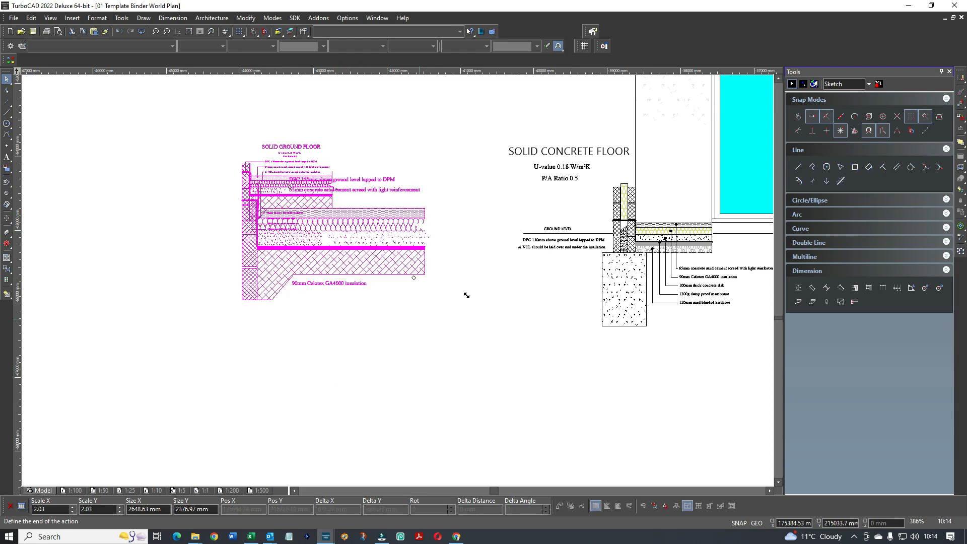
{"action": "left_click_drag", "start_coordinate": [388, 240], "coordinate": [366, 217]}
{"action": "left_click", "coordinate": [475, 294]}
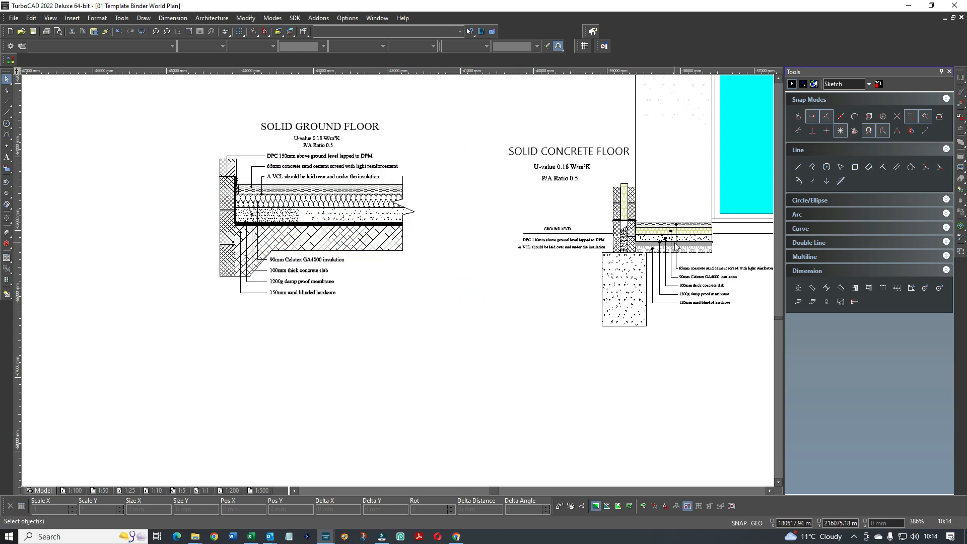
Compare the SOLID CONCRETE FLOOR section's layers, notes and leaders with the pasted SOLID GROUND FLOOR detail and the house elevation
{"action": "scroll", "coordinate": [675, 245], "scroll_direction": "down", "scroll_amount": 2}
{"action": "scroll", "coordinate": [426, 280], "scroll_direction": "up", "scroll_amount": 2}
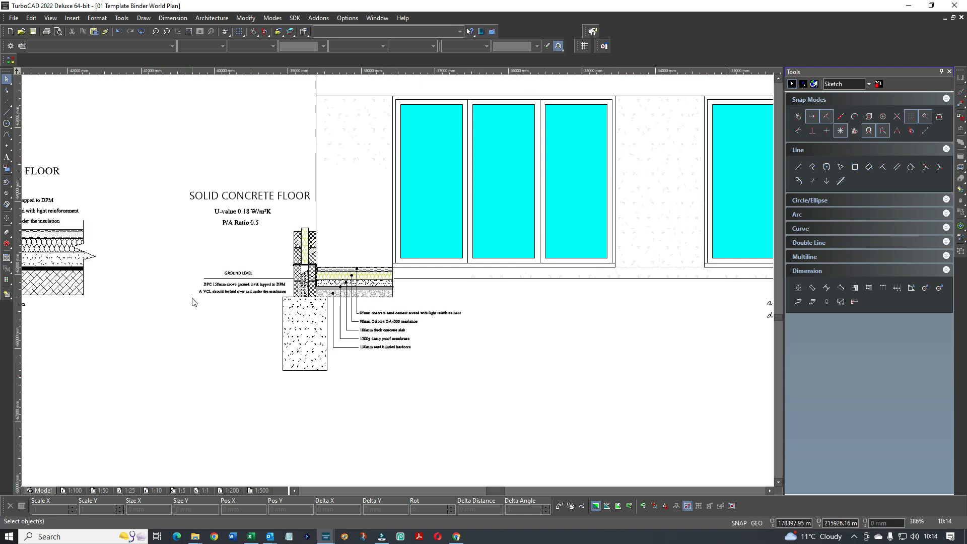
{"action": "scroll", "coordinate": [399, 284], "scroll_direction": "down", "scroll_amount": 2}
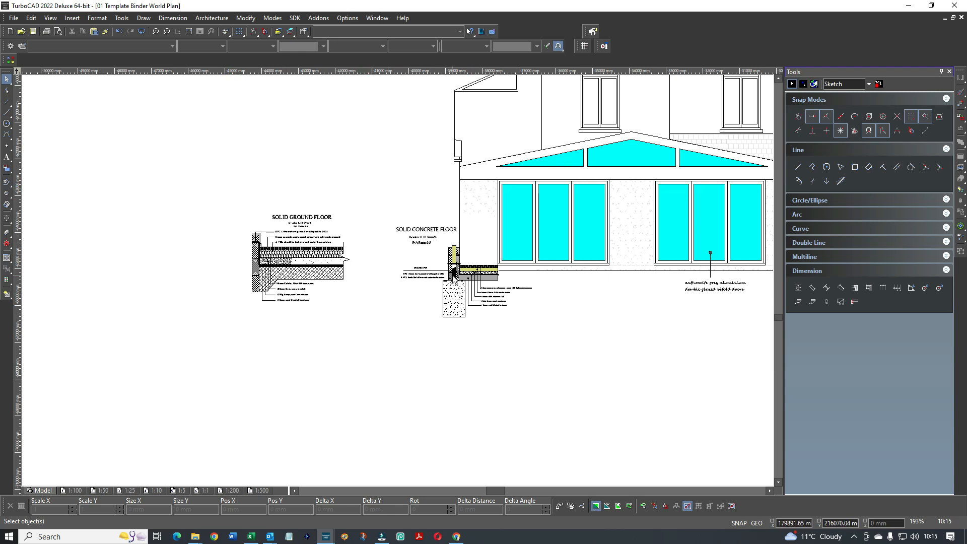
{"action": "scroll", "coordinate": [509, 272], "scroll_direction": "up", "scroll_amount": 2}
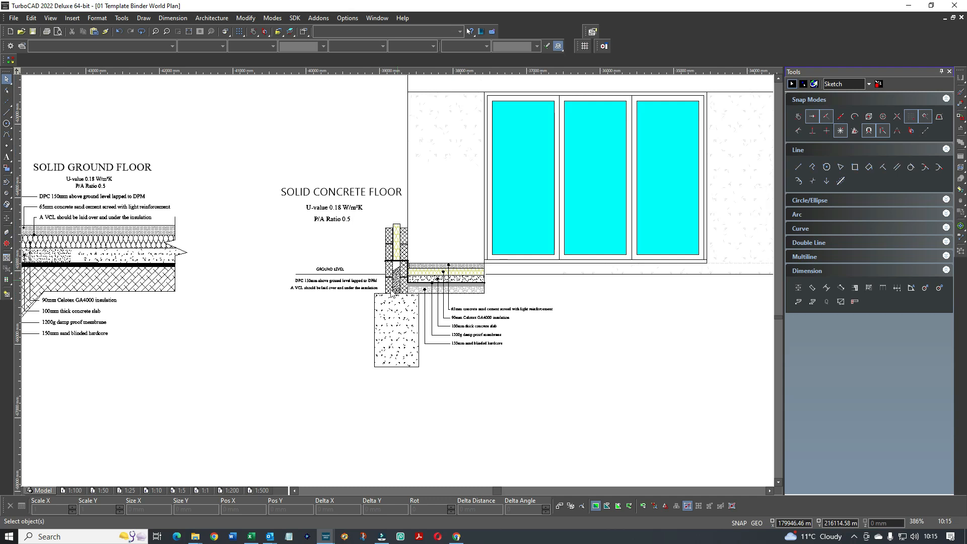
{"action": "scroll", "coordinate": [398, 276], "scroll_direction": "down", "scroll_amount": 4}
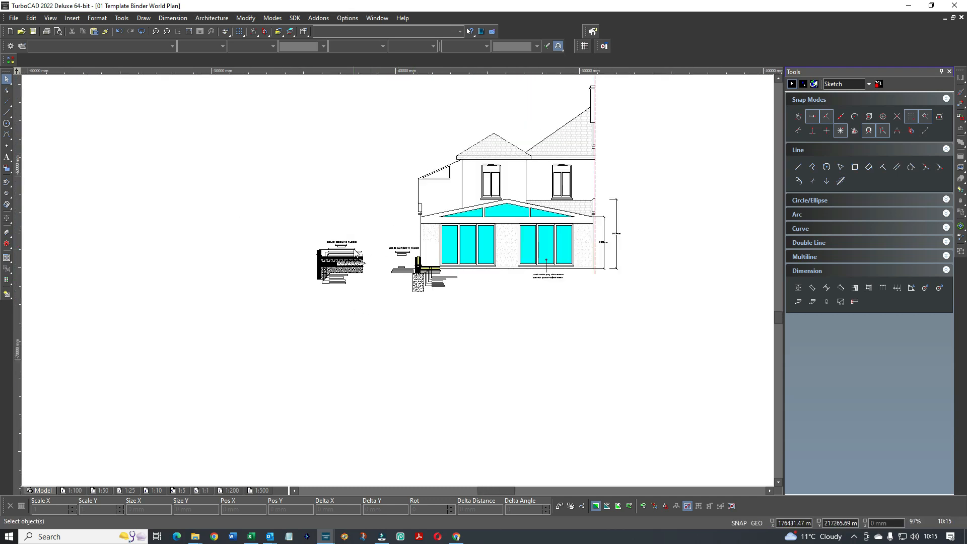
{"action": "scroll", "coordinate": [395, 262], "scroll_direction": "up", "scroll_amount": 4}
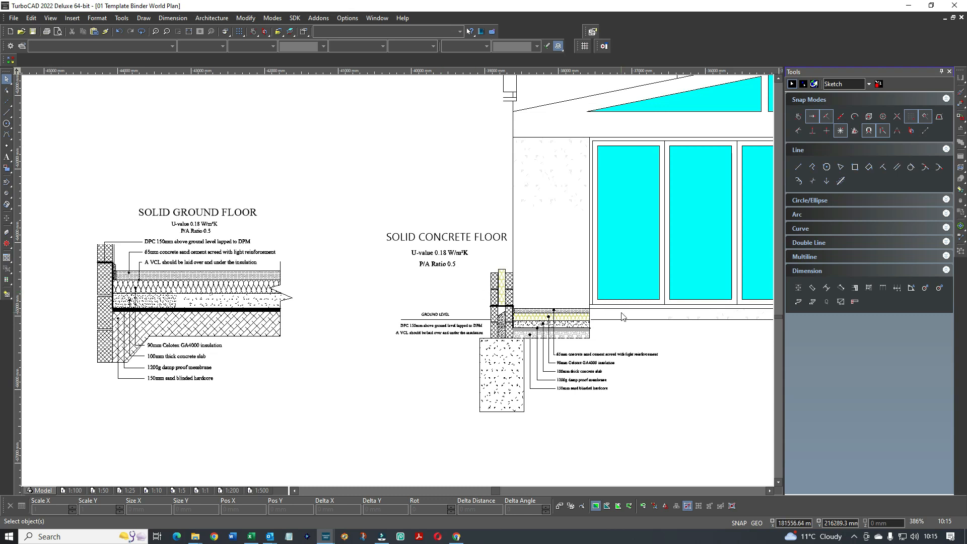
{"action": "scroll", "coordinate": [614, 336], "scroll_direction": "up", "scroll_amount": 1}
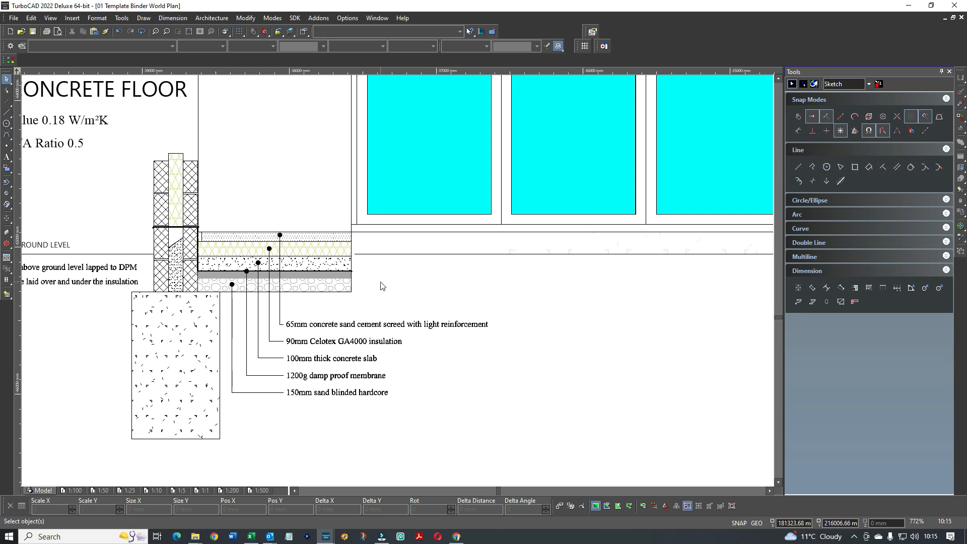
{"action": "scroll", "coordinate": [382, 285], "scroll_direction": "down", "scroll_amount": 2}
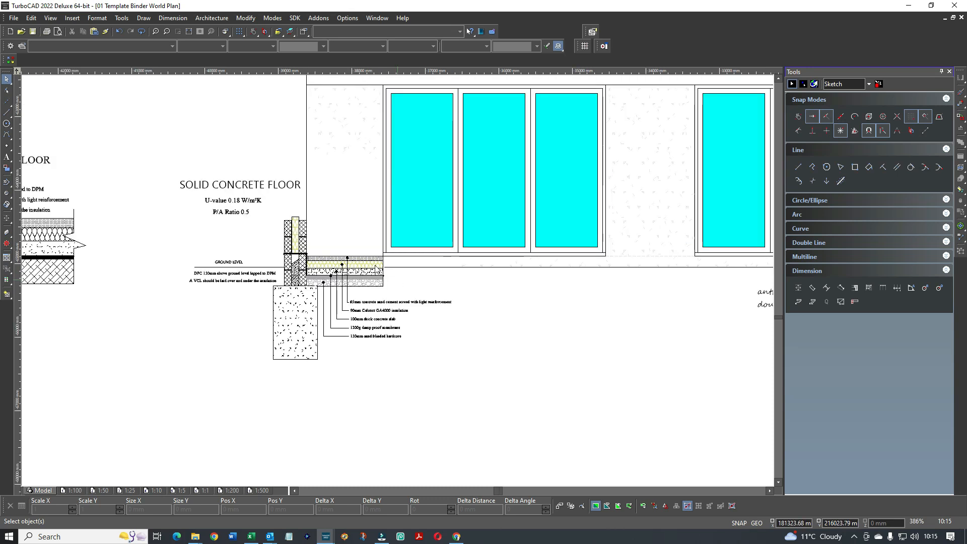
Move the whole SOLID GROUND FLOOR detail slightly down and further away from the foundation section
{"action": "scroll", "coordinate": [400, 285], "scroll_direction": "down", "scroll_amount": 2}
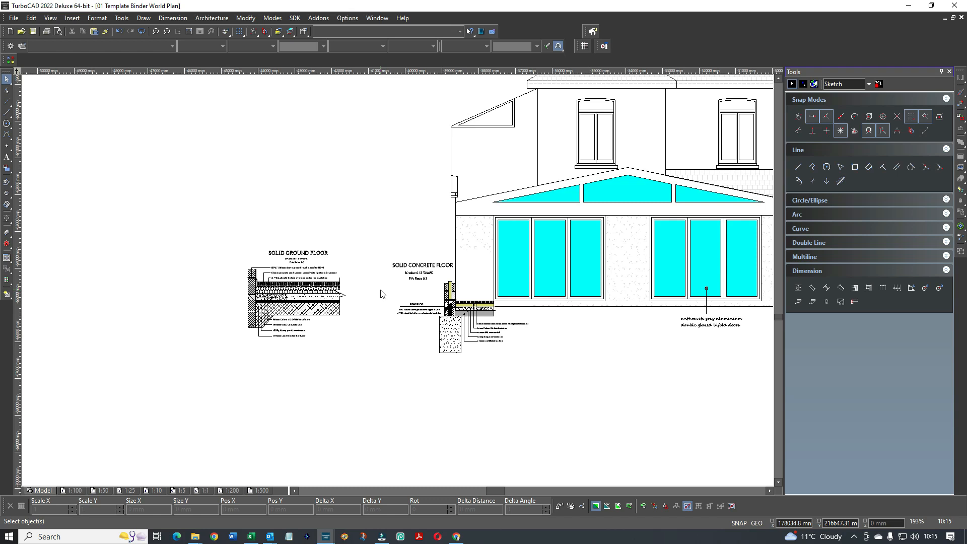
{"action": "left_click_drag", "start_coordinate": [187, 231], "coordinate": [388, 379]}
{"action": "left_click_drag", "start_coordinate": [335, 294], "coordinate": [324, 316]}
{"action": "left_click", "coordinate": [381, 304]}
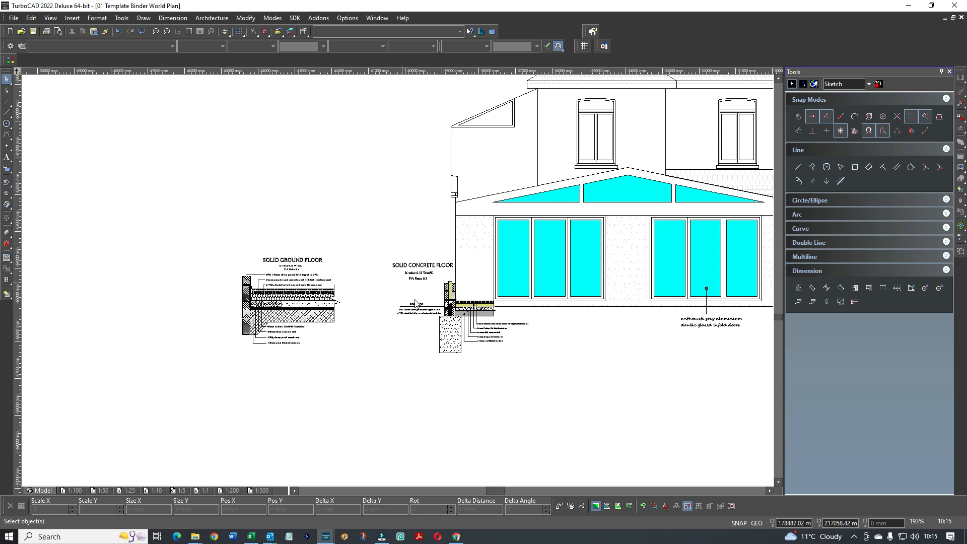
{"action": "scroll", "coordinate": [403, 286], "scroll_direction": "up", "scroll_amount": 4}
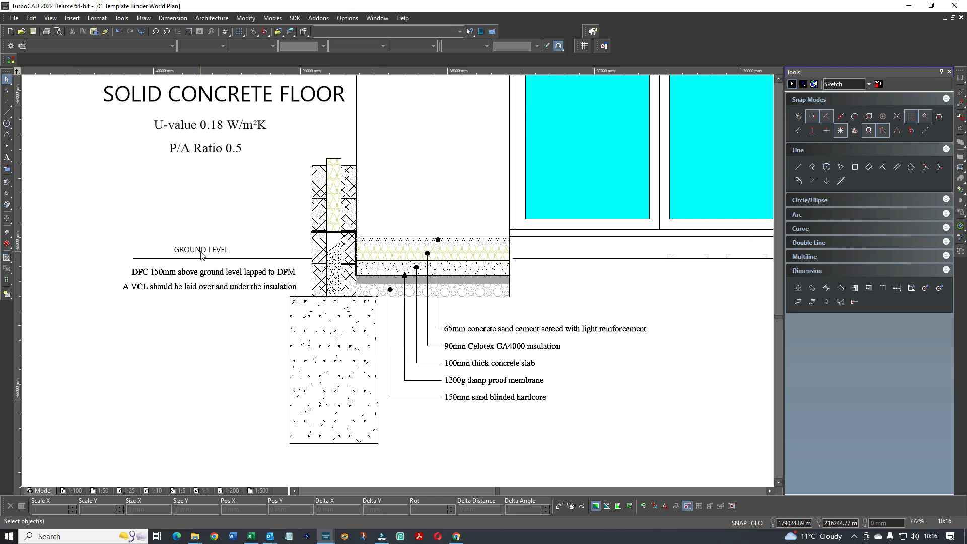
{"action": "scroll", "coordinate": [297, 278], "scroll_direction": "down", "scroll_amount": 2}
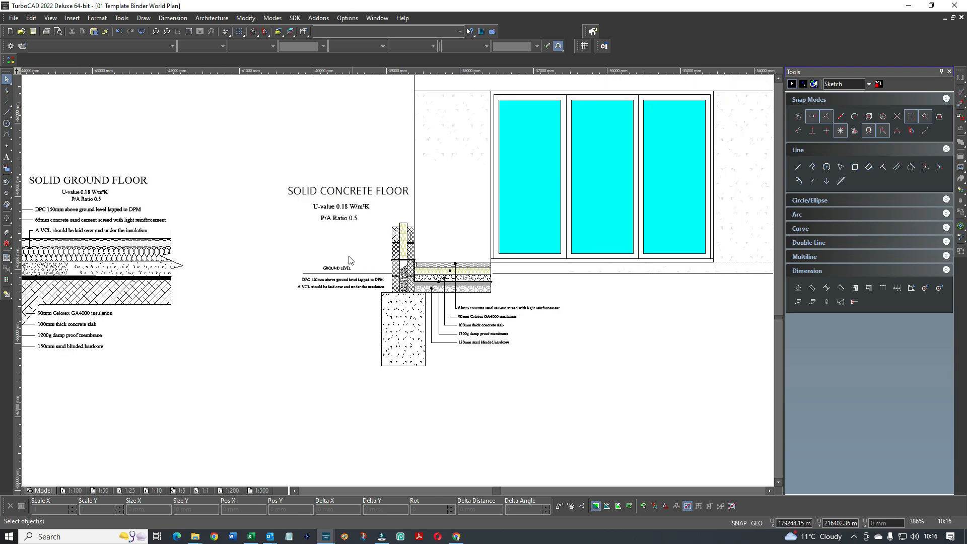
{"action": "scroll", "coordinate": [382, 285], "scroll_direction": "down", "scroll_amount": 2}
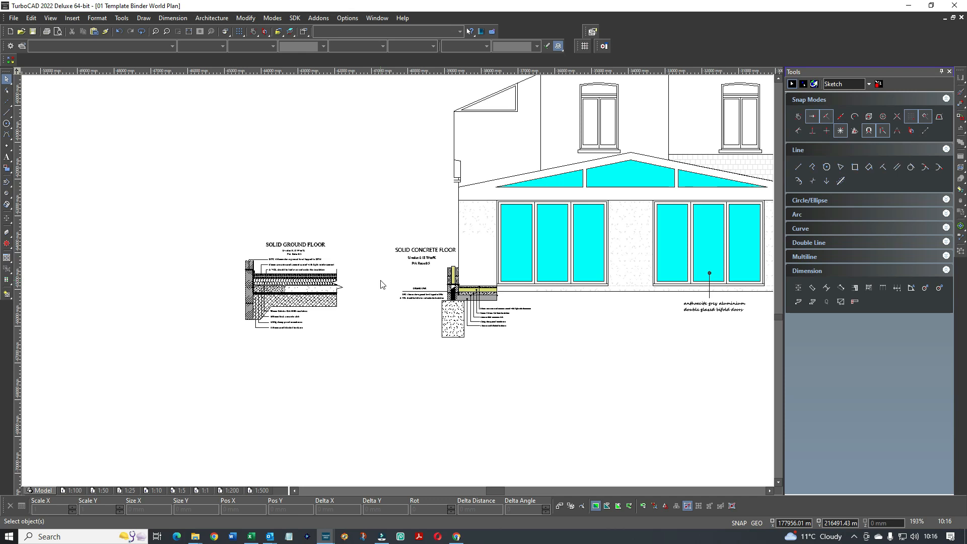